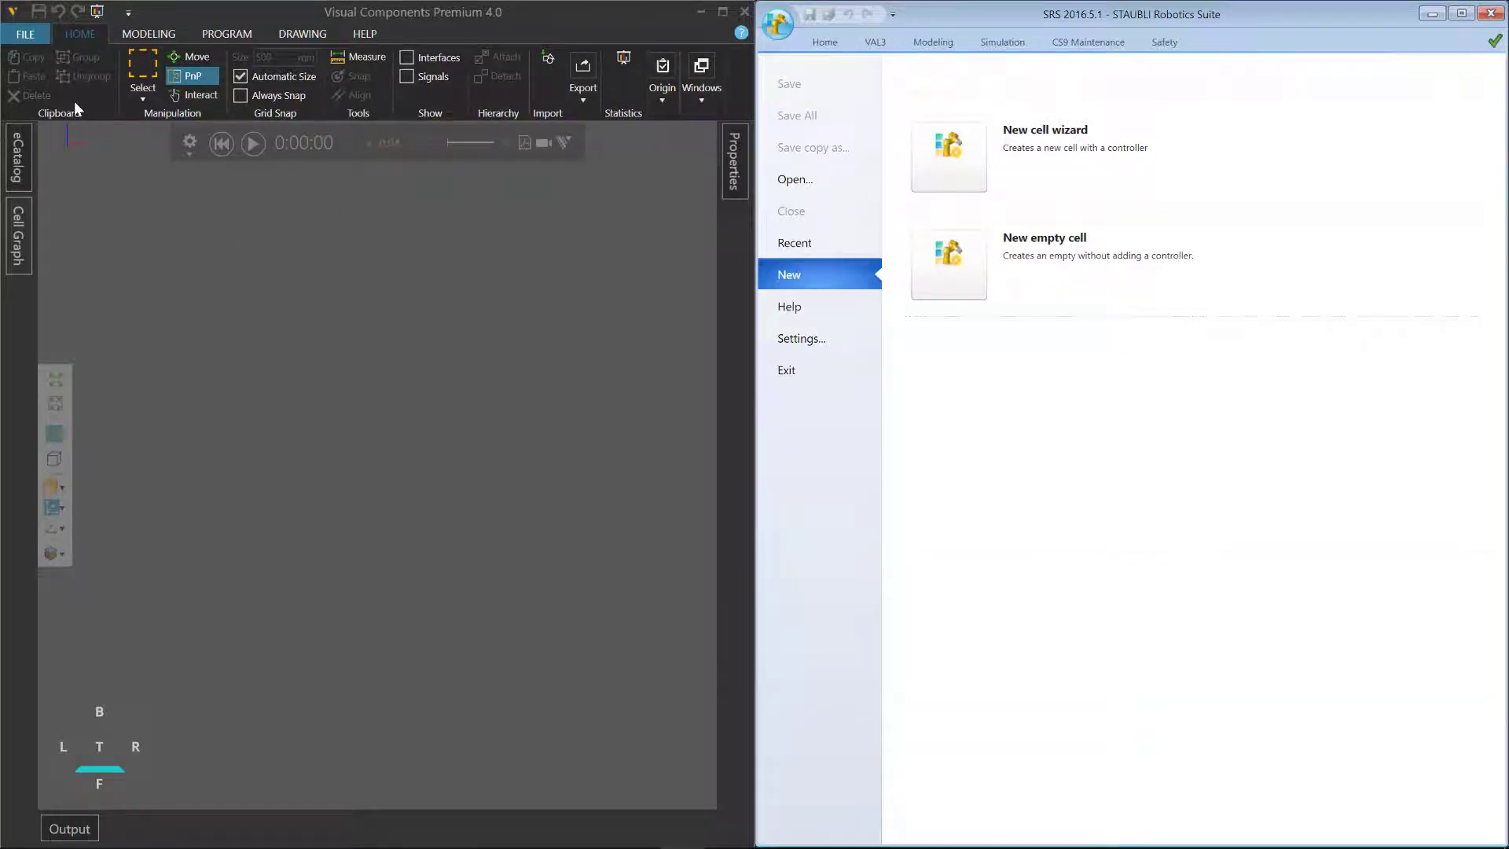
Enable the Stäubli Add On in the Visual Components options, confirm, and close the program for a restart.
{"action": "left_click", "coordinate": [33, 36]}
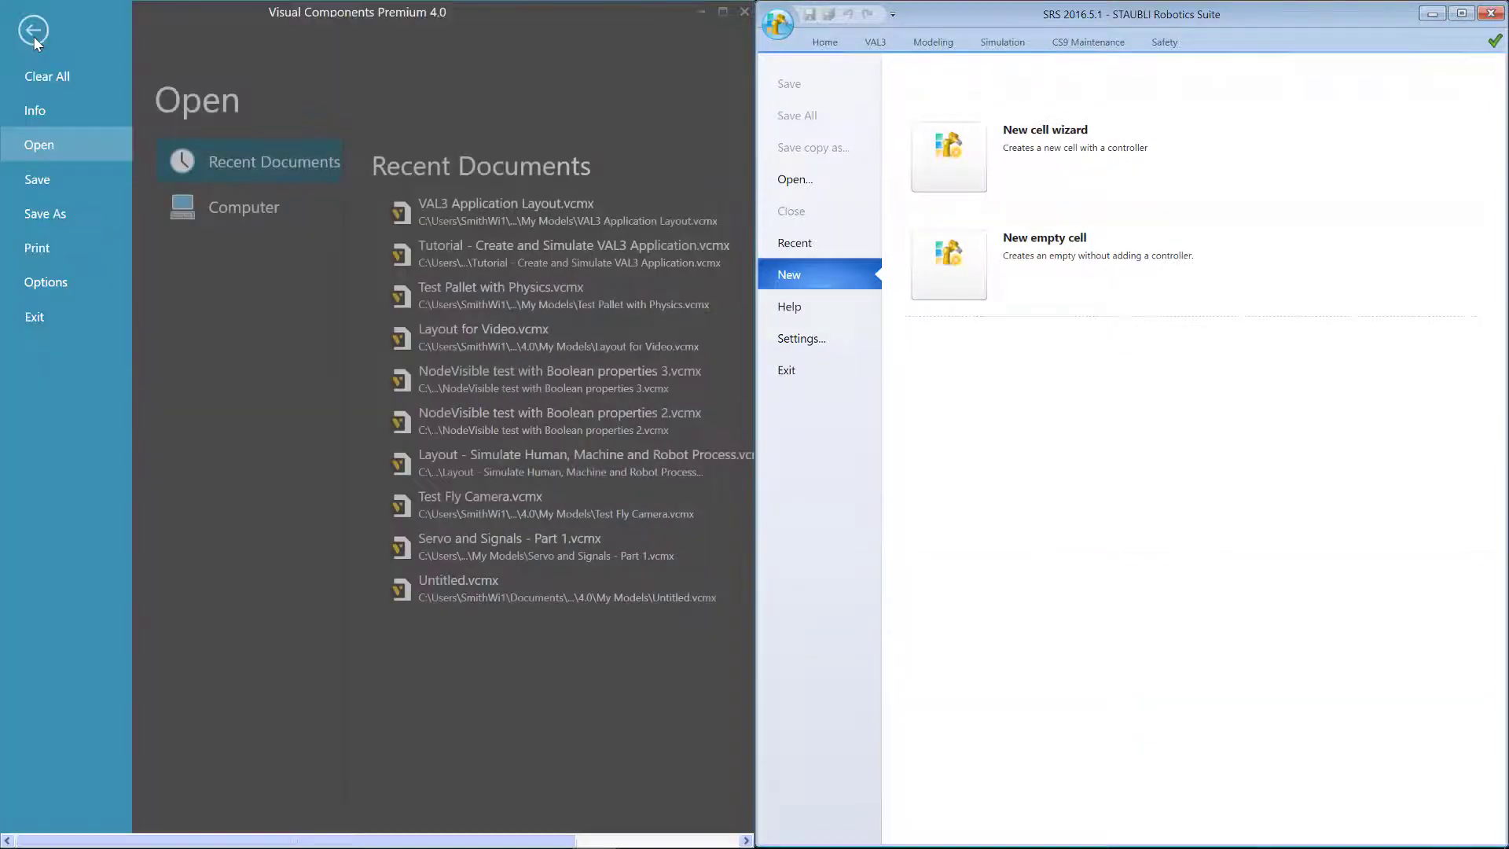
{"action": "left_click", "coordinate": [96, 277]}
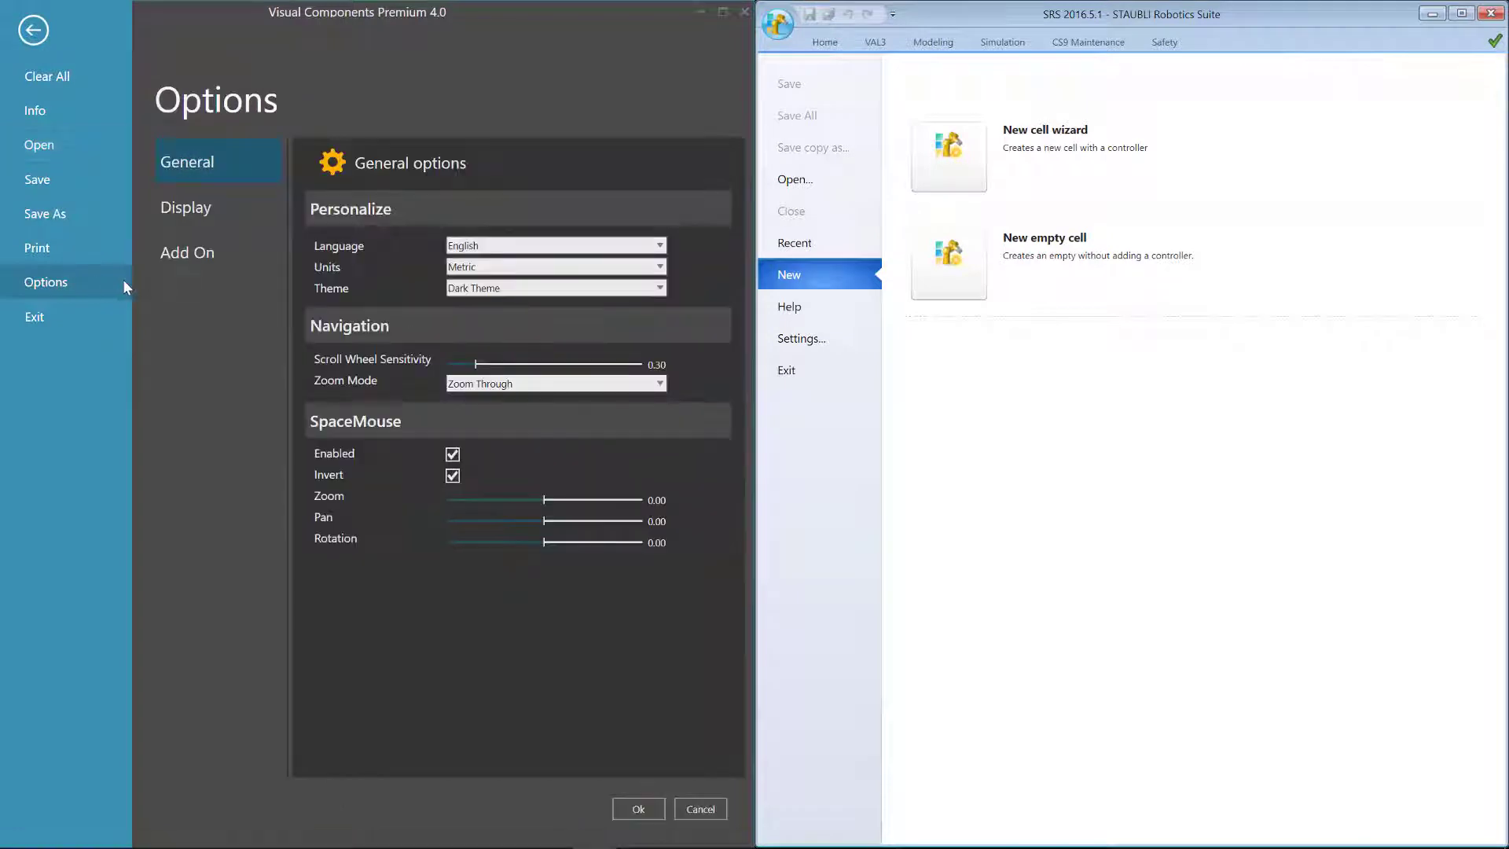
{"action": "left_click", "coordinate": [240, 253]}
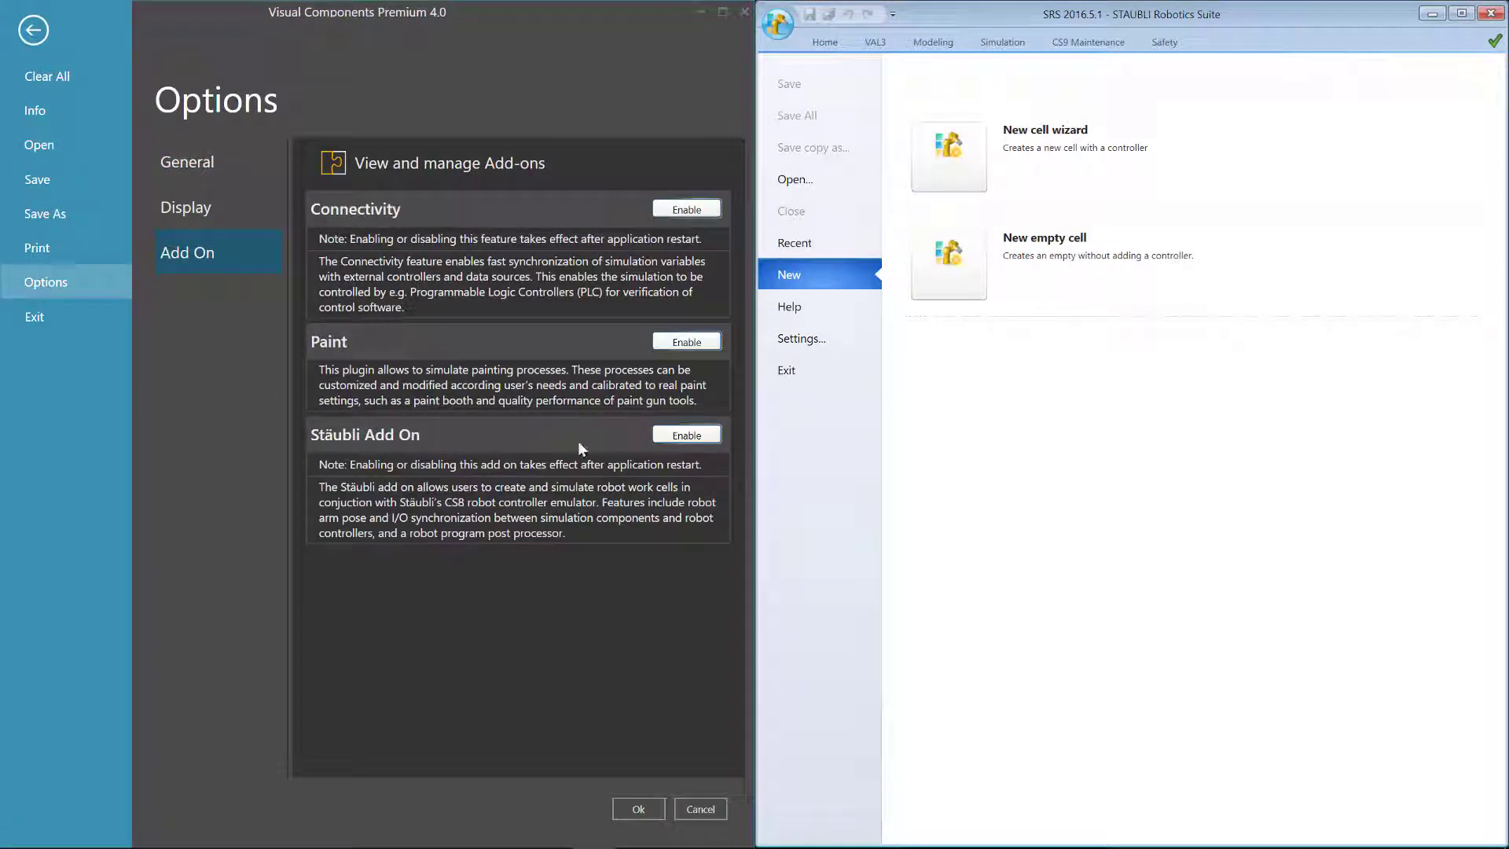
{"action": "left_click", "coordinate": [676, 436]}
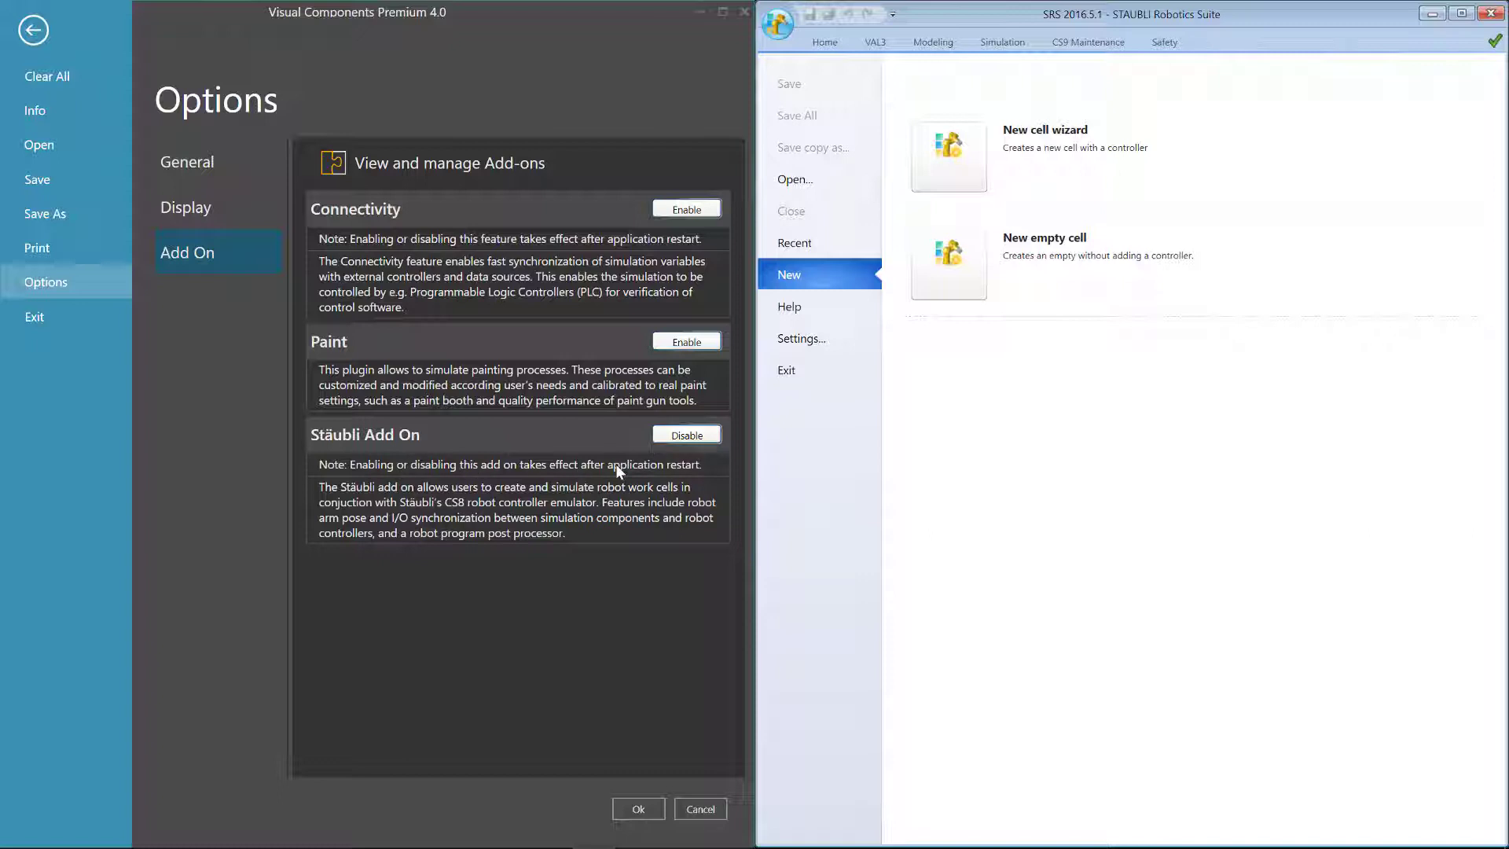
{"action": "left_click", "coordinate": [641, 809]}
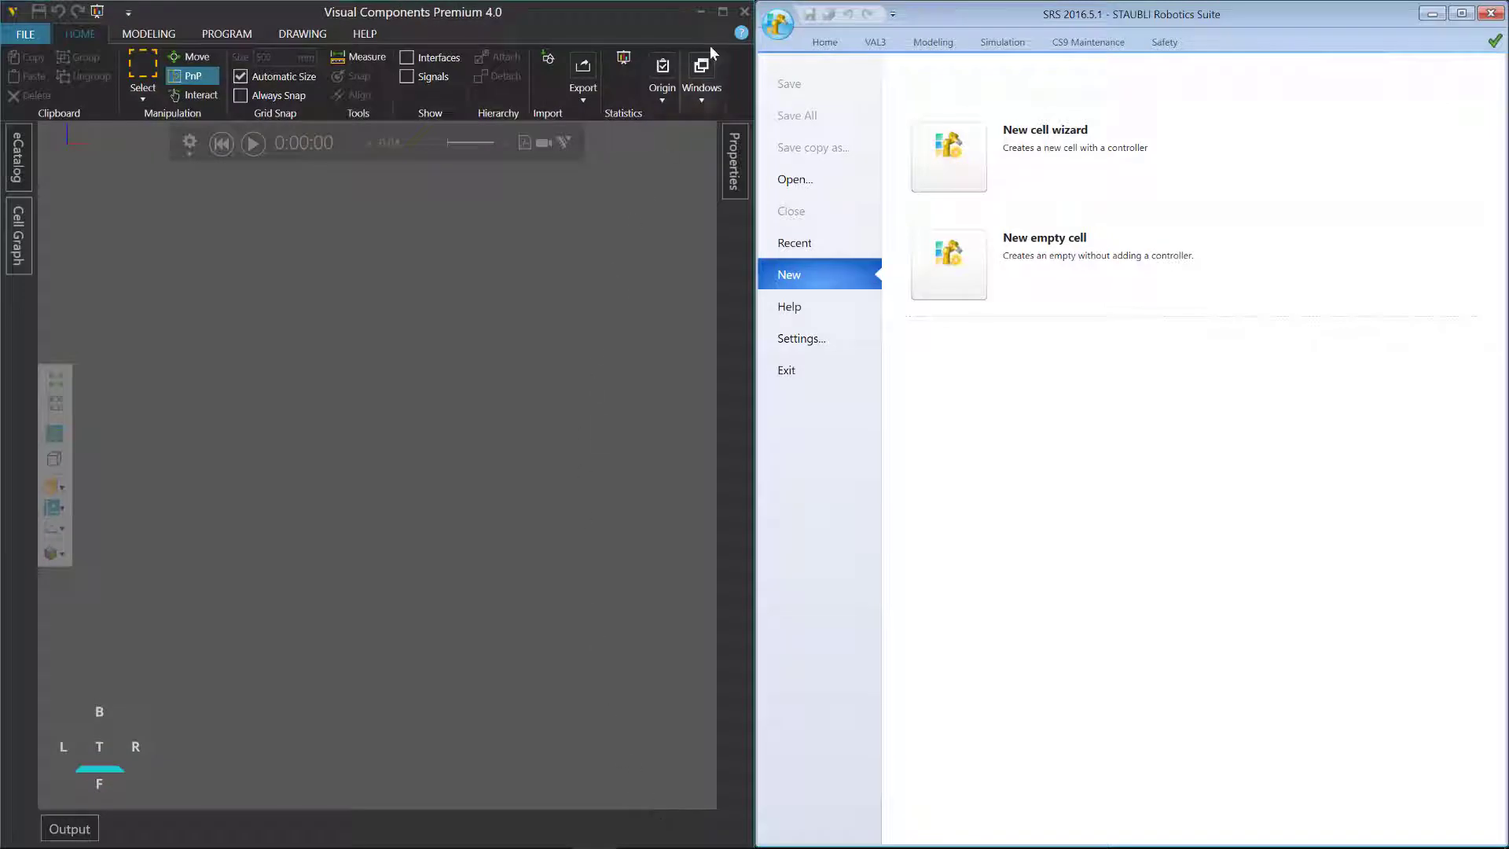
{"action": "left_click", "coordinate": [743, 11]}
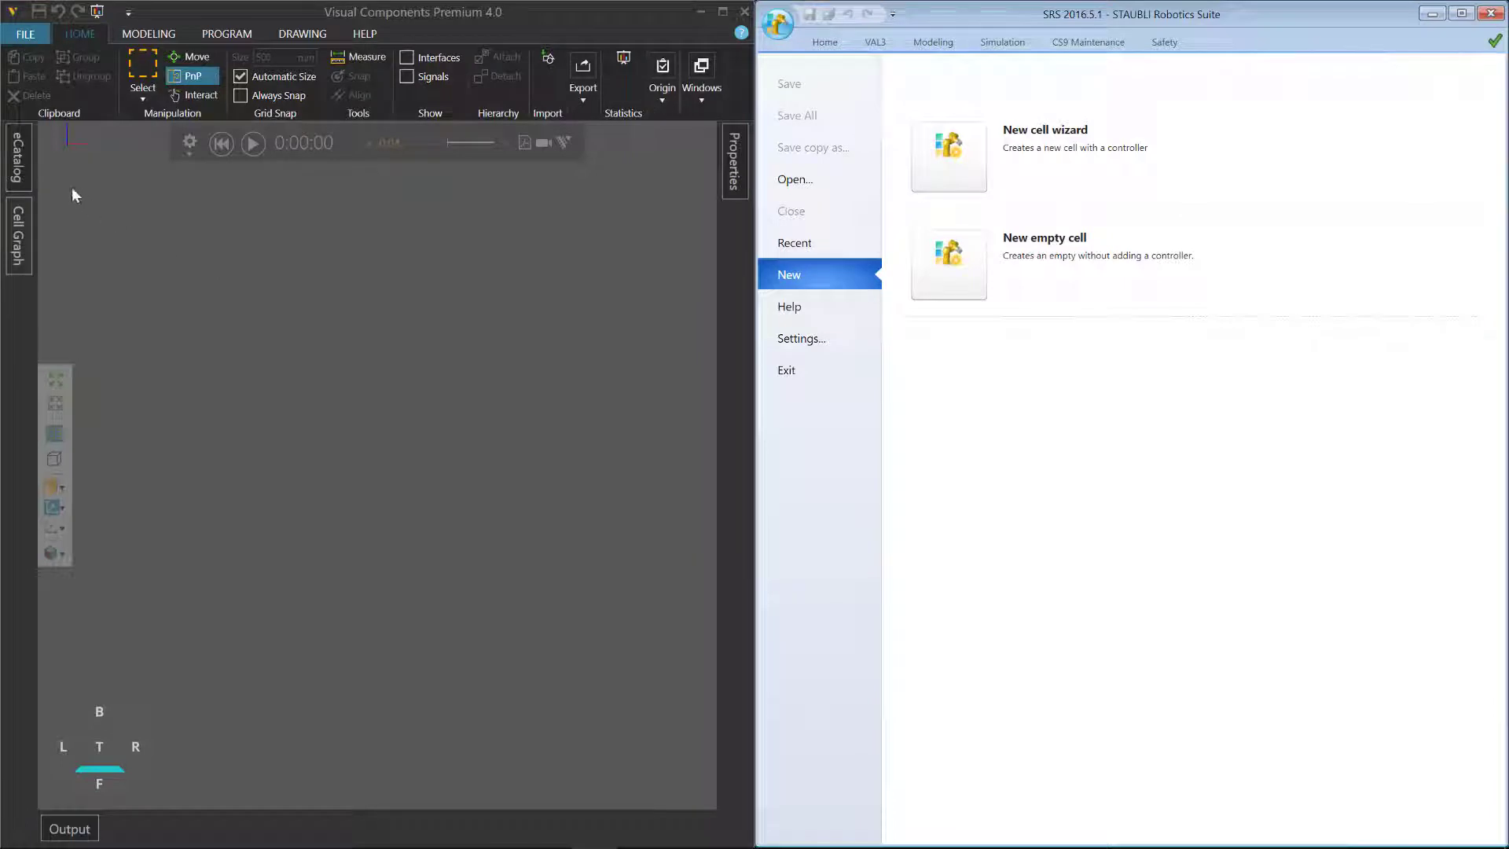
Search the Staubli models in the eCatalog for rx170, add the RX170 robot to the layout and fit it in view.
{"action": "left_click", "coordinate": [17, 157]}
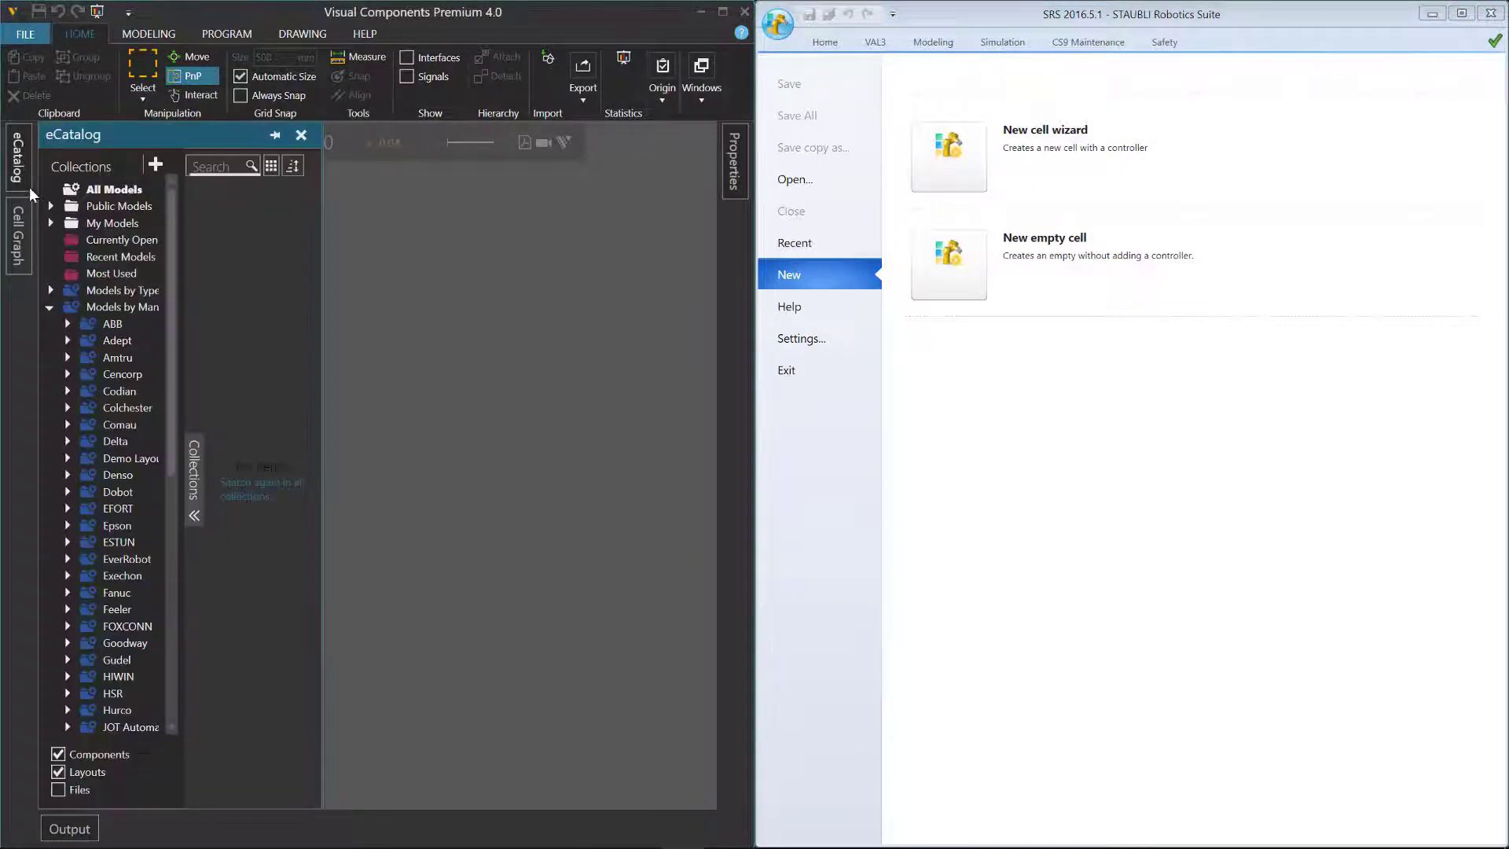
{"action": "scroll", "coordinate": [48, 349], "scroll_direction": "down", "scroll_amount": 8}
{"action": "scroll", "coordinate": [46, 351], "scroll_direction": "down", "scroll_amount": 1}
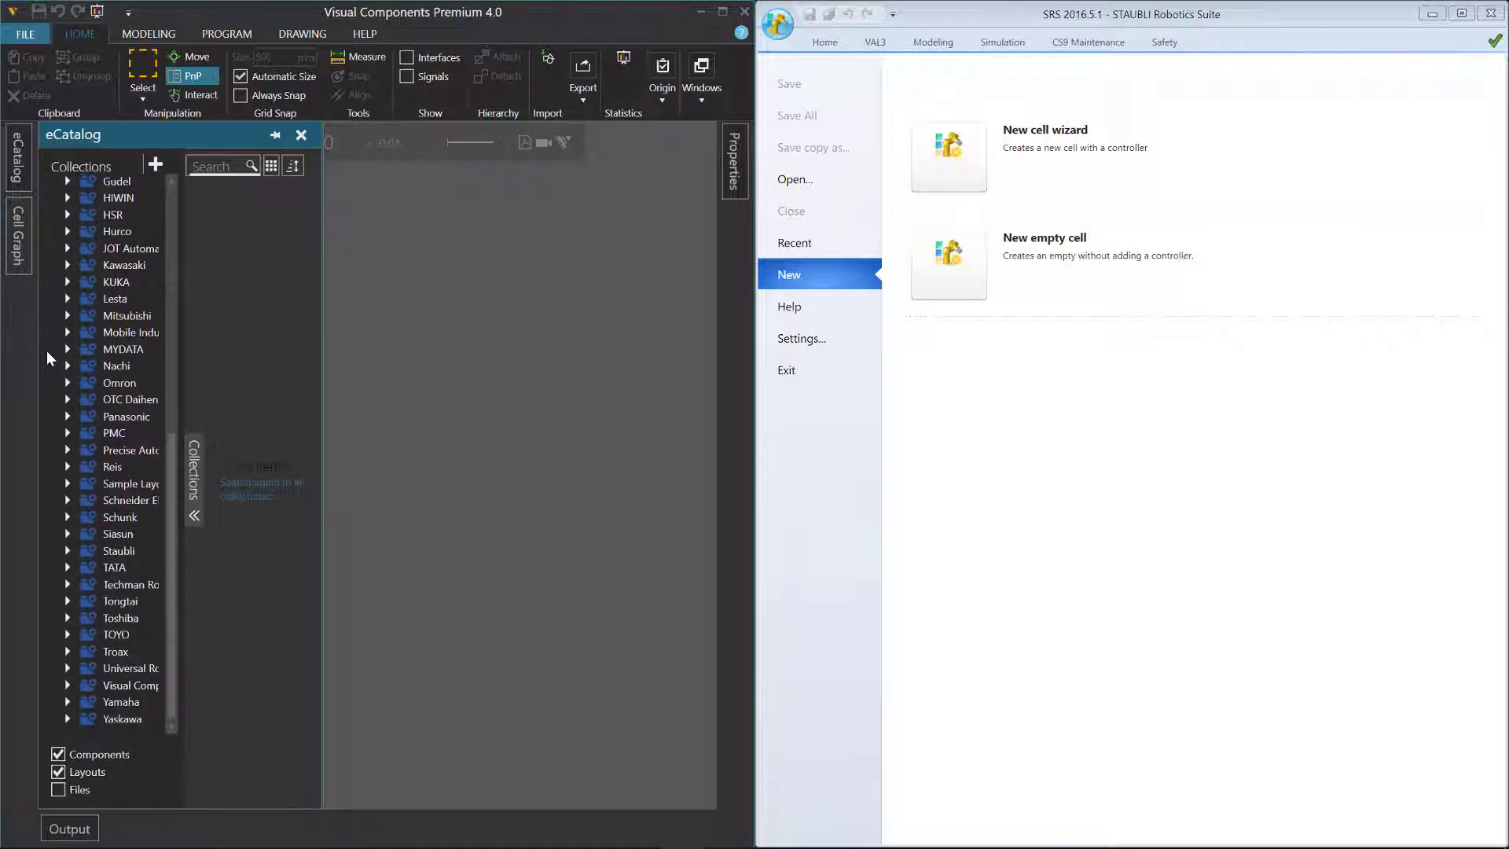
{"action": "left_click", "coordinate": [129, 552]}
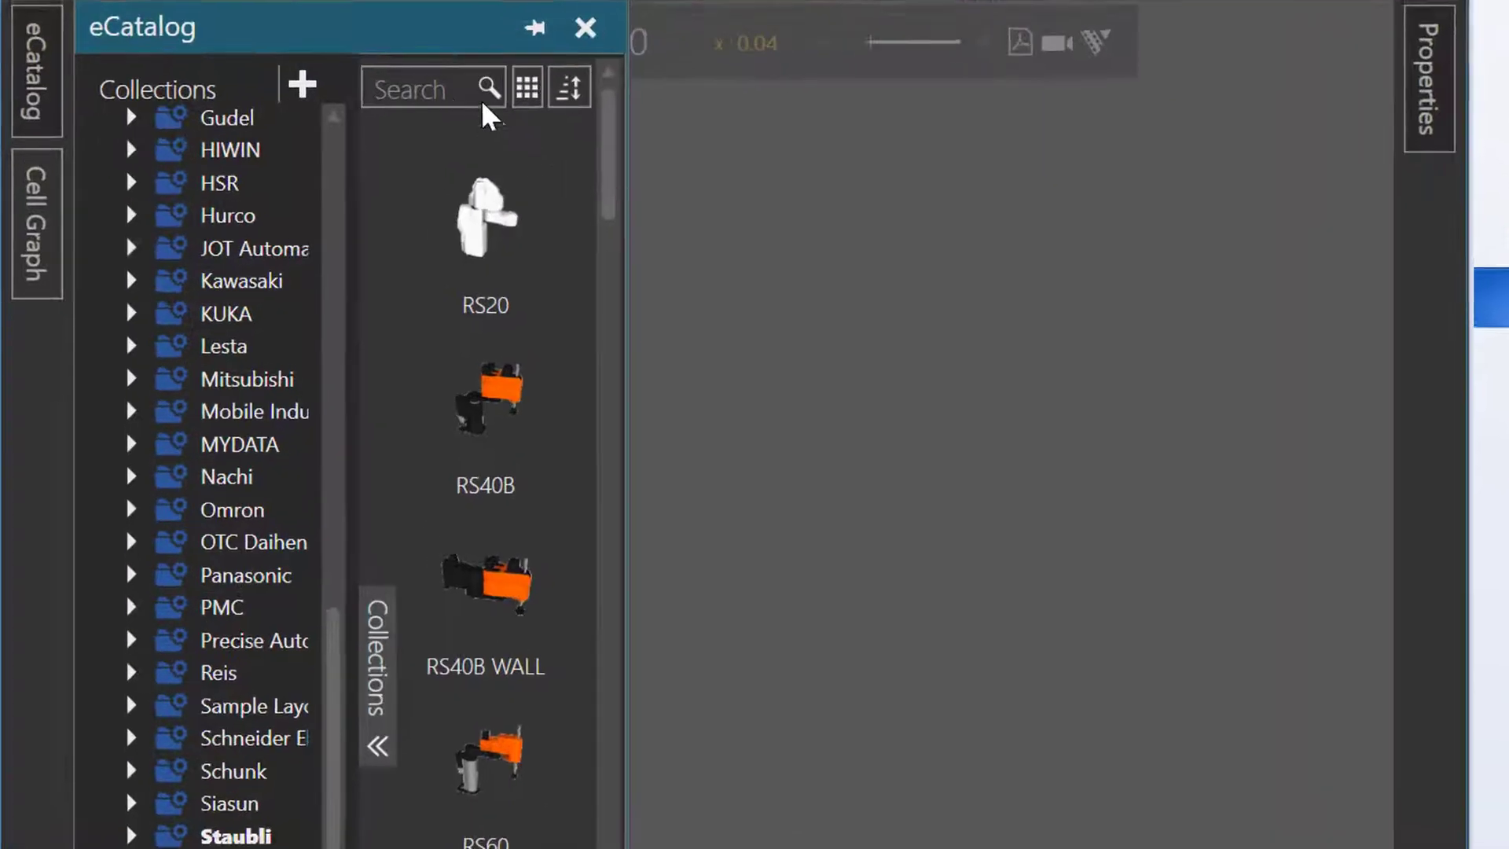
{"action": "left_click", "coordinate": [471, 92]}
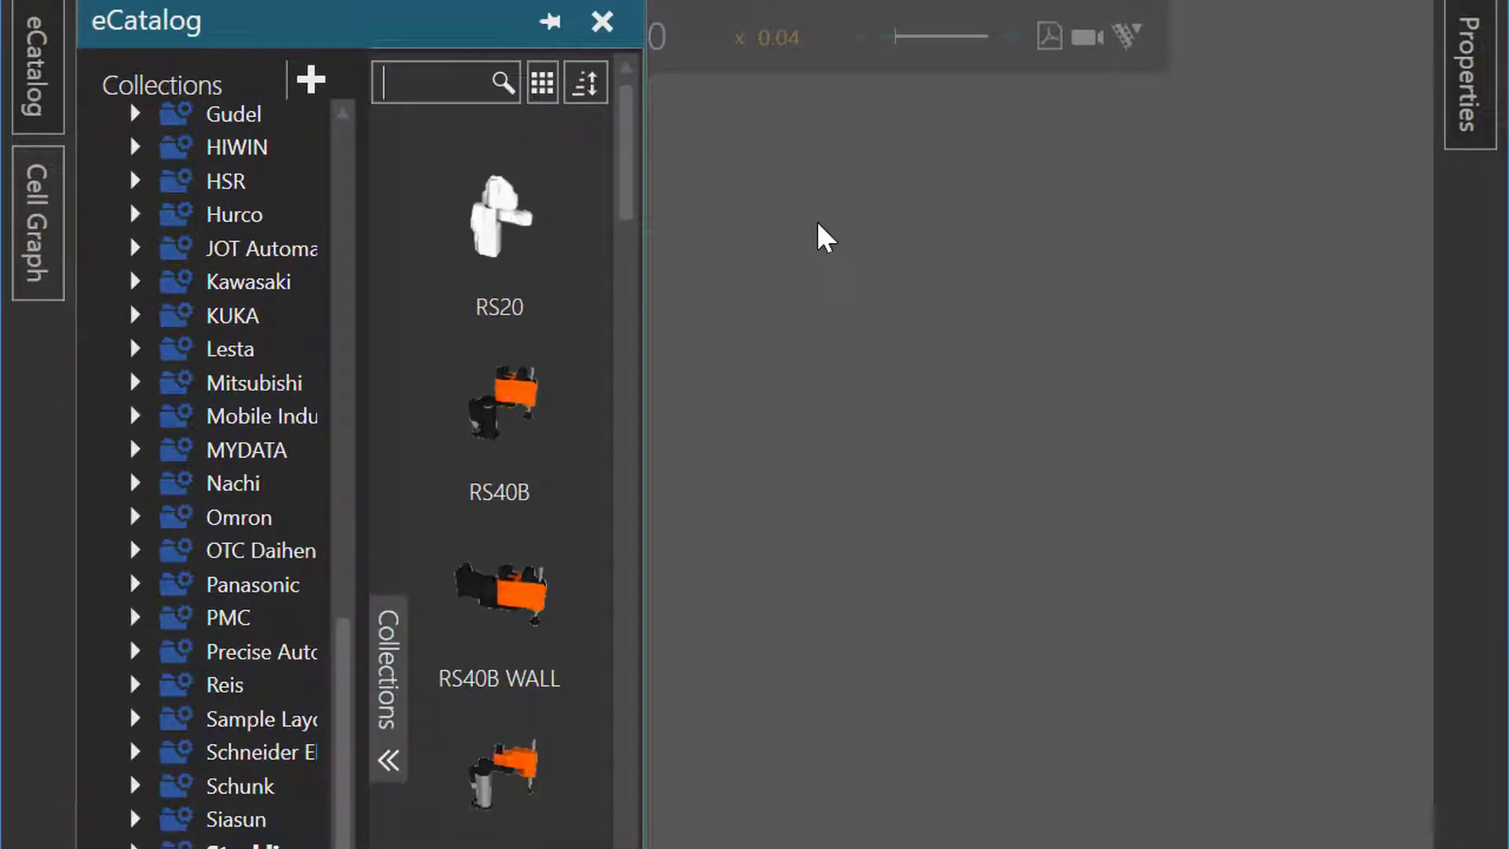
{"action": "type", "text": "rx170"}
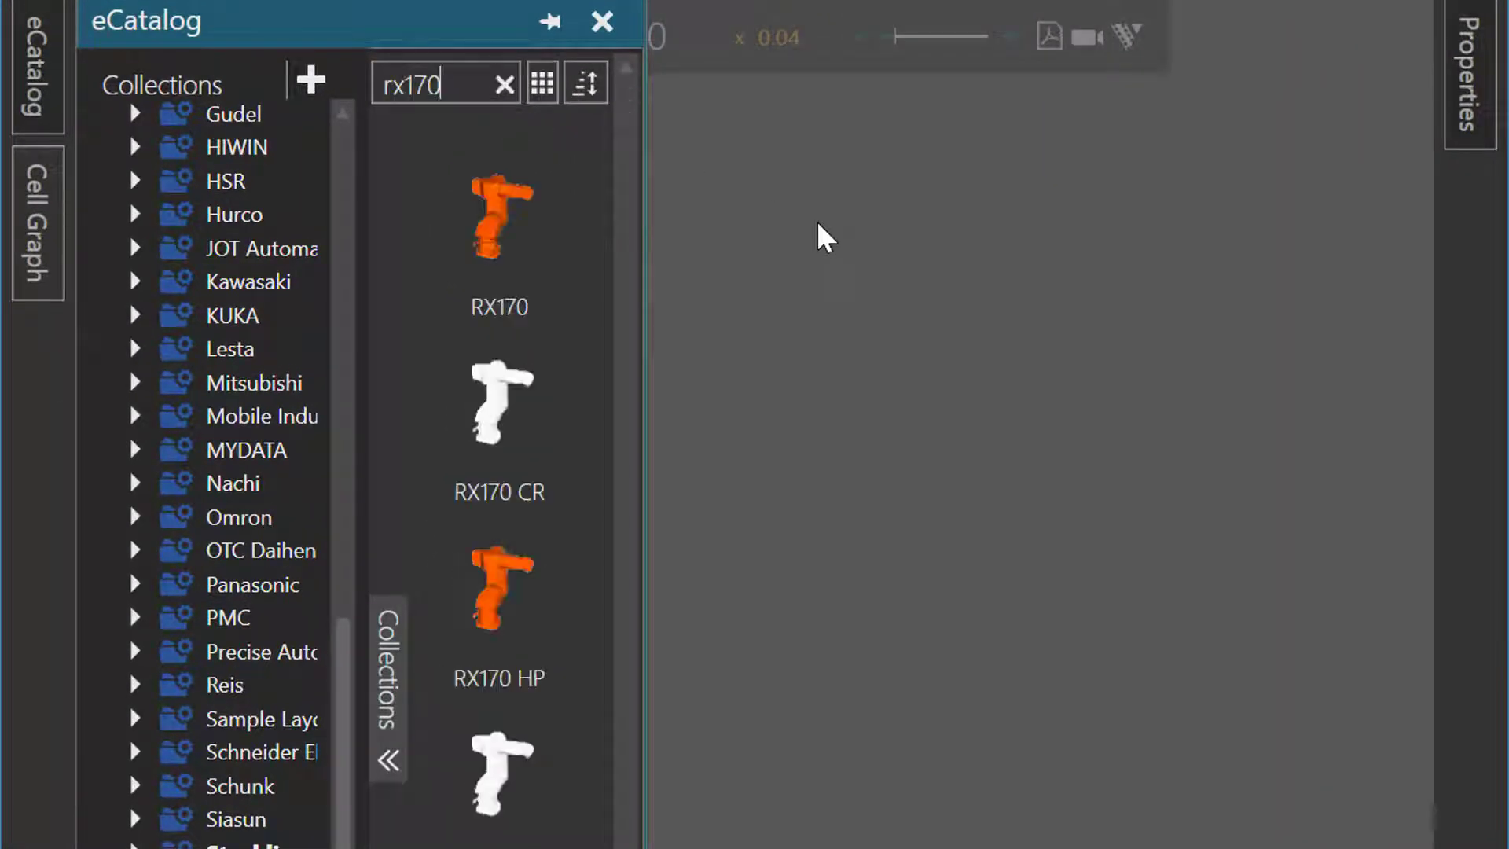
{"action": "double_click", "coordinate": [500, 219]}
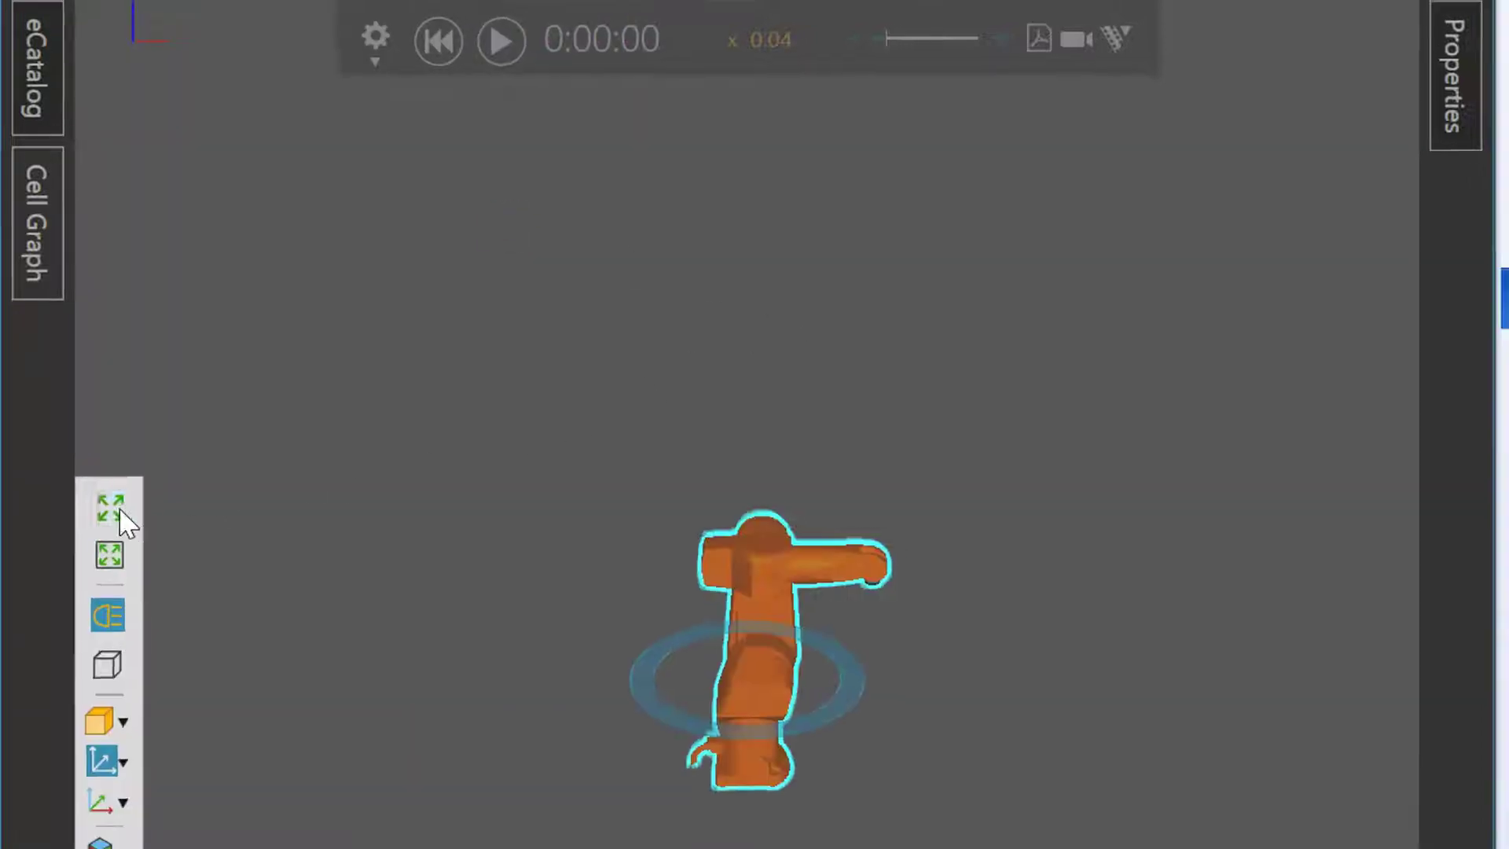
{"action": "left_click", "coordinate": [114, 511]}
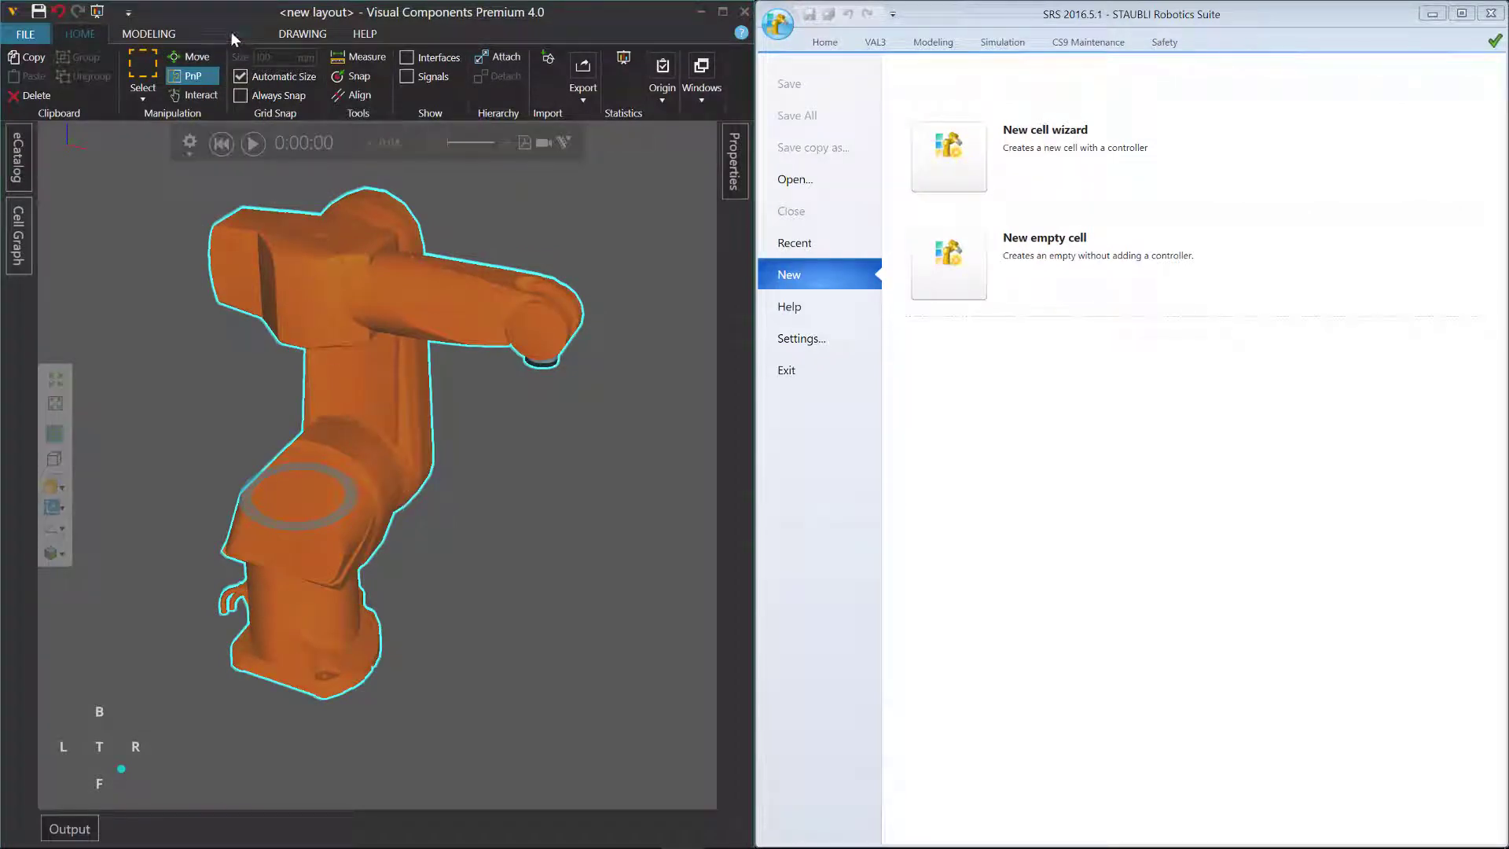
Switch to robot programming and show the Stäubli Cell Configuration window.
{"action": "left_click", "coordinate": [231, 32]}
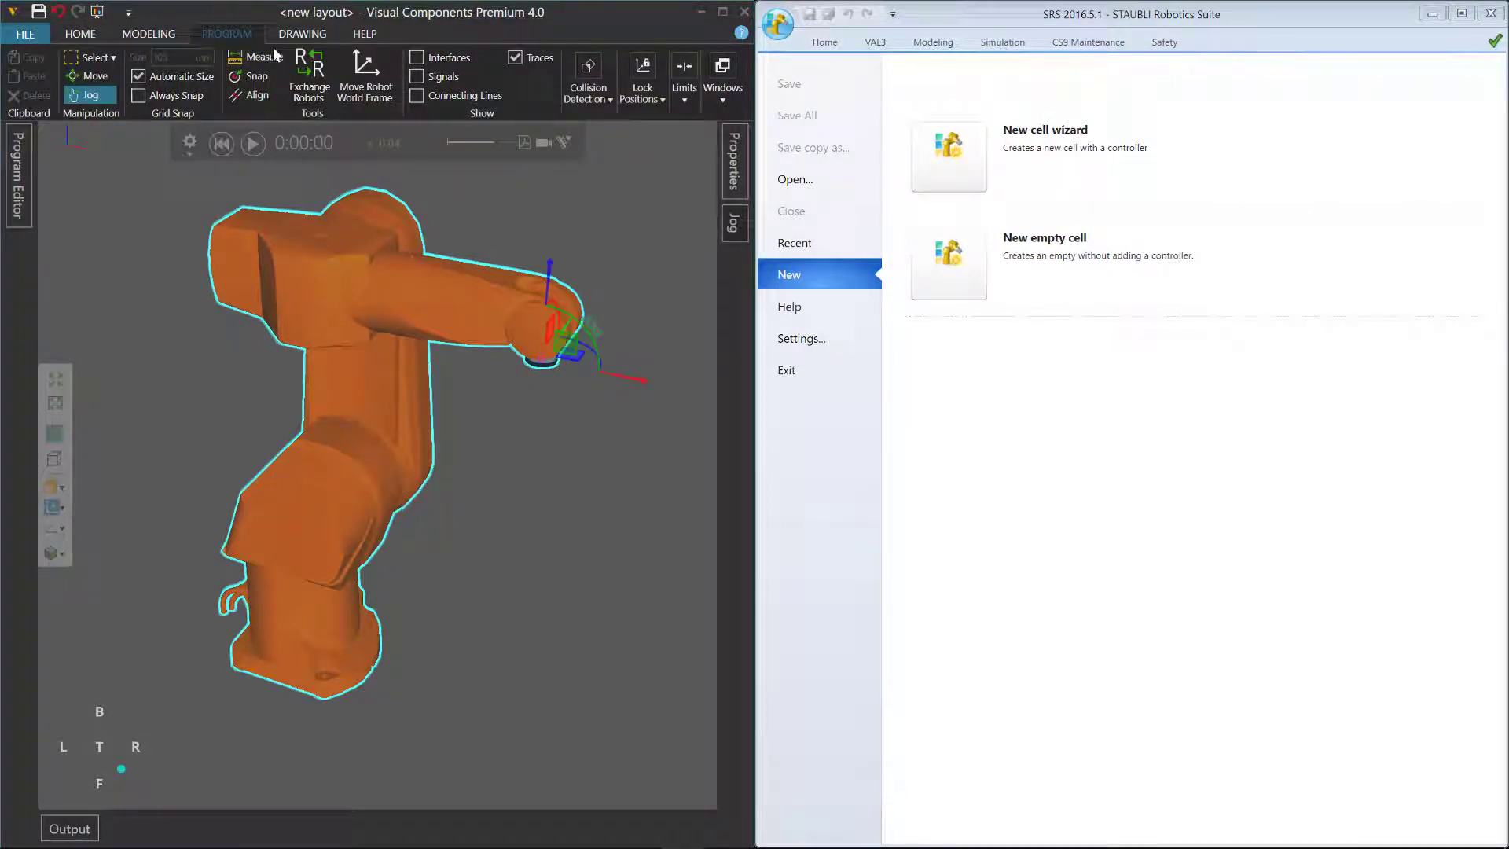
{"action": "left_click", "coordinate": [721, 69]}
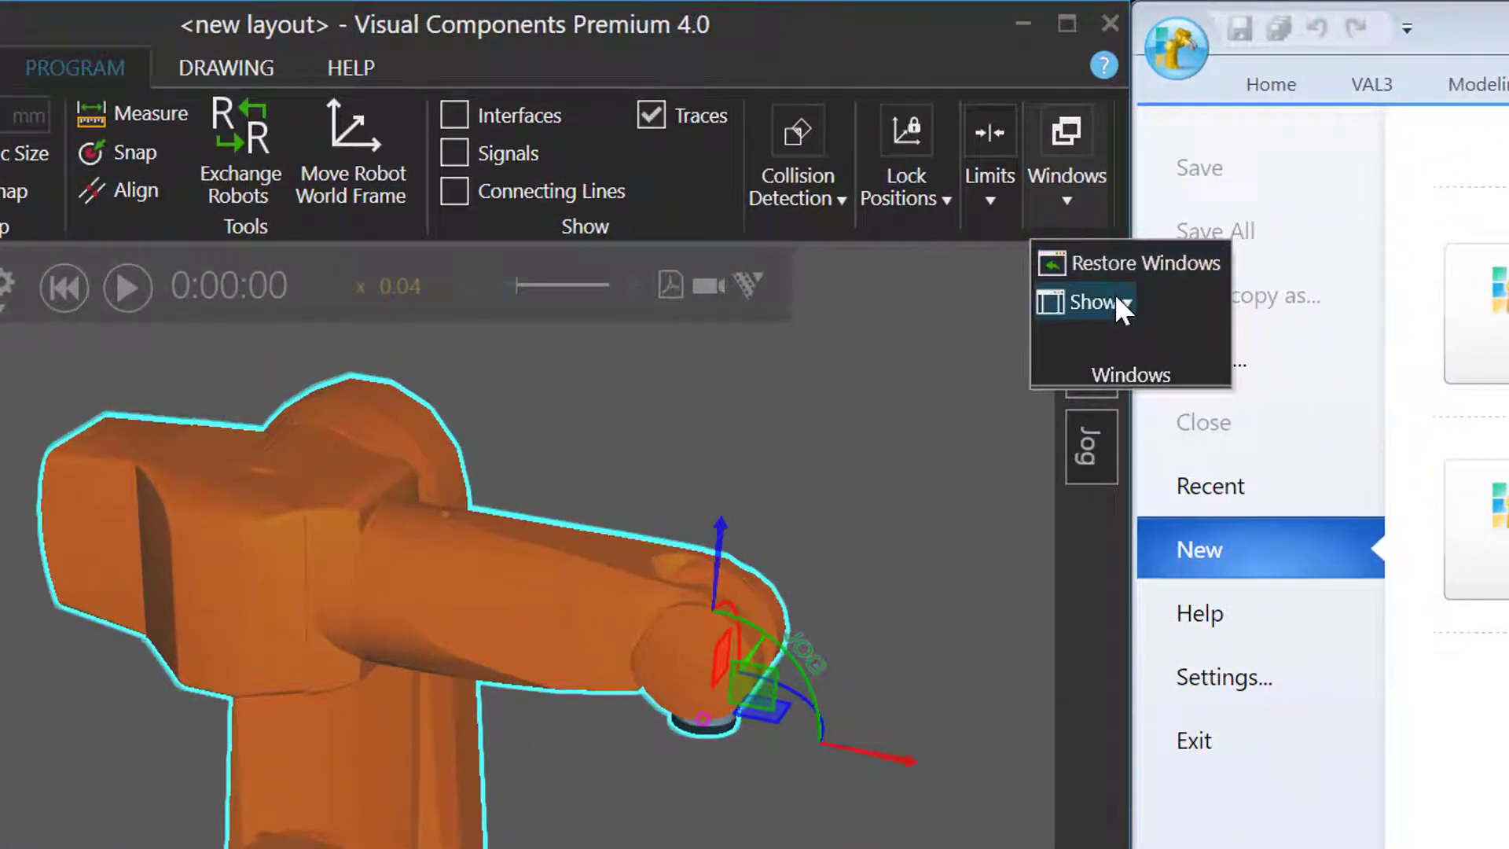
{"action": "left_click", "coordinate": [1116, 298]}
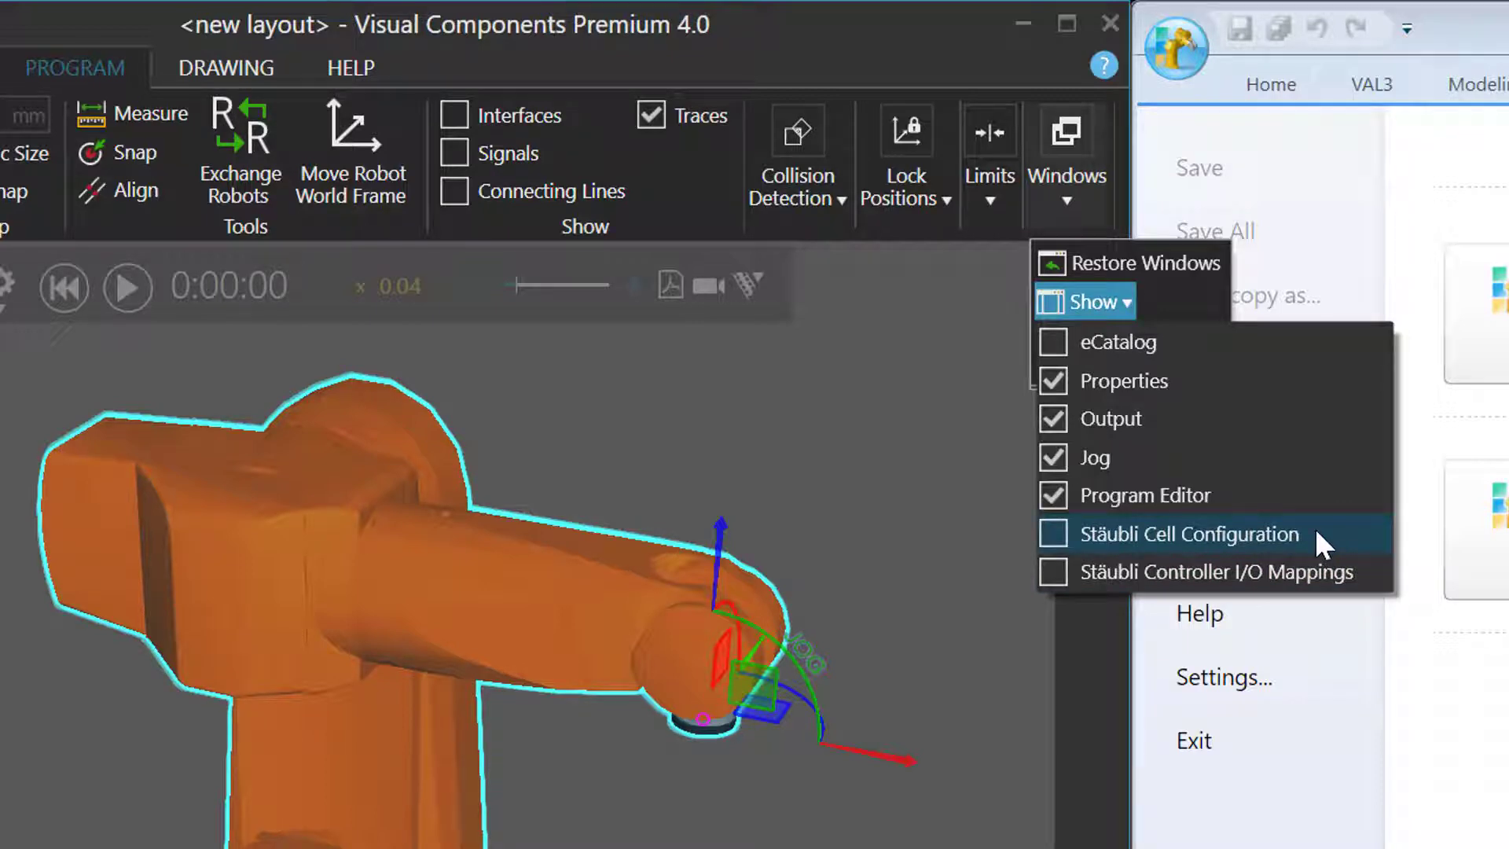
{"action": "left_click", "coordinate": [1050, 527]}
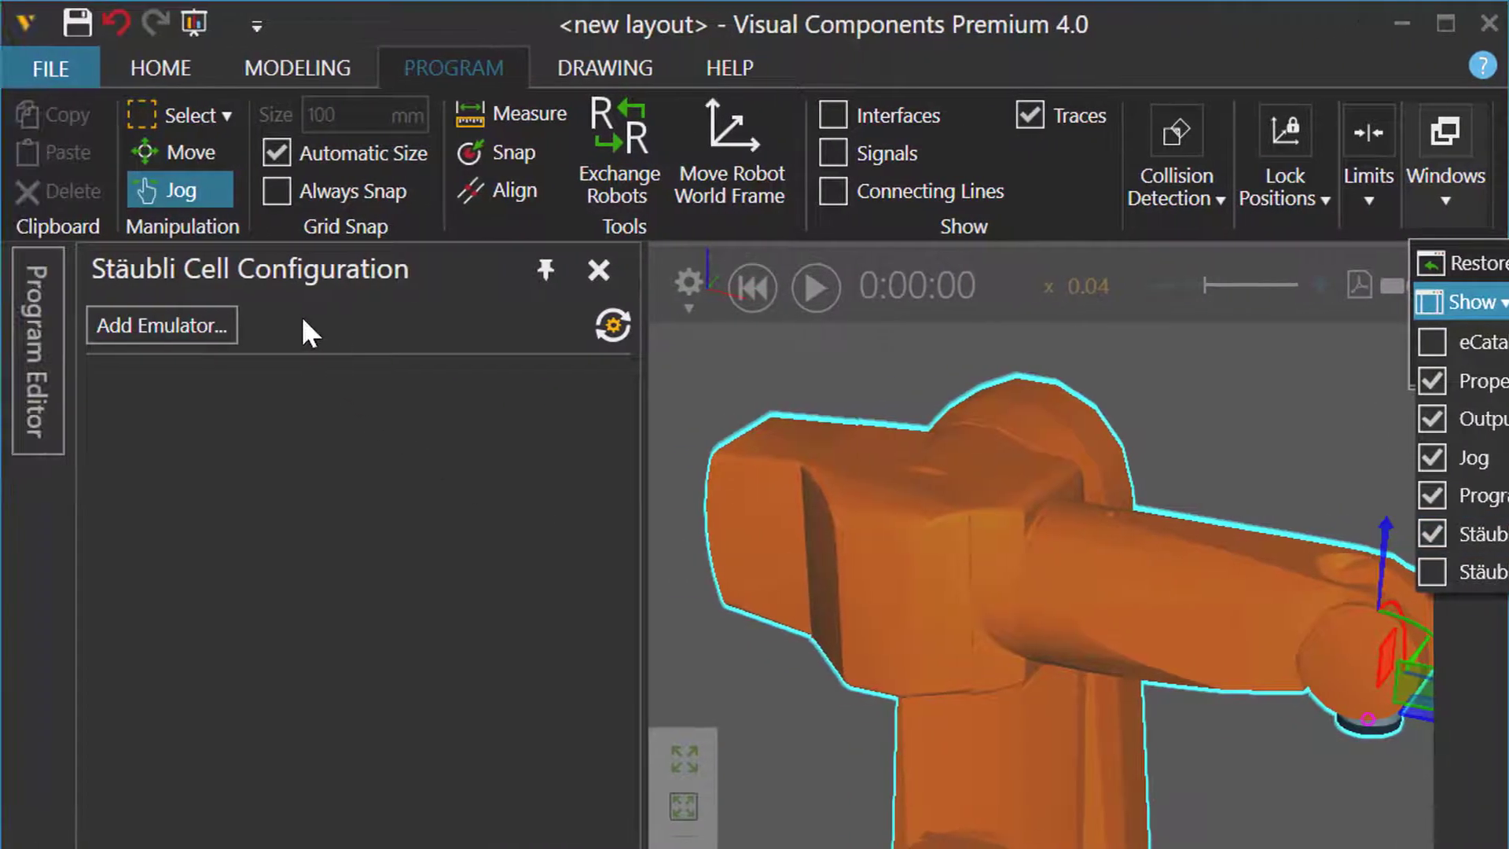
{"action": "left_click", "coordinate": [300, 314]}
{"action": "left_click", "coordinate": [191, 323]}
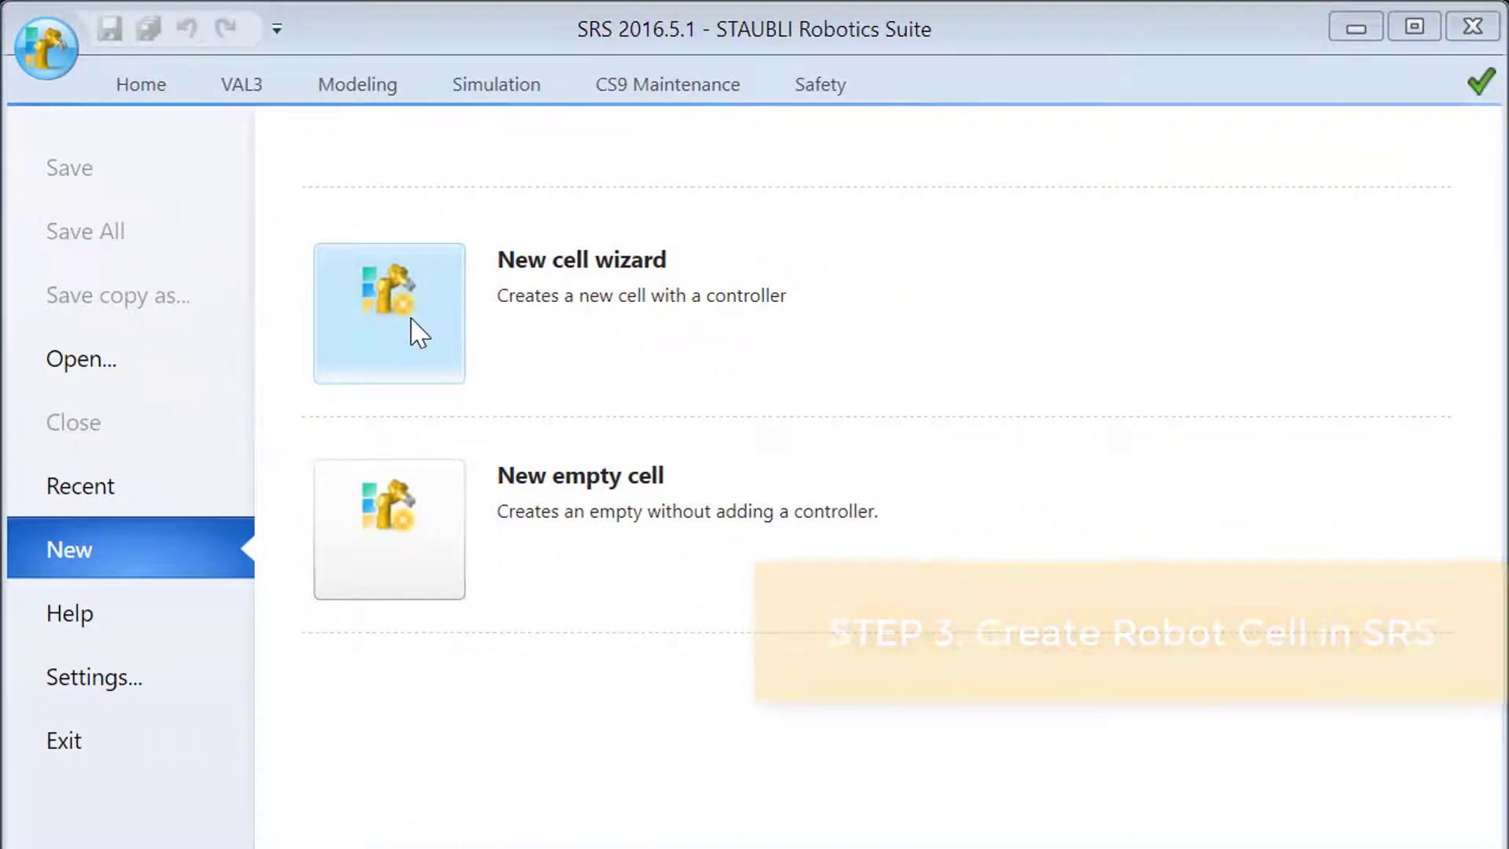
In Stäubli Robotics Suite, start a new cell with the wizard, keeping the name Cell1, and add a local controller.
{"action": "left_click", "coordinate": [419, 333]}
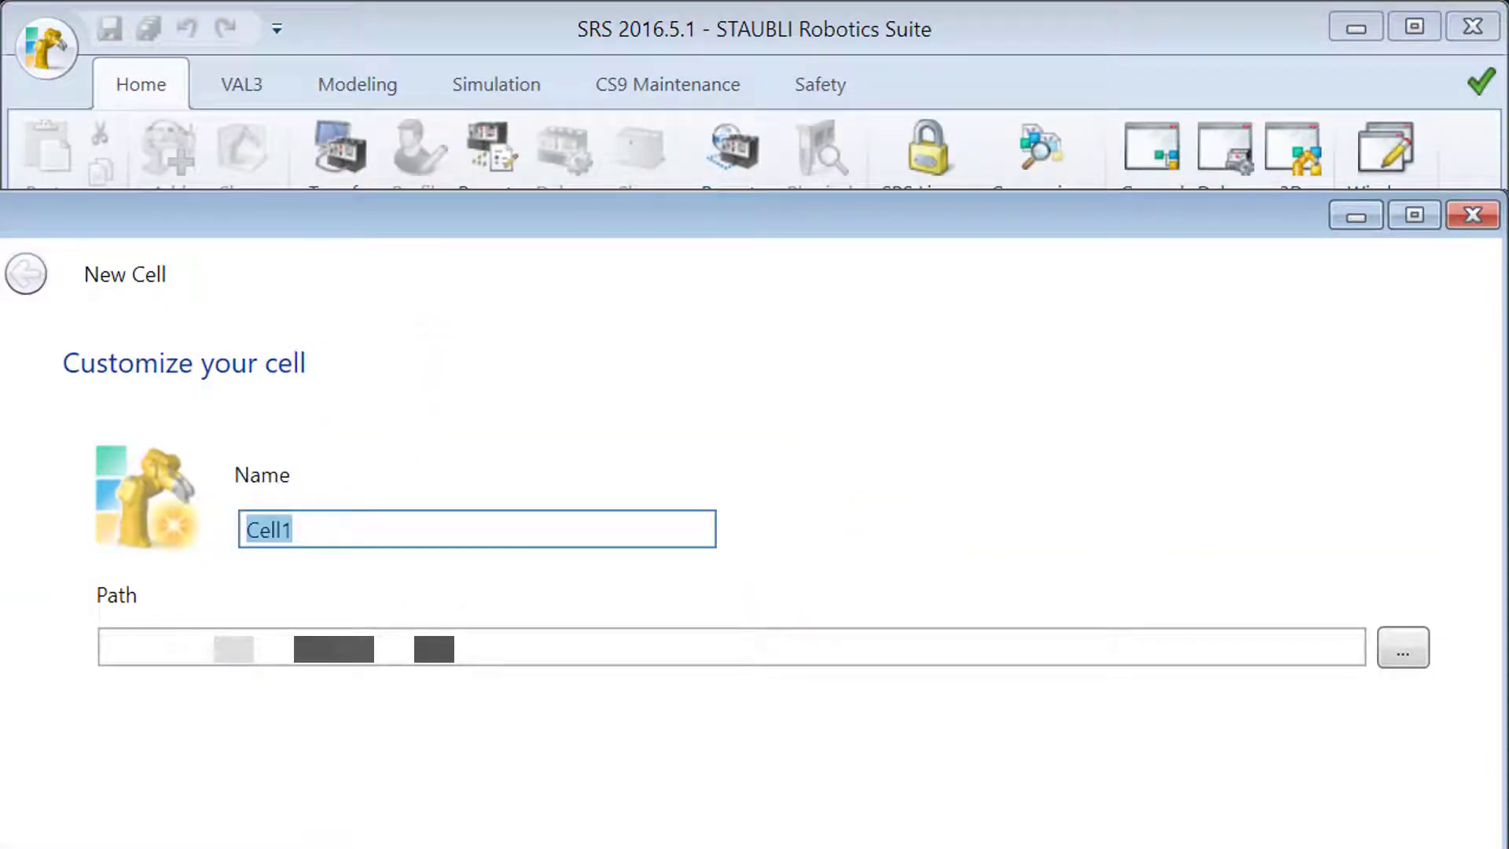
{"action": "key", "text": "Return"}
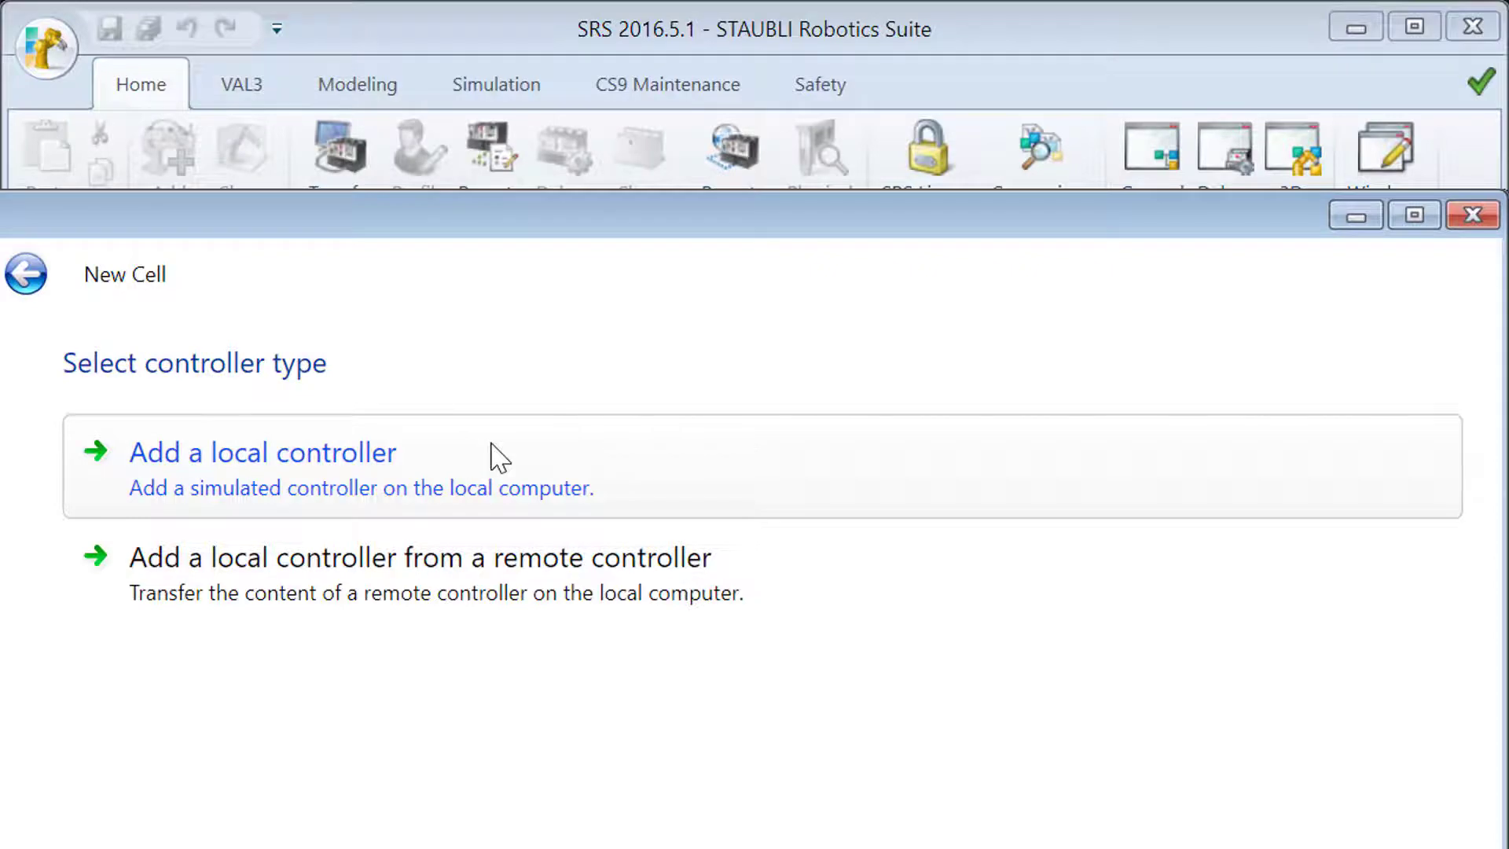
{"action": "left_click", "coordinate": [500, 457]}
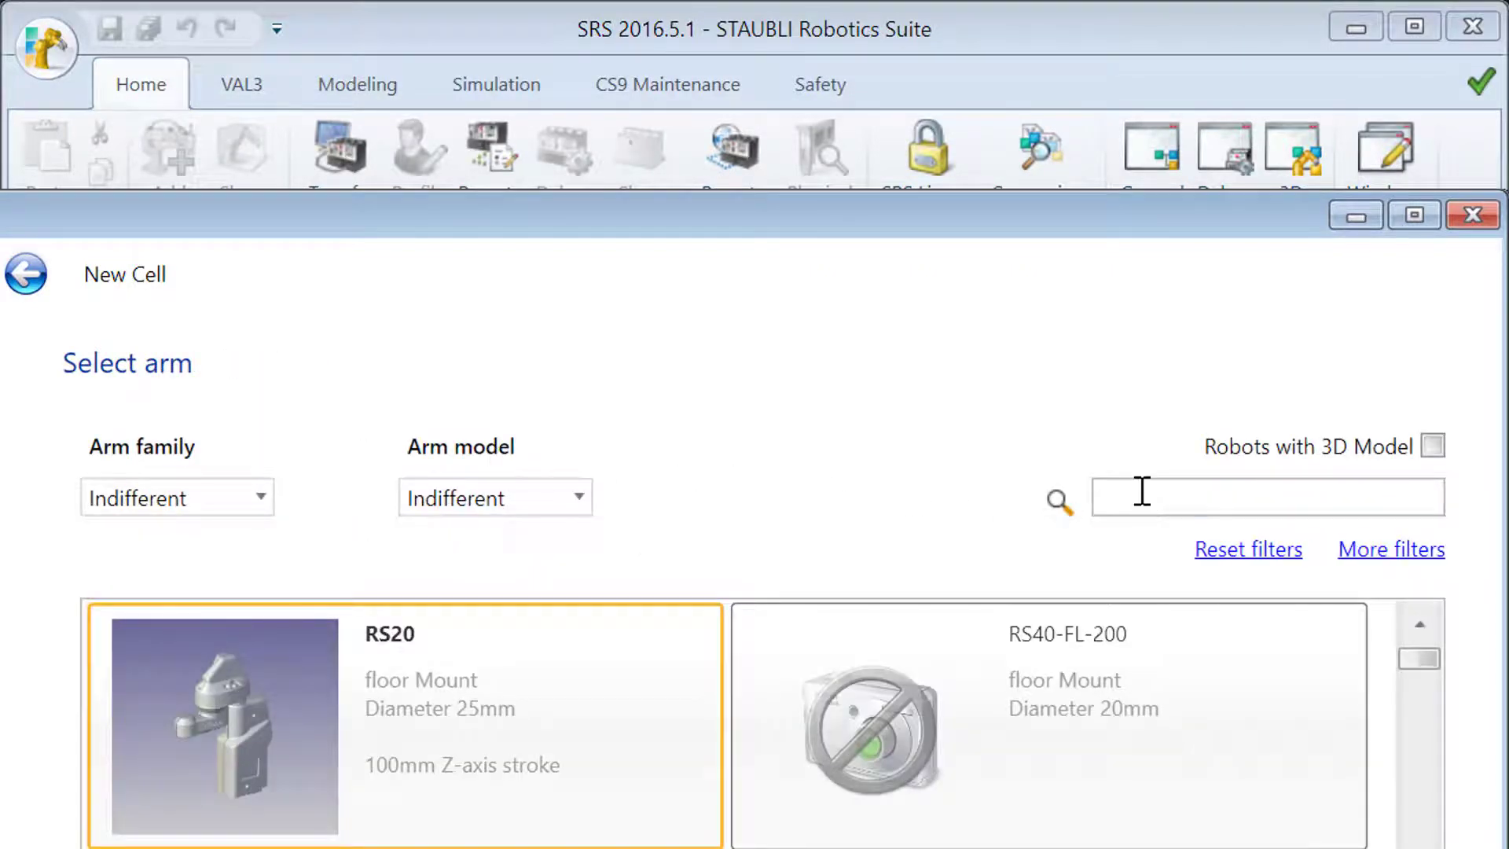
Search the arms for rx170 and choose the floor-mount RX170B with horizontal base cable outlet and UL certified arm power on light.
{"action": "left_click", "coordinate": [1142, 491]}
{"action": "type", "text": "rx"}
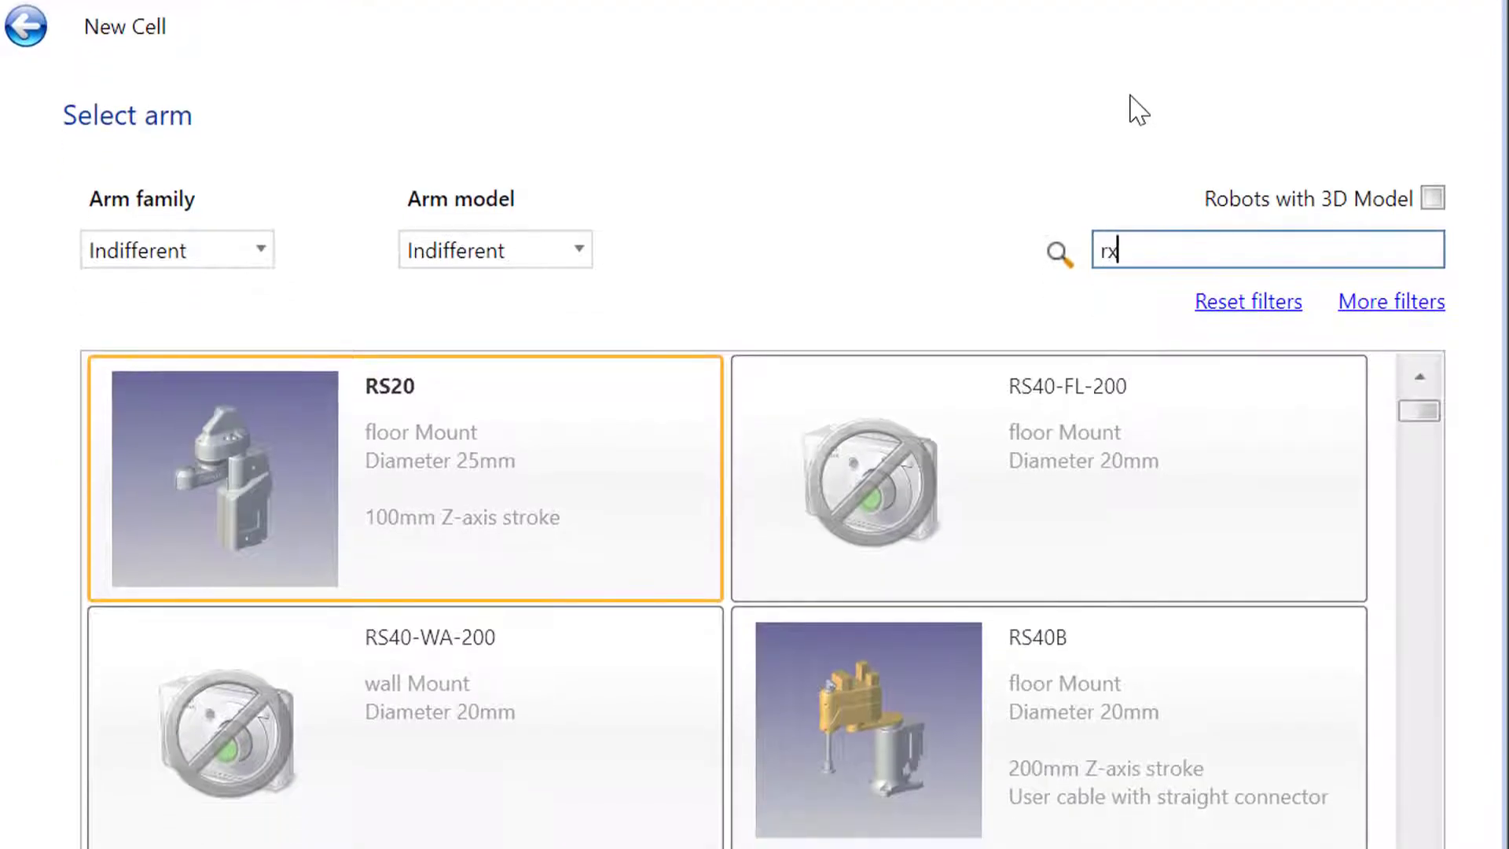
{"action": "type", "text": "170"}
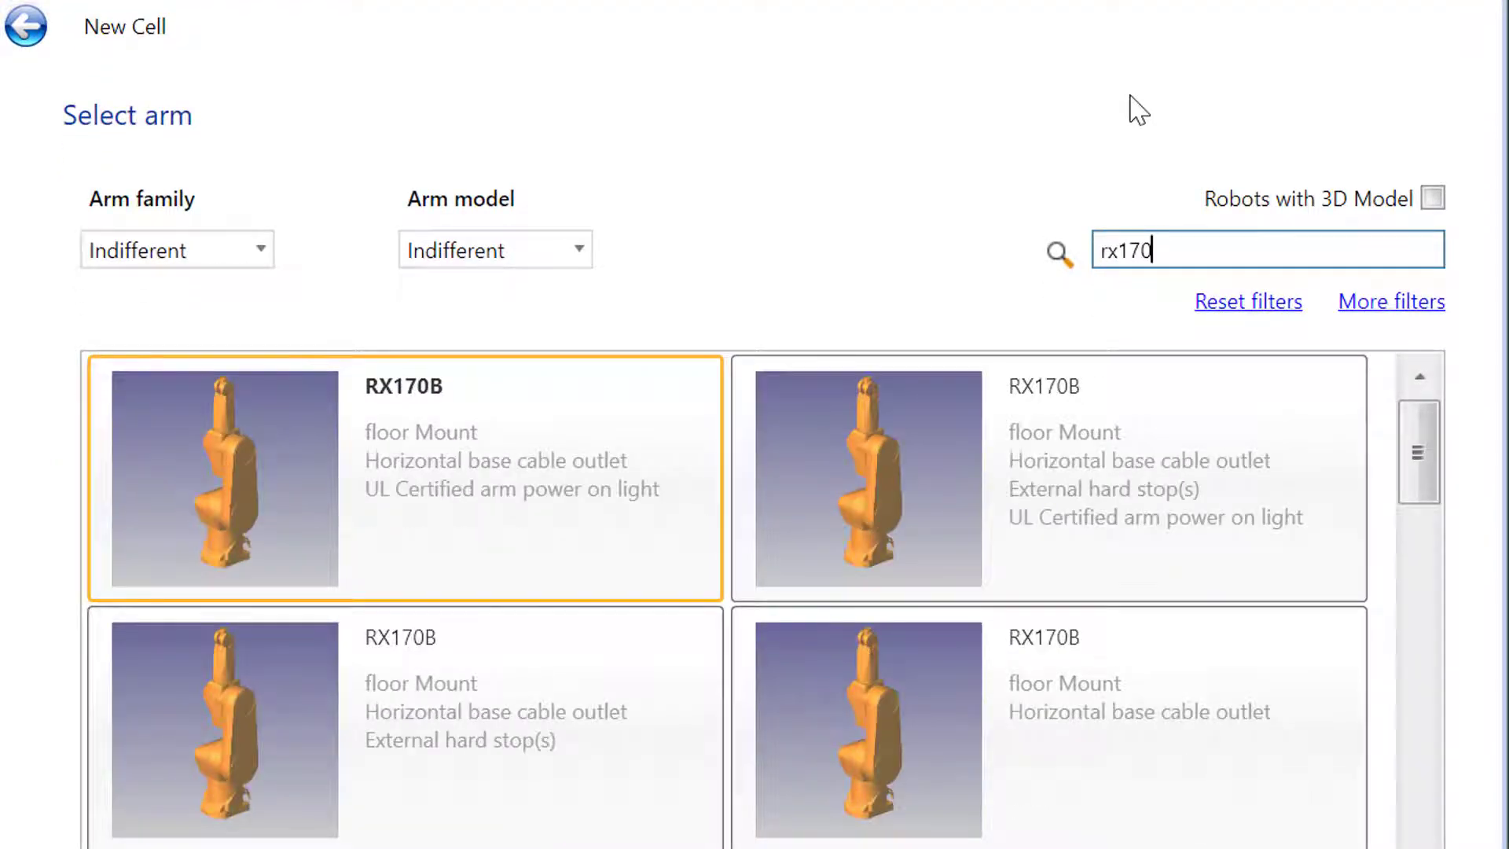
{"action": "left_click", "coordinate": [502, 432]}
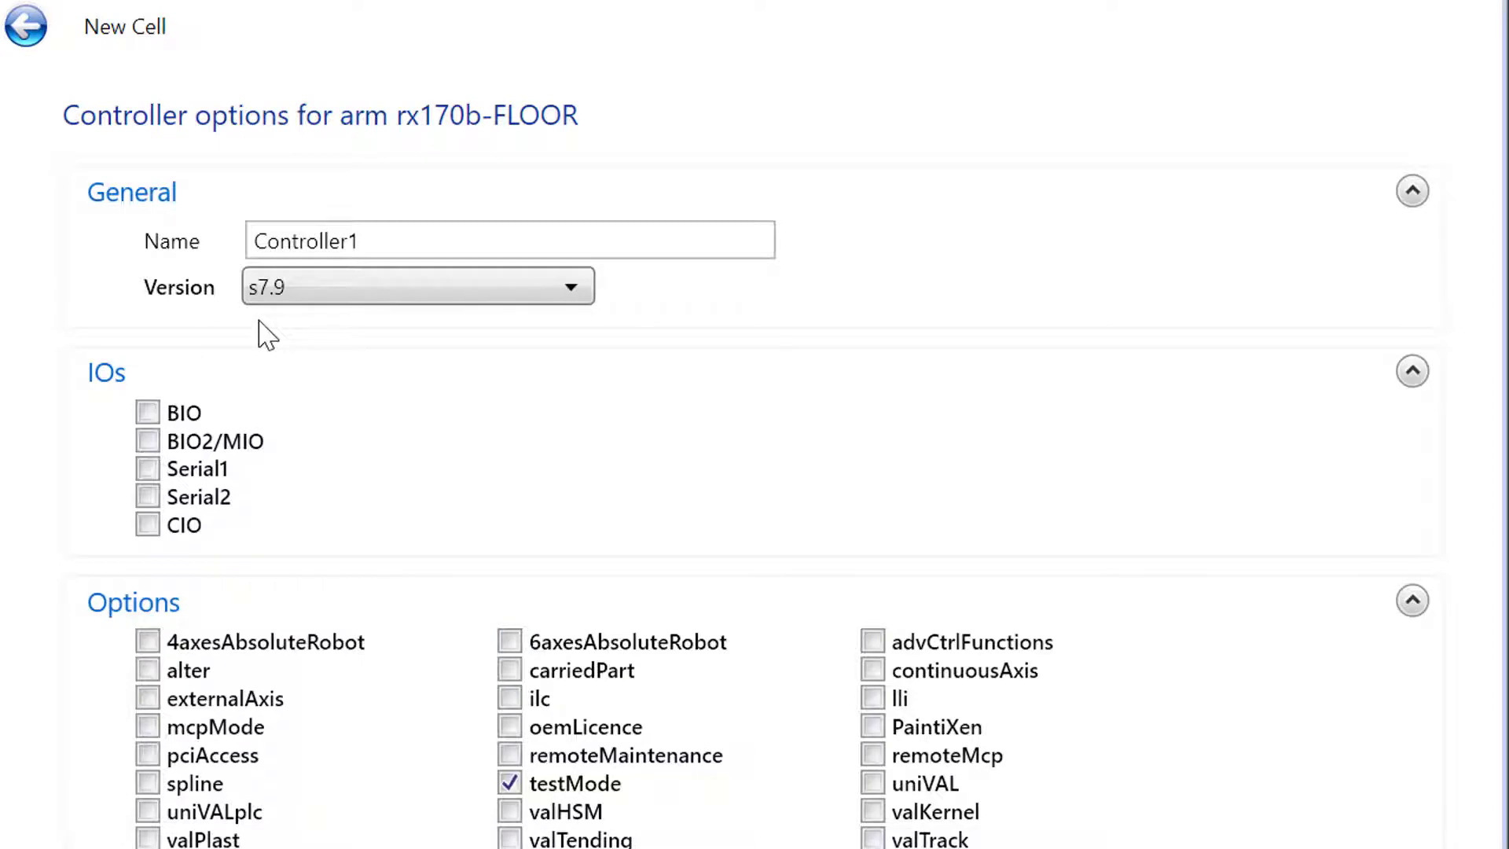
Enable the BIO inputs/outputs for Controller1, keeping version s7.9, and finish creating the cell.
{"action": "left_click", "coordinate": [147, 412]}
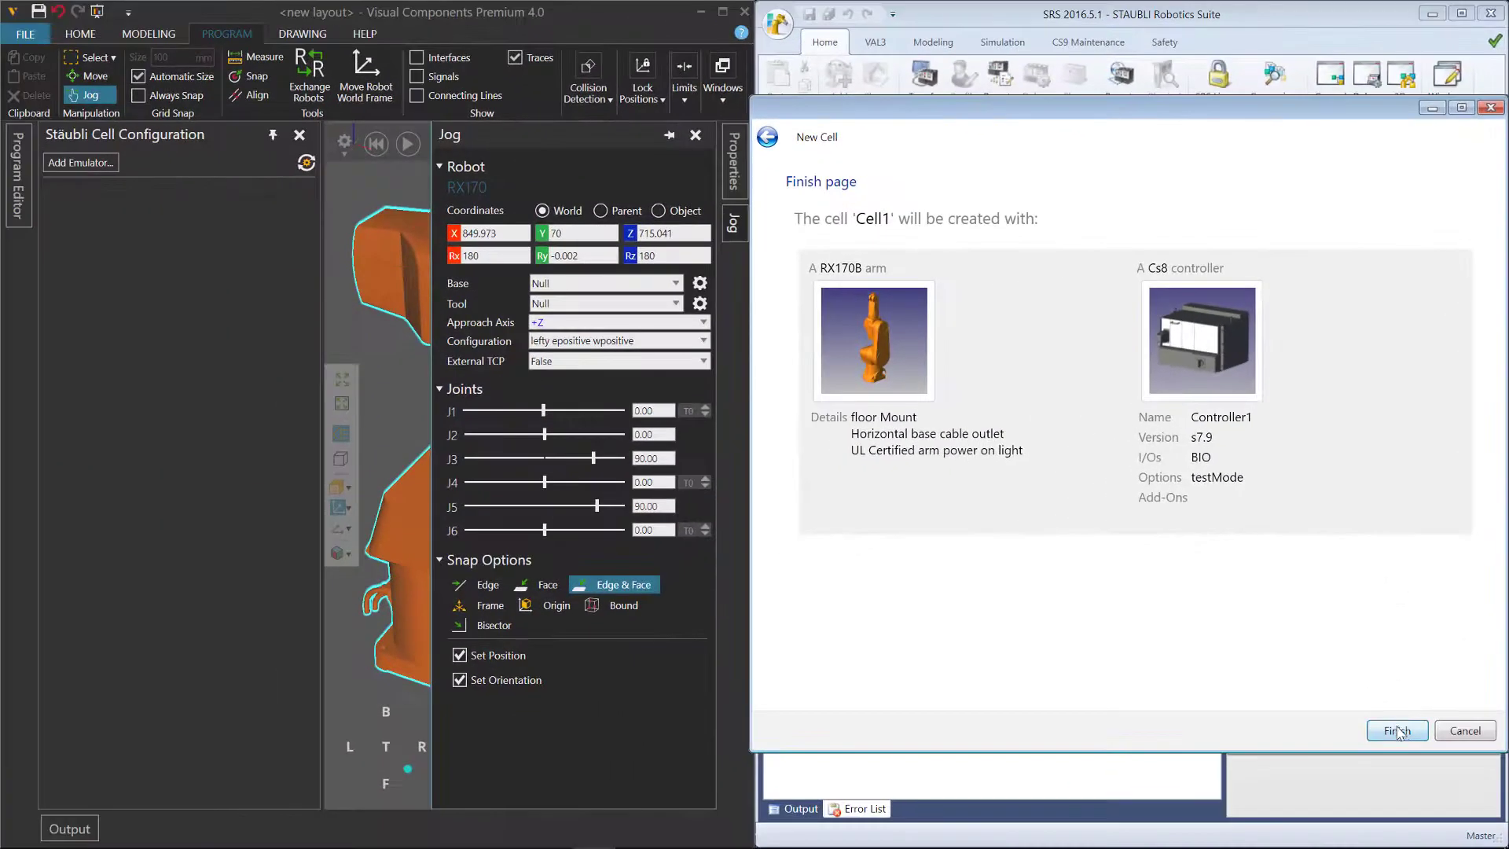
{"action": "left_click", "coordinate": [1395, 730]}
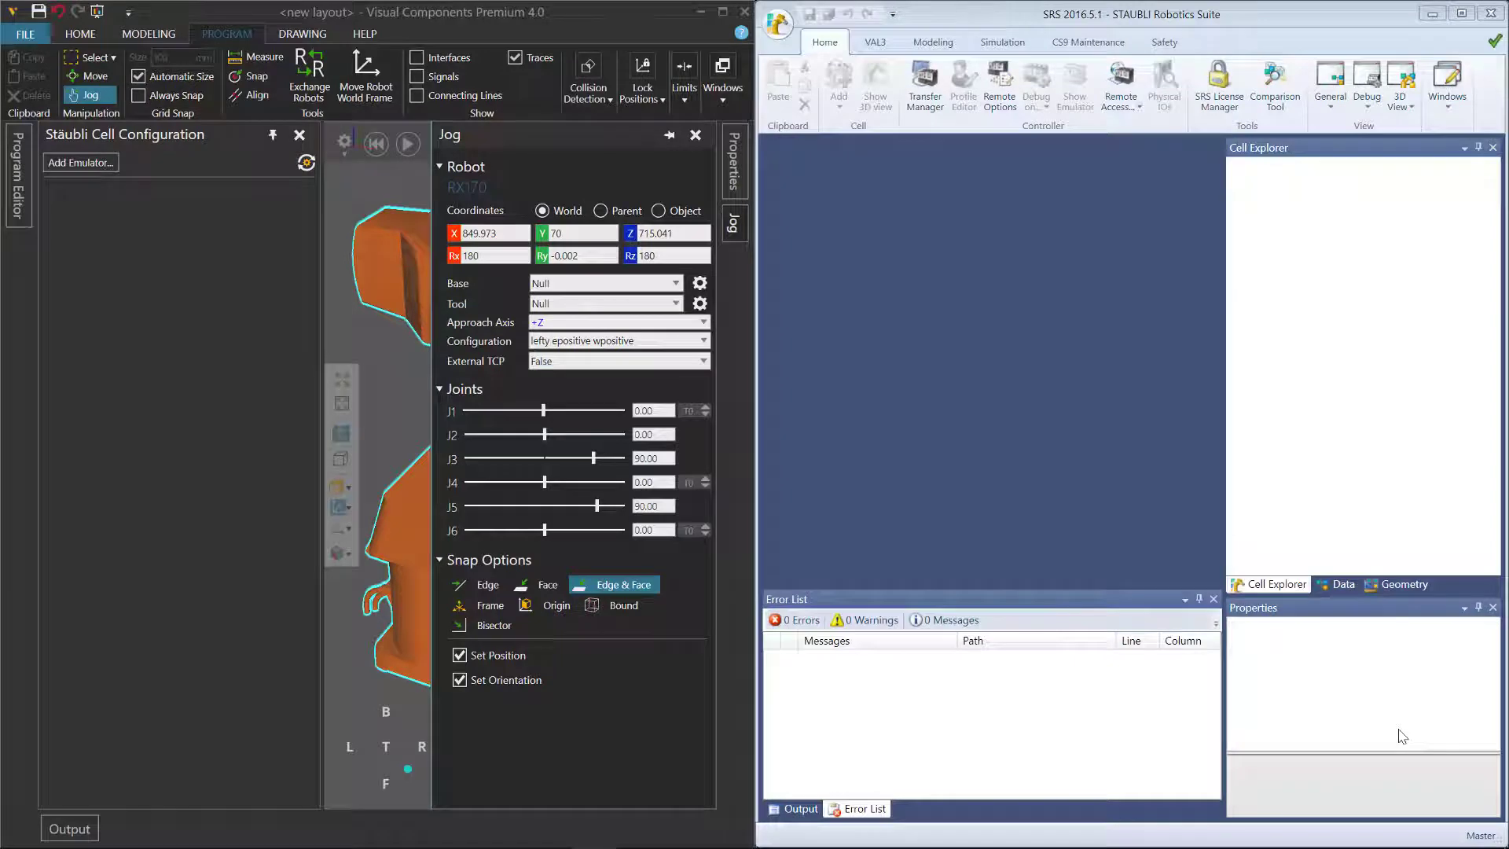
{"action": "left_click_drag", "start_coordinate": [822, 392], "coordinate": [1049, 297]}
{"action": "left_click", "coordinate": [1104, 399]}
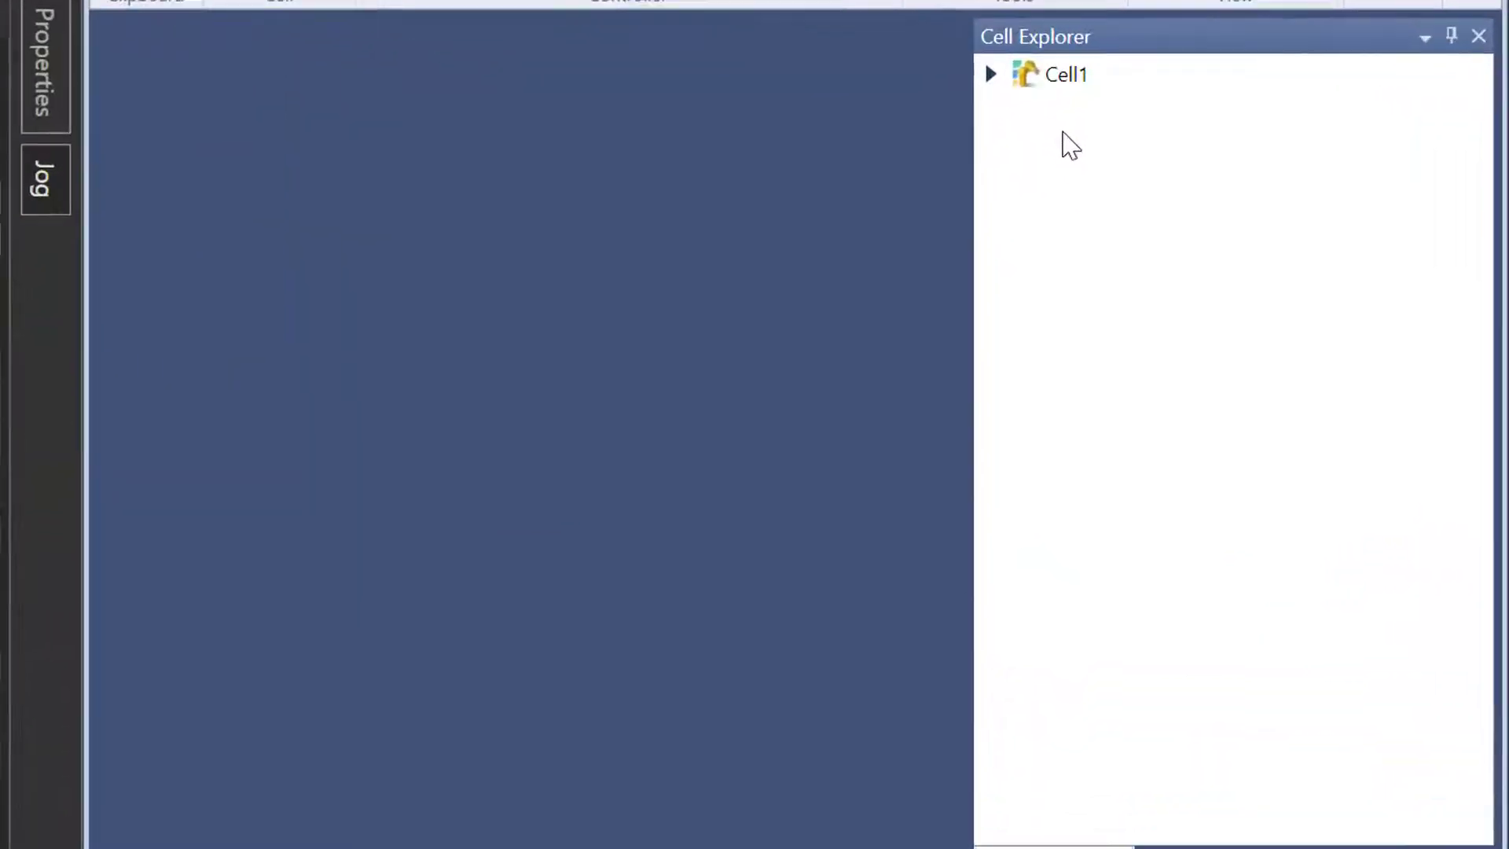
Expand Cell1 and Controller1 in the Cell Explorer and show the emulator of Controller1.
{"action": "left_click", "coordinate": [991, 73]}
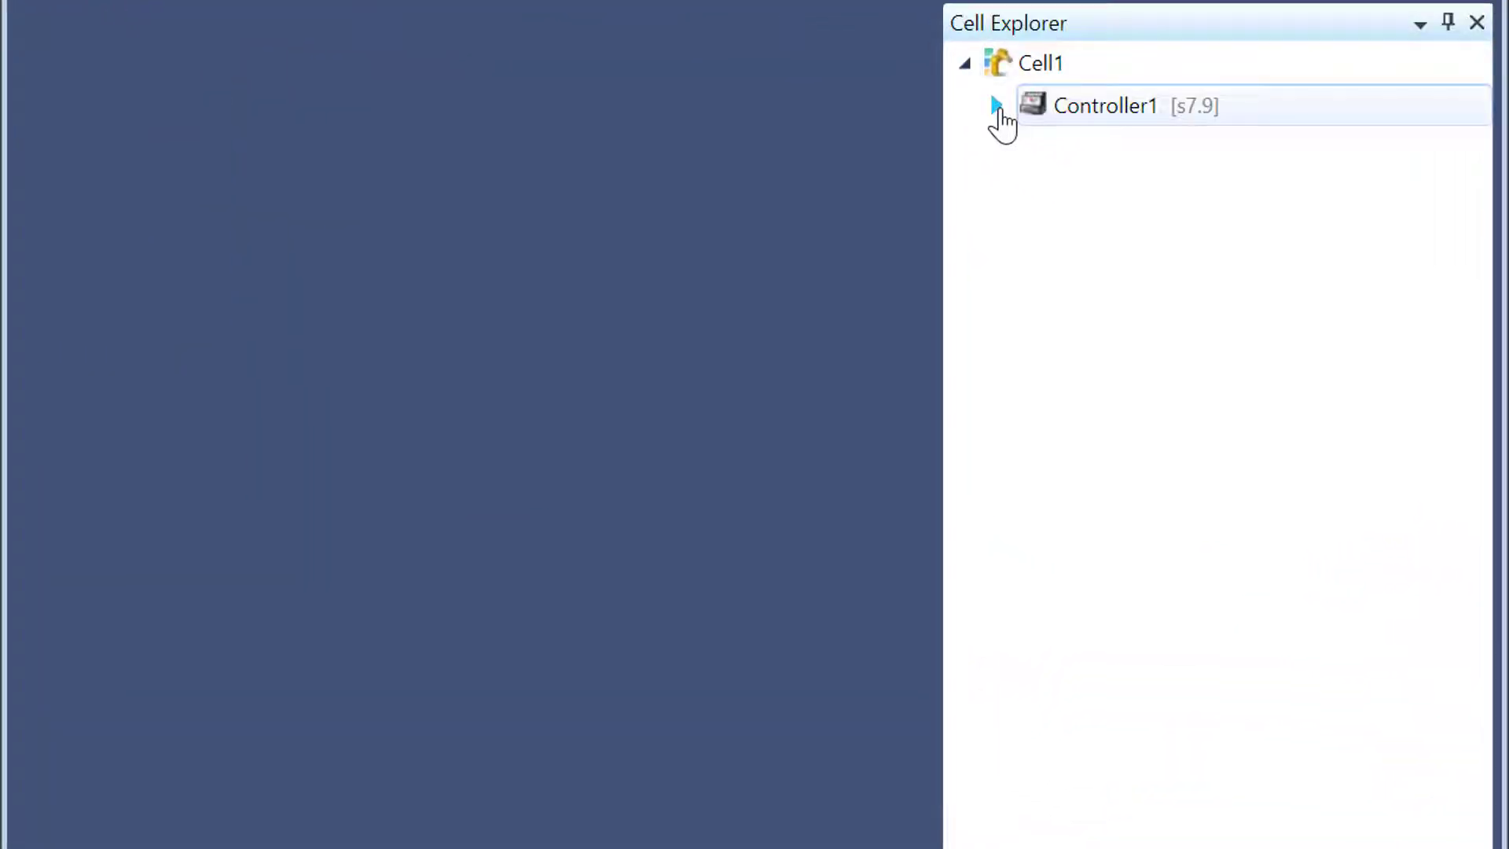
{"action": "left_click", "coordinate": [995, 105]}
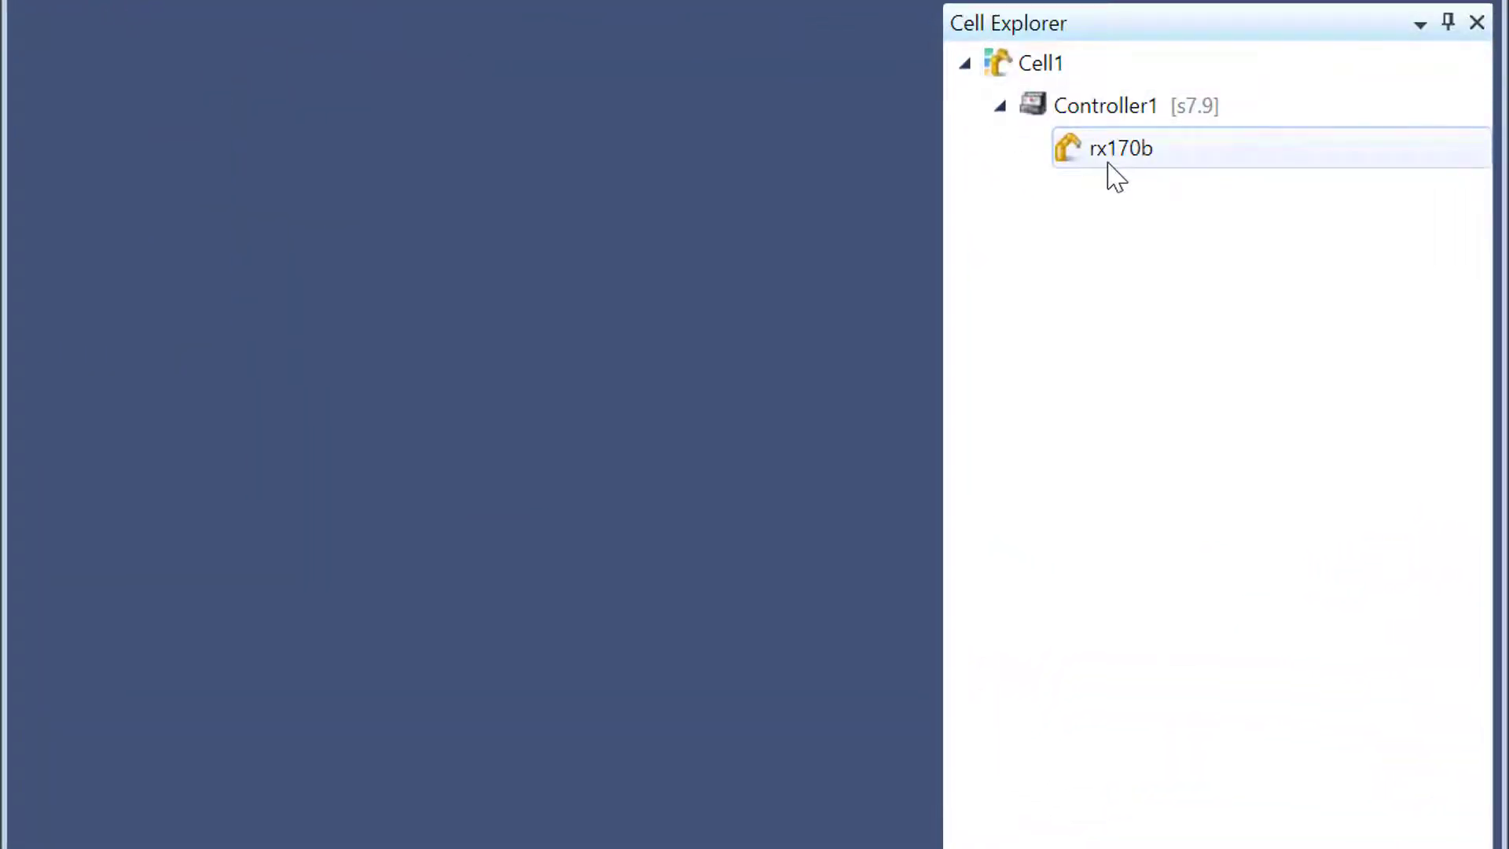
{"action": "right_click", "coordinate": [1122, 111]}
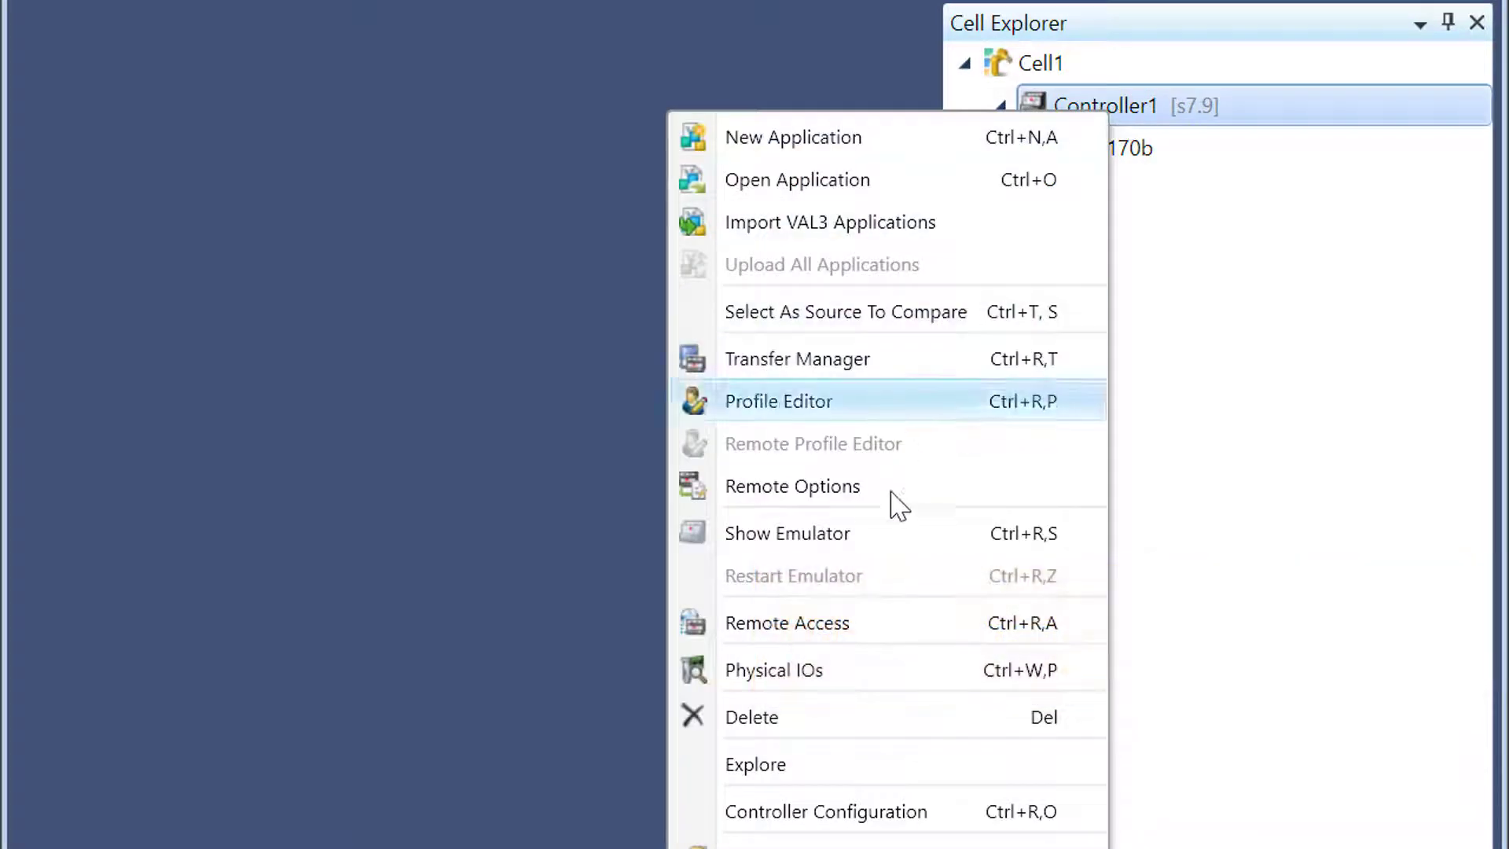
{"action": "left_click", "coordinate": [893, 535]}
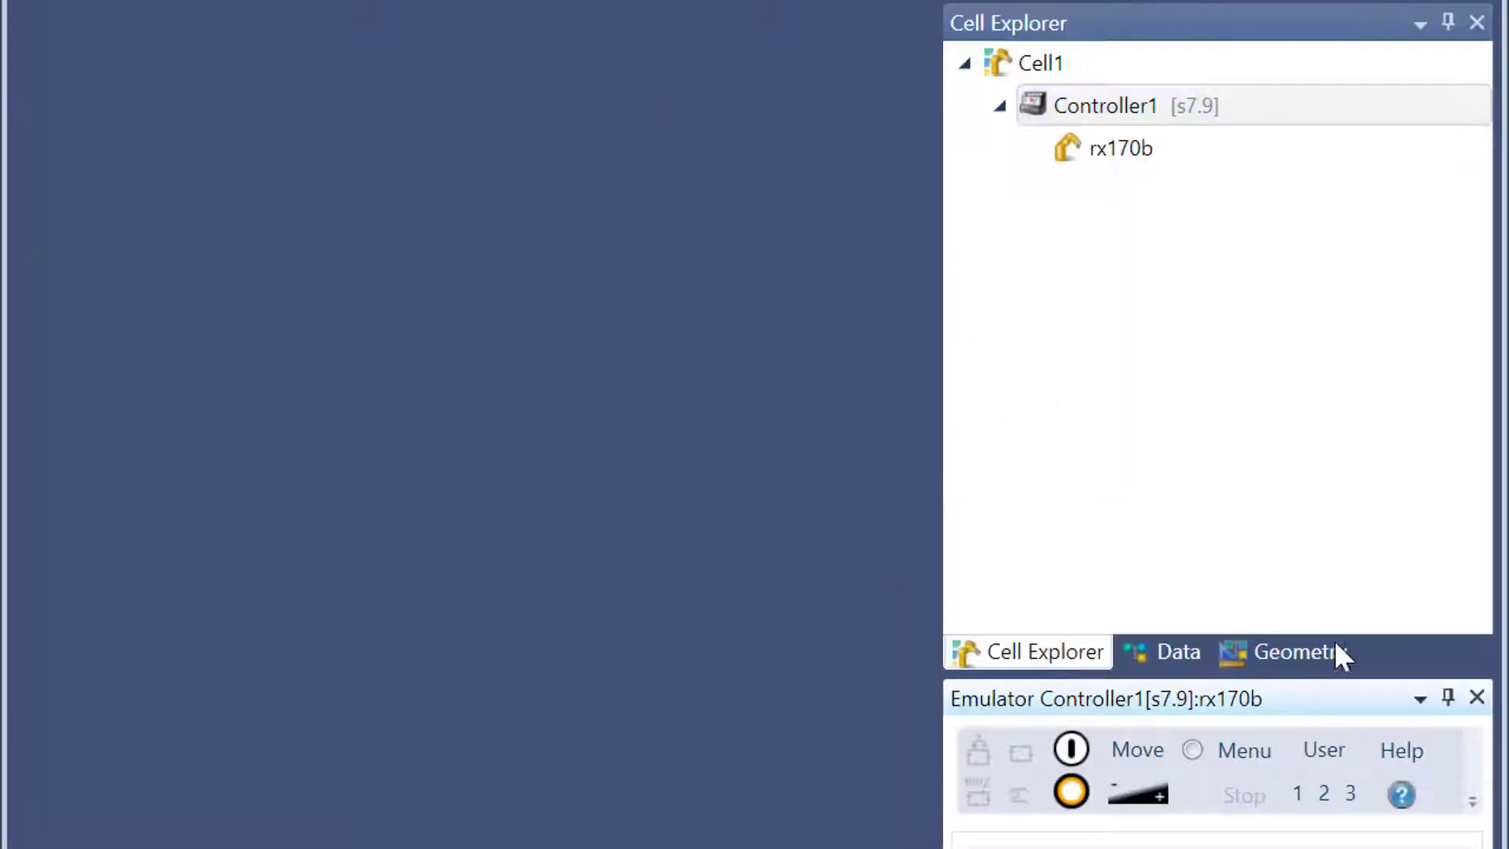
{"action": "left_click_drag", "start_coordinate": [1367, 670], "coordinate": [1336, 444]}
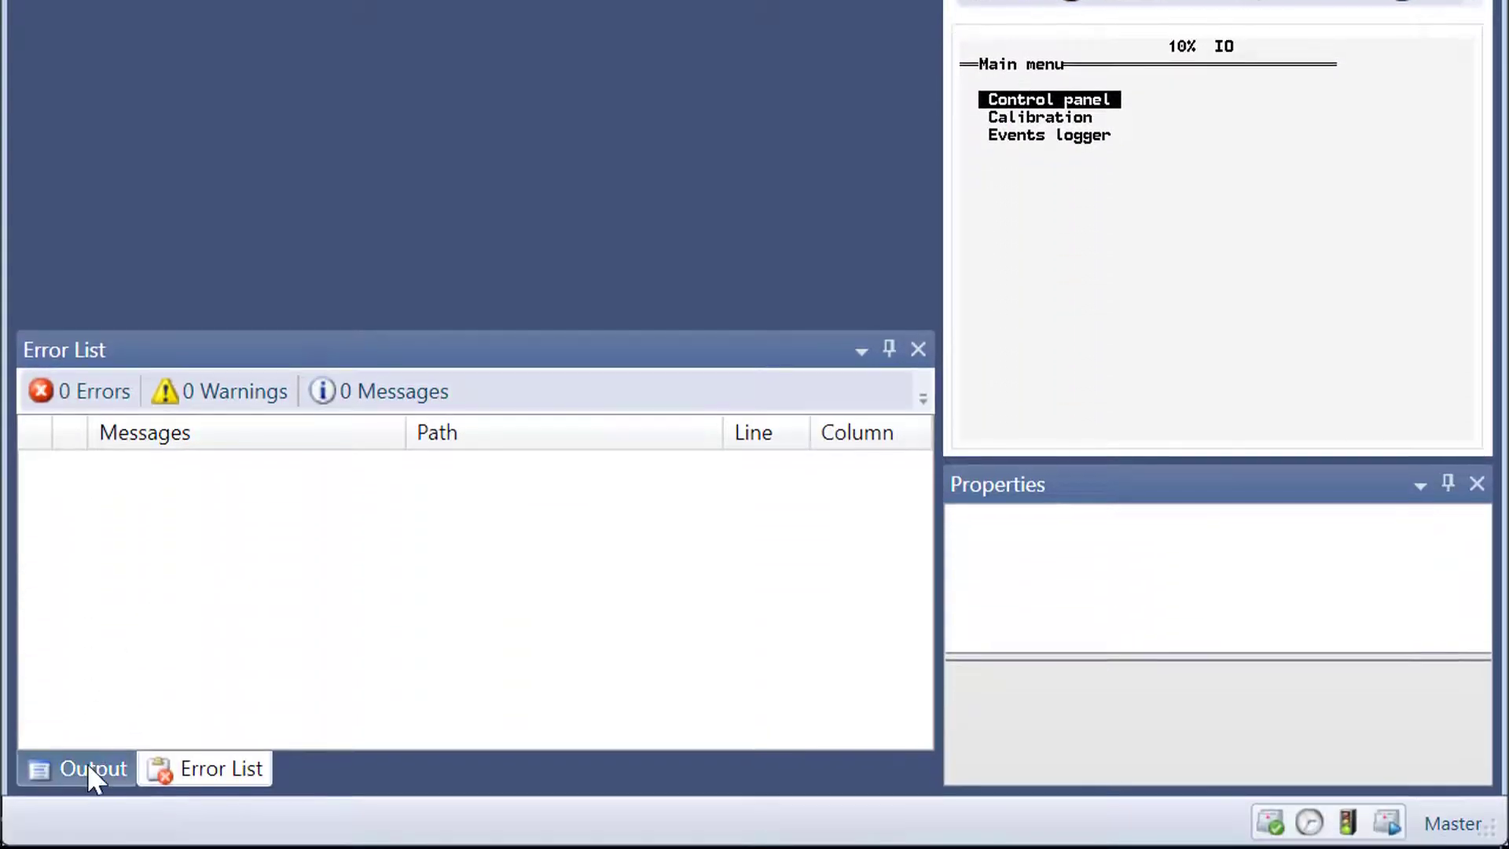
Display the Emulator messages in the output to check the controller's startup and port details.
{"action": "left_click", "coordinate": [88, 767]}
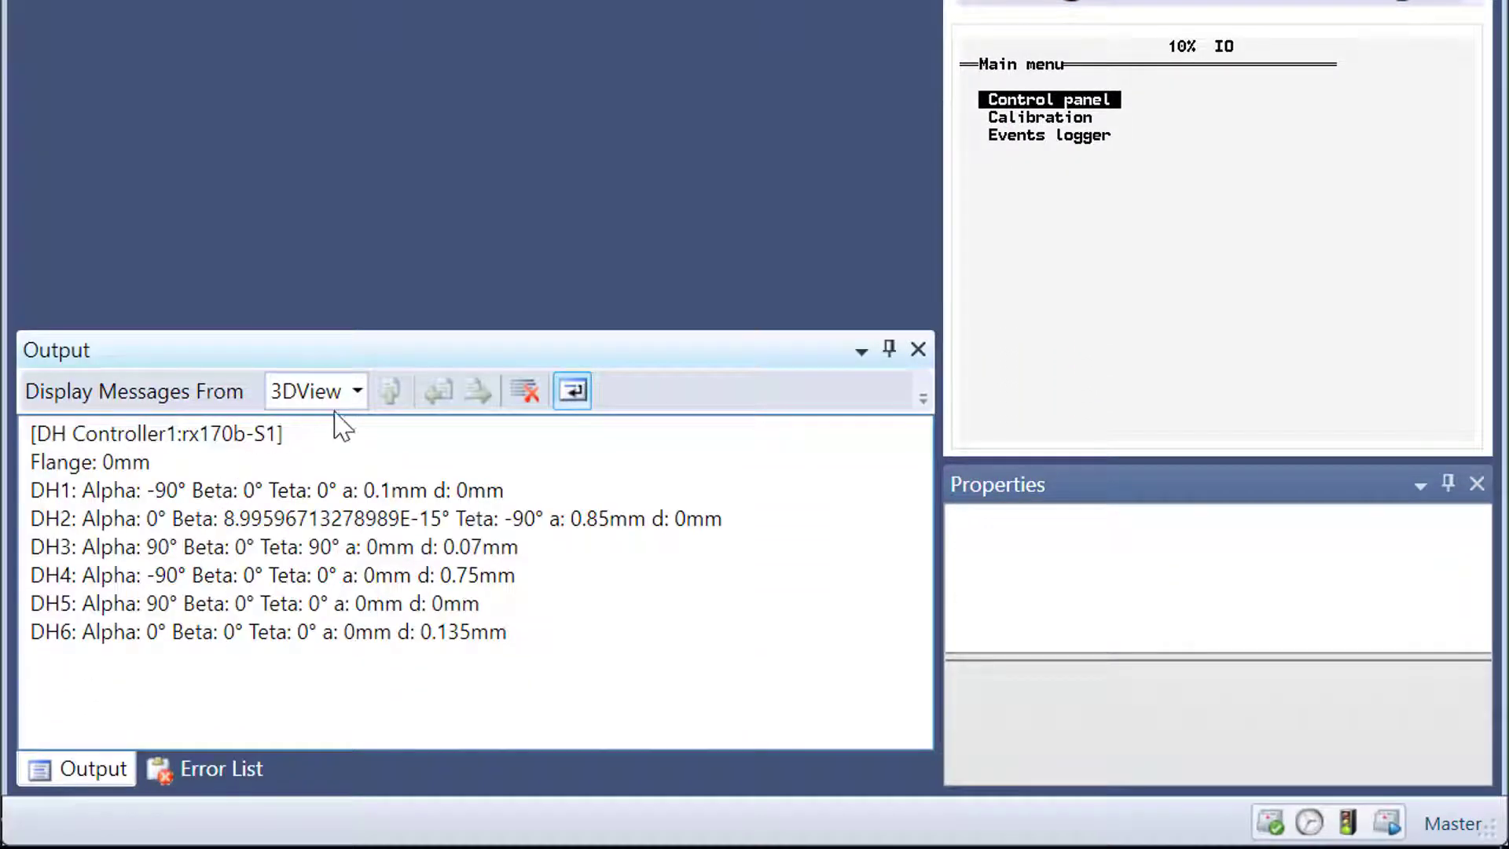
{"action": "left_click", "coordinate": [356, 390]}
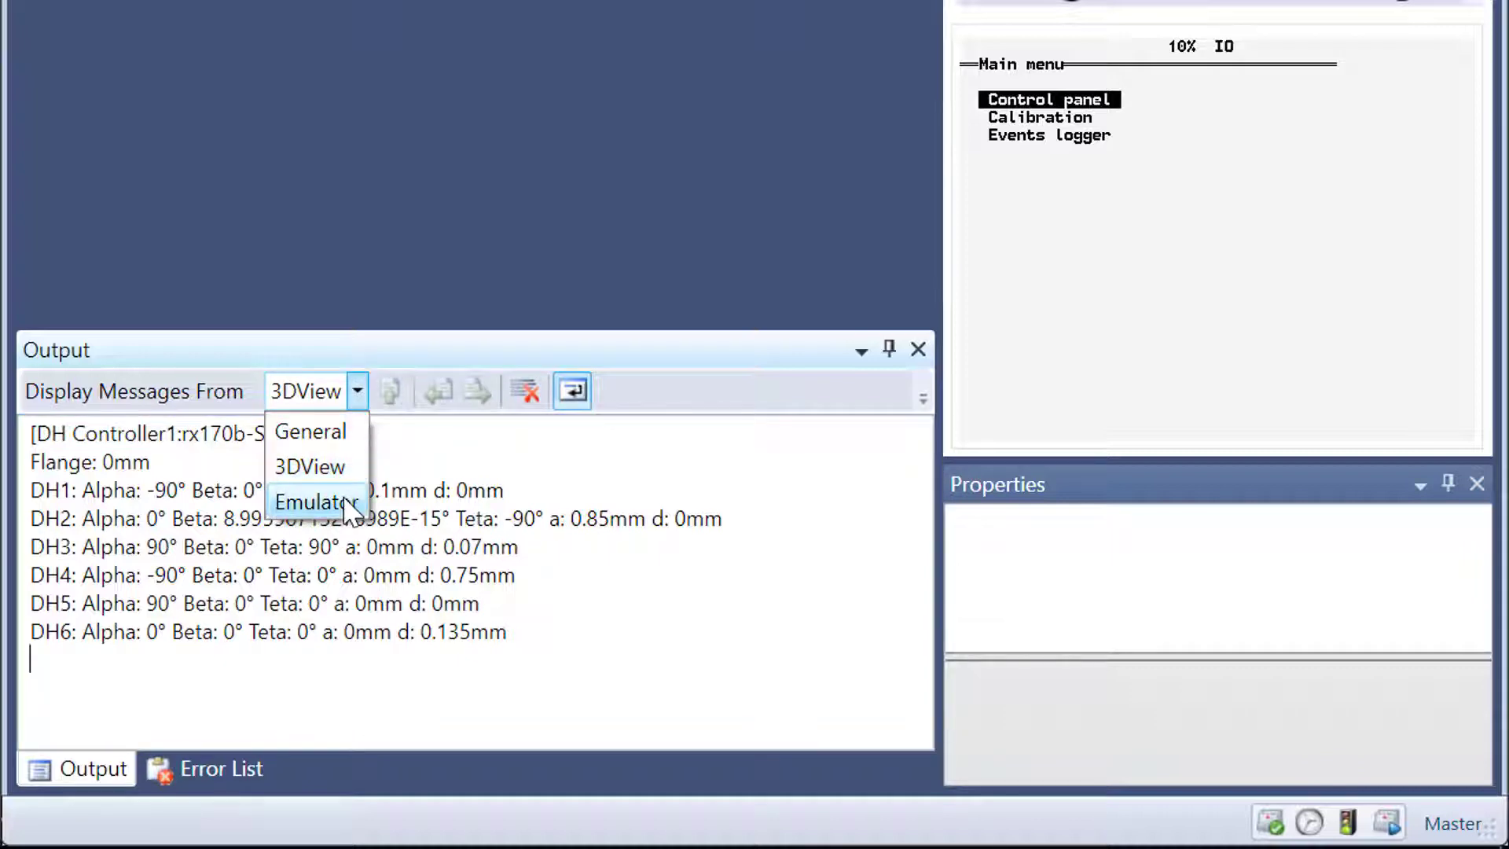
{"action": "left_click", "coordinate": [343, 511]}
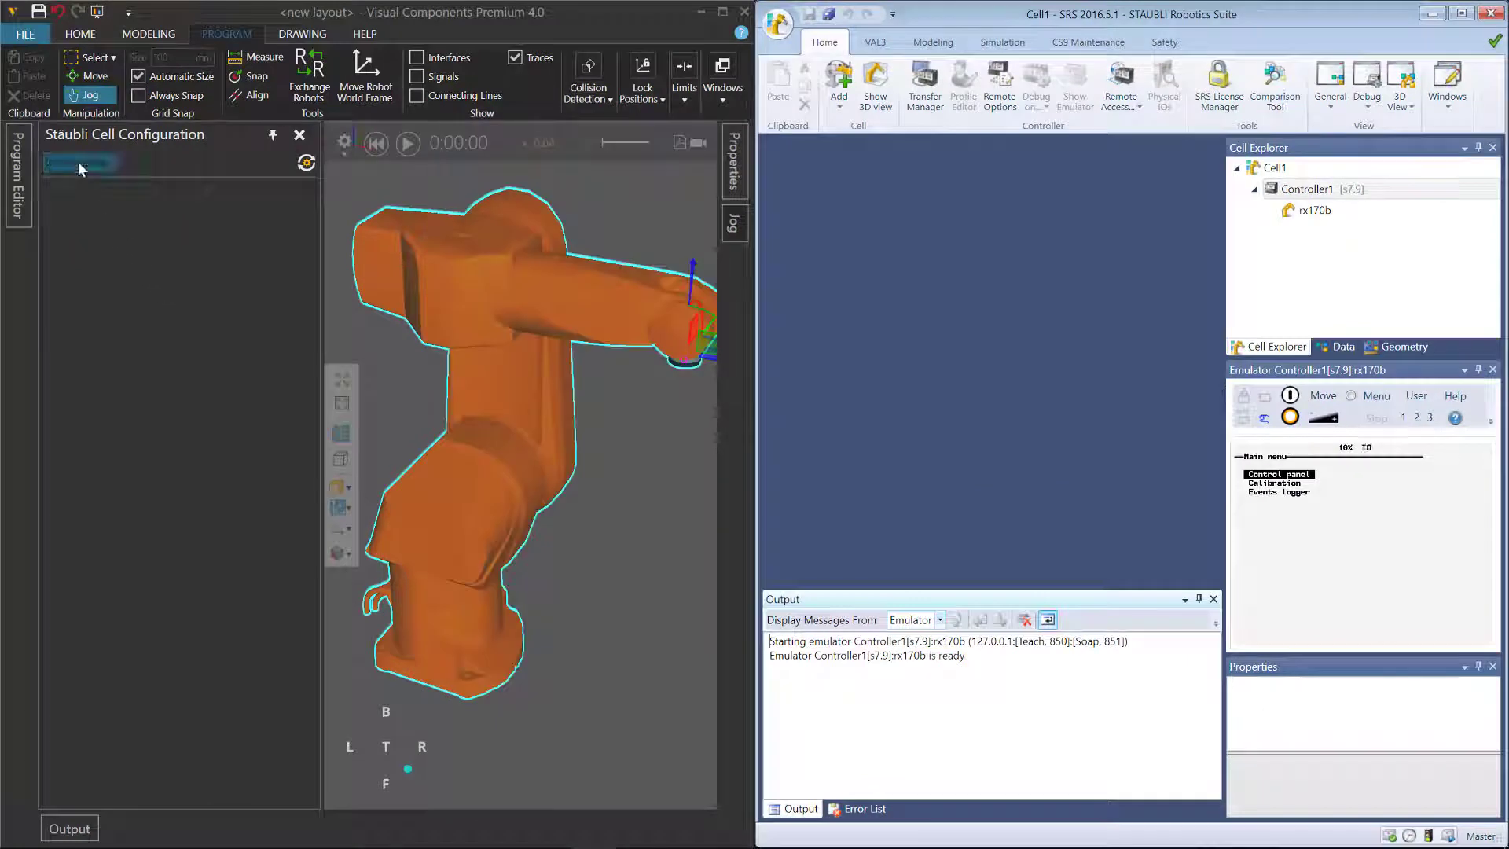
Switch to Visual Components, start adding an emulator and test the connection to host 127.0.0.1 on port 5653.
{"action": "left_click", "coordinate": [78, 162]}
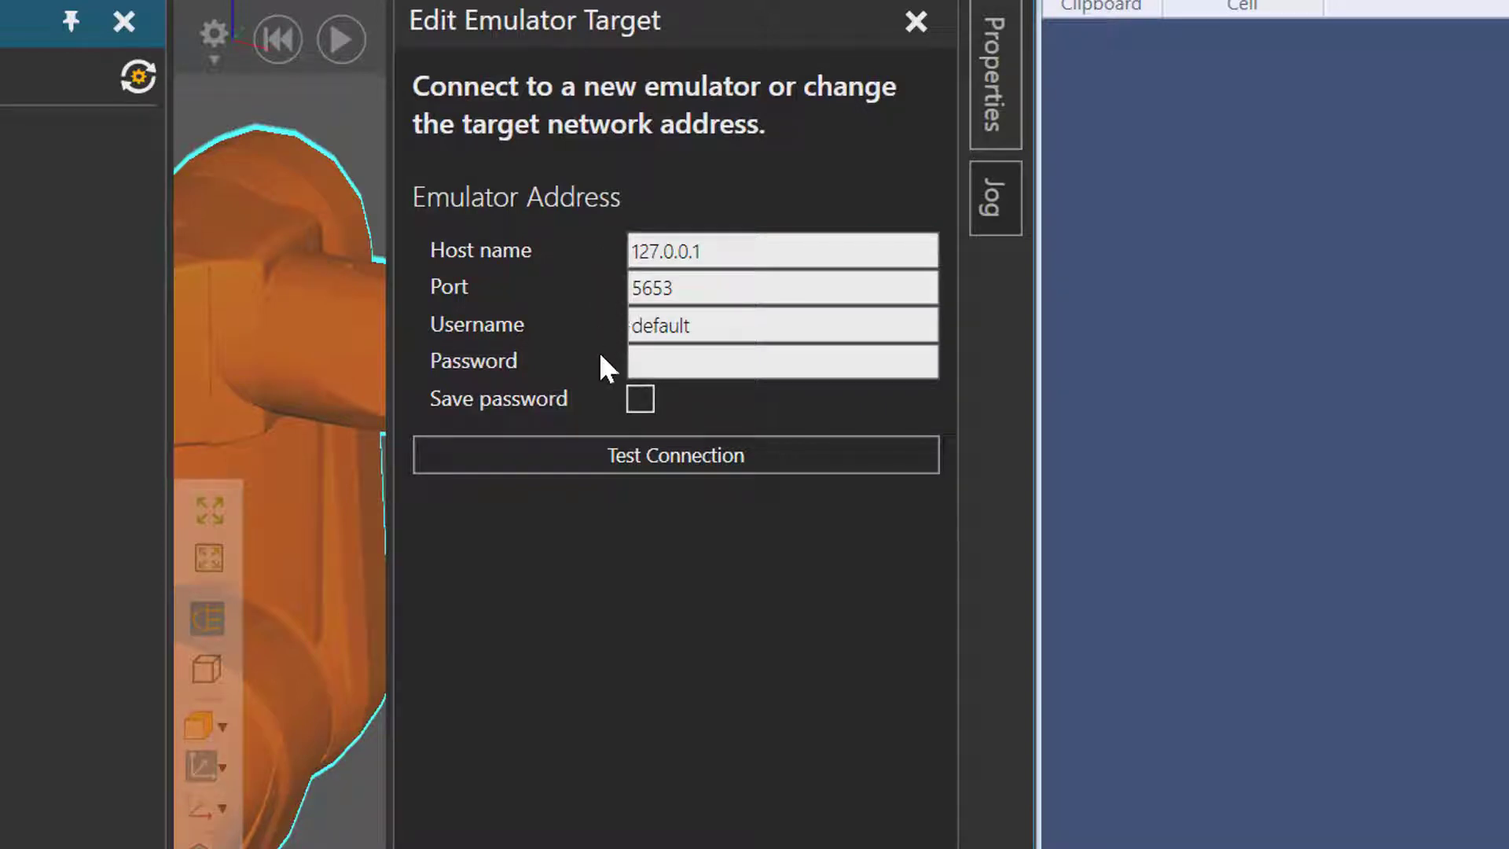
{"action": "left_click", "coordinate": [628, 456]}
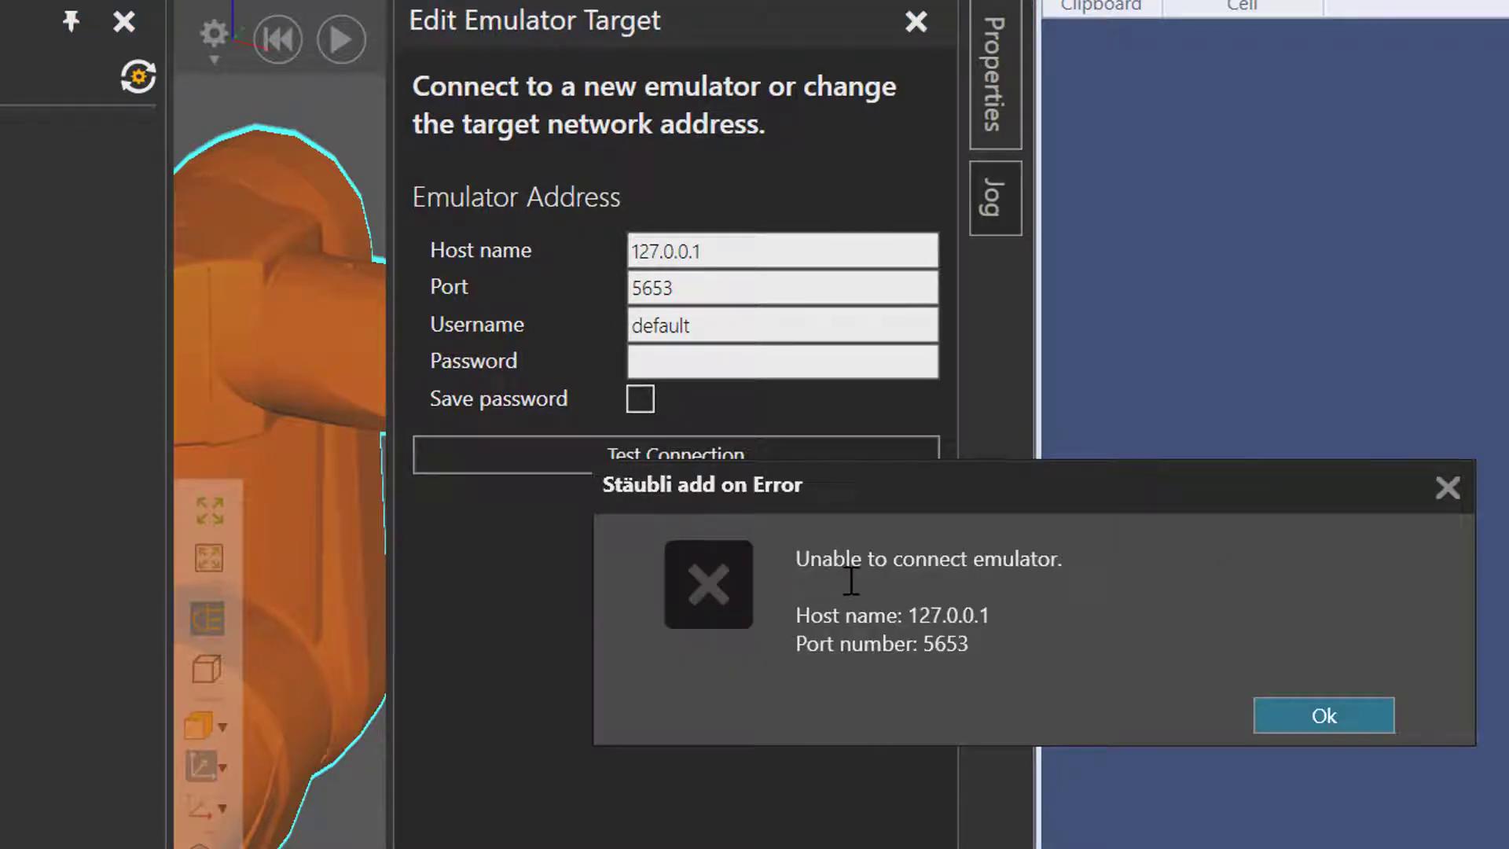
{"action": "left_click", "coordinate": [1303, 719]}
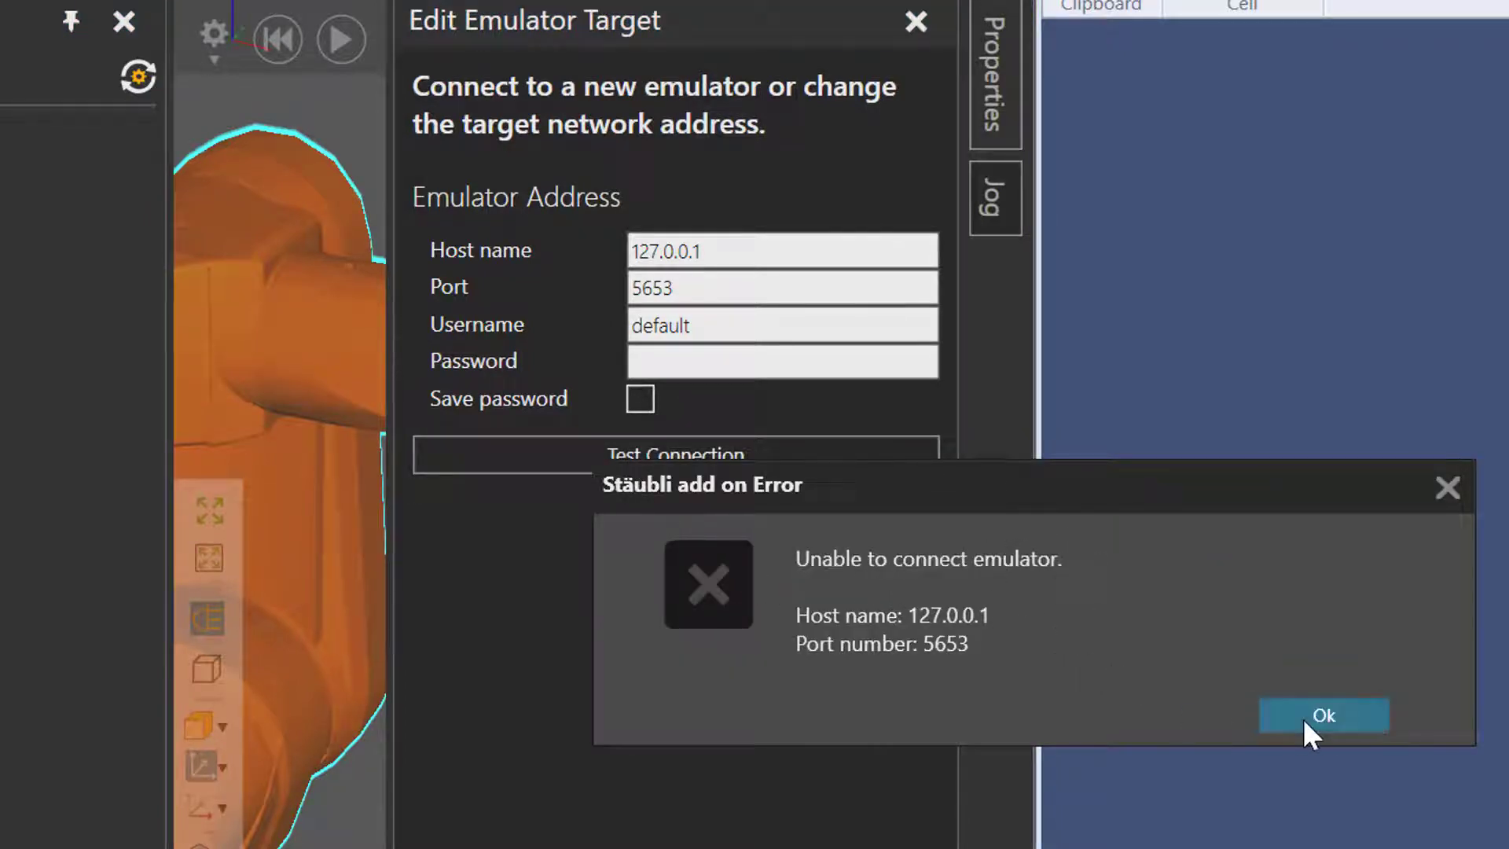
Set the emulator target's port to 851, test the connection and apply the target.
{"action": "double_click", "coordinate": [710, 286]}
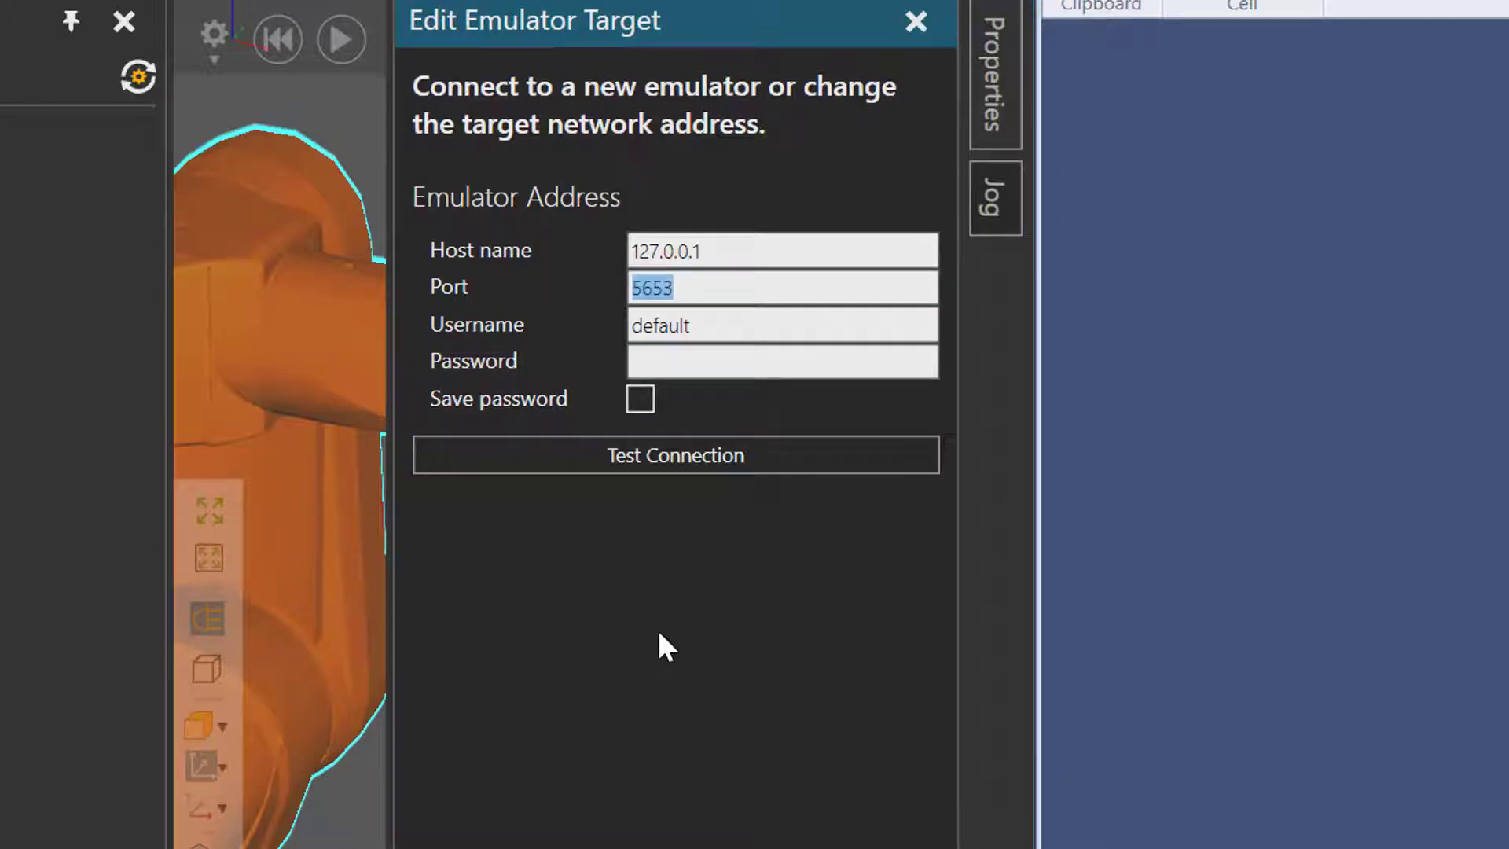
{"action": "type", "text": "851"}
{"action": "left_click", "coordinate": [750, 458]}
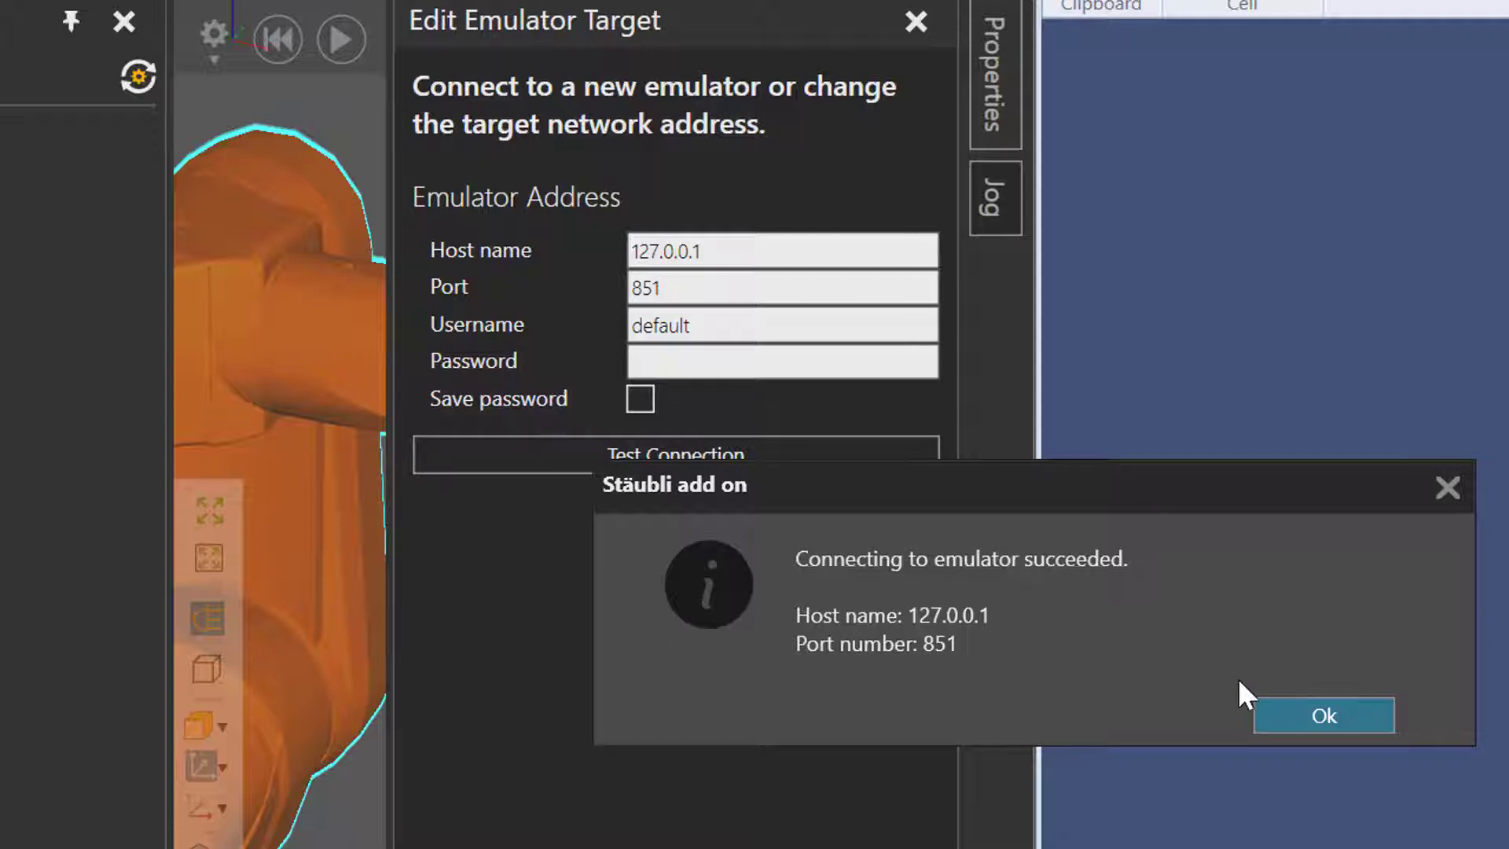
{"action": "left_click", "coordinate": [1279, 711]}
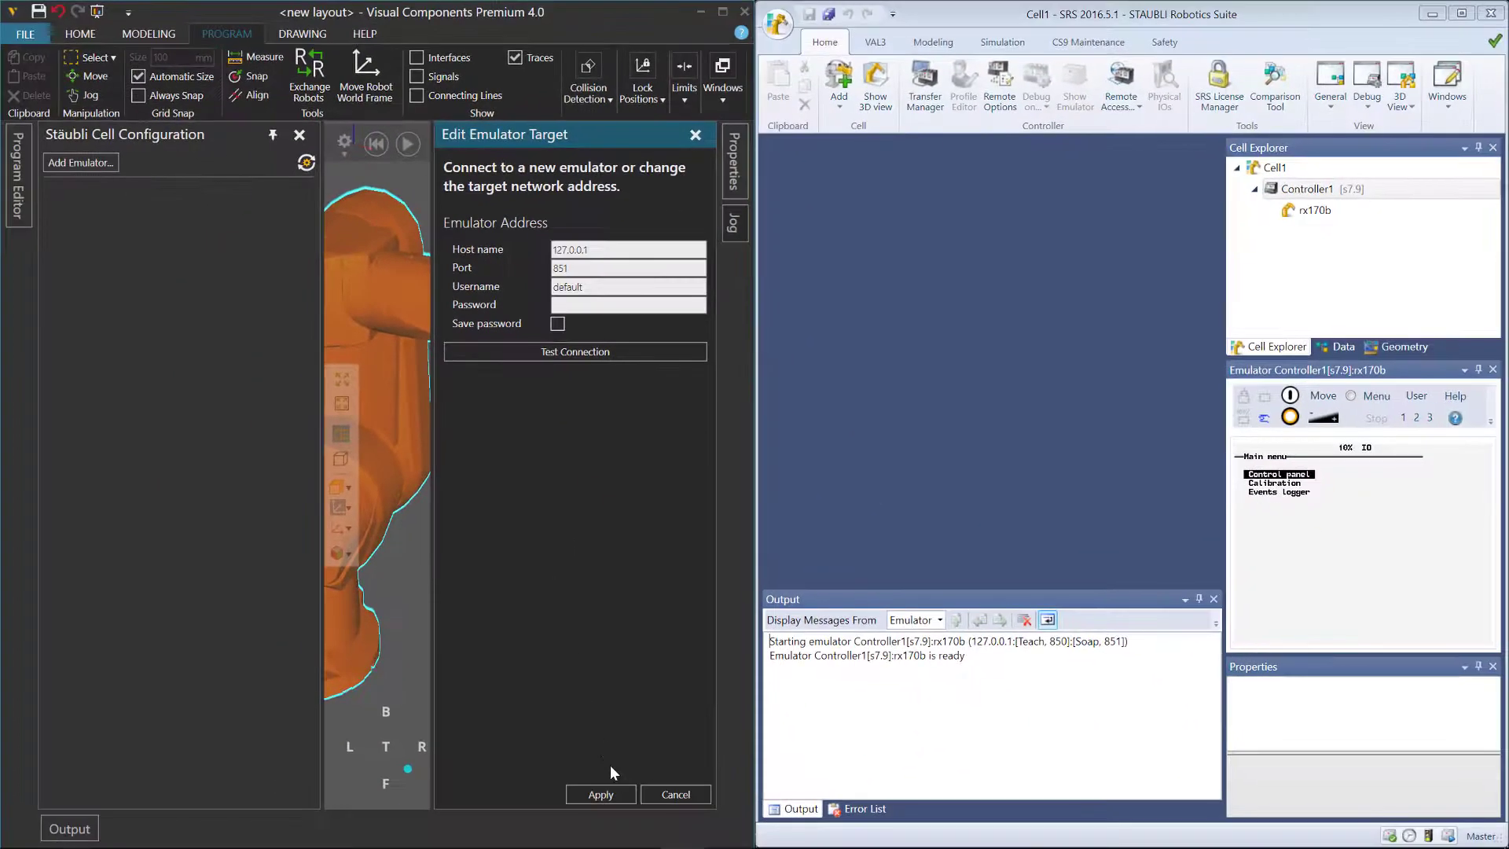
{"action": "left_click", "coordinate": [600, 794]}
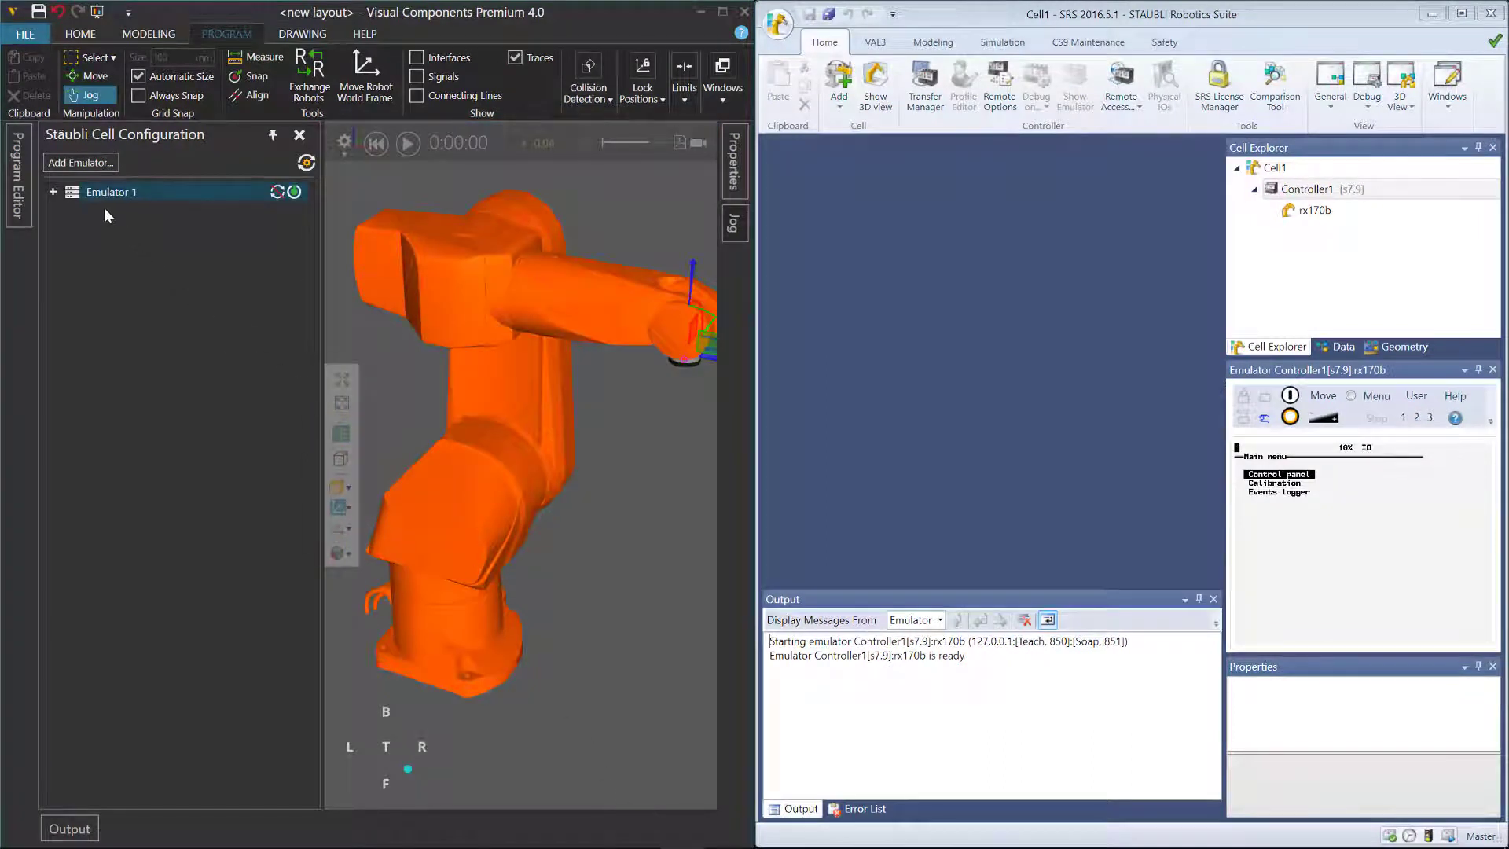
Expand Emulator 1 in the Stäubli Cell Configuration and show its properties.
{"action": "left_click", "coordinate": [53, 194]}
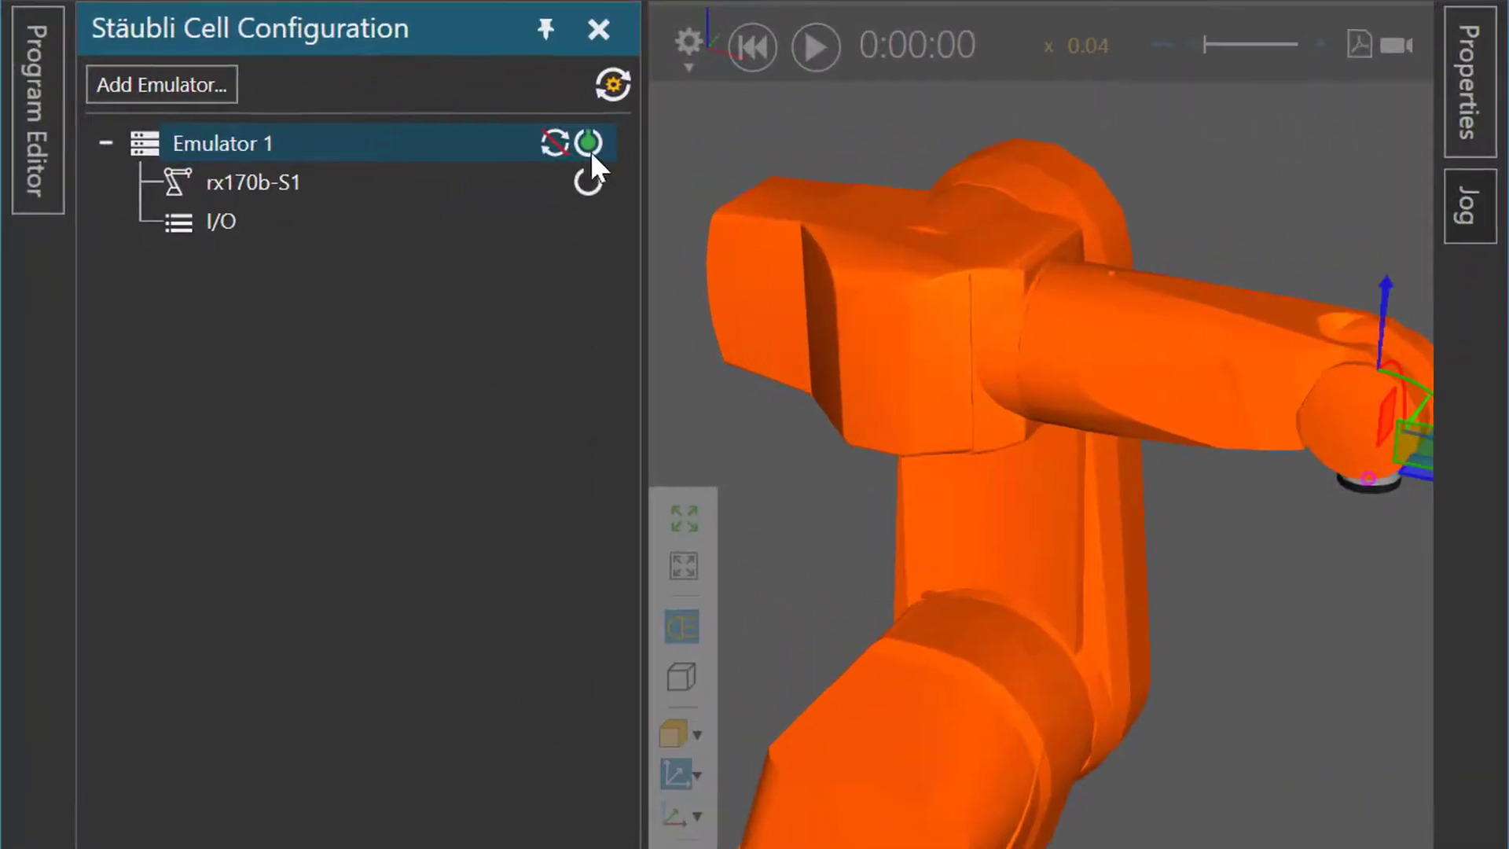
{"action": "left_click", "coordinate": [1467, 86]}
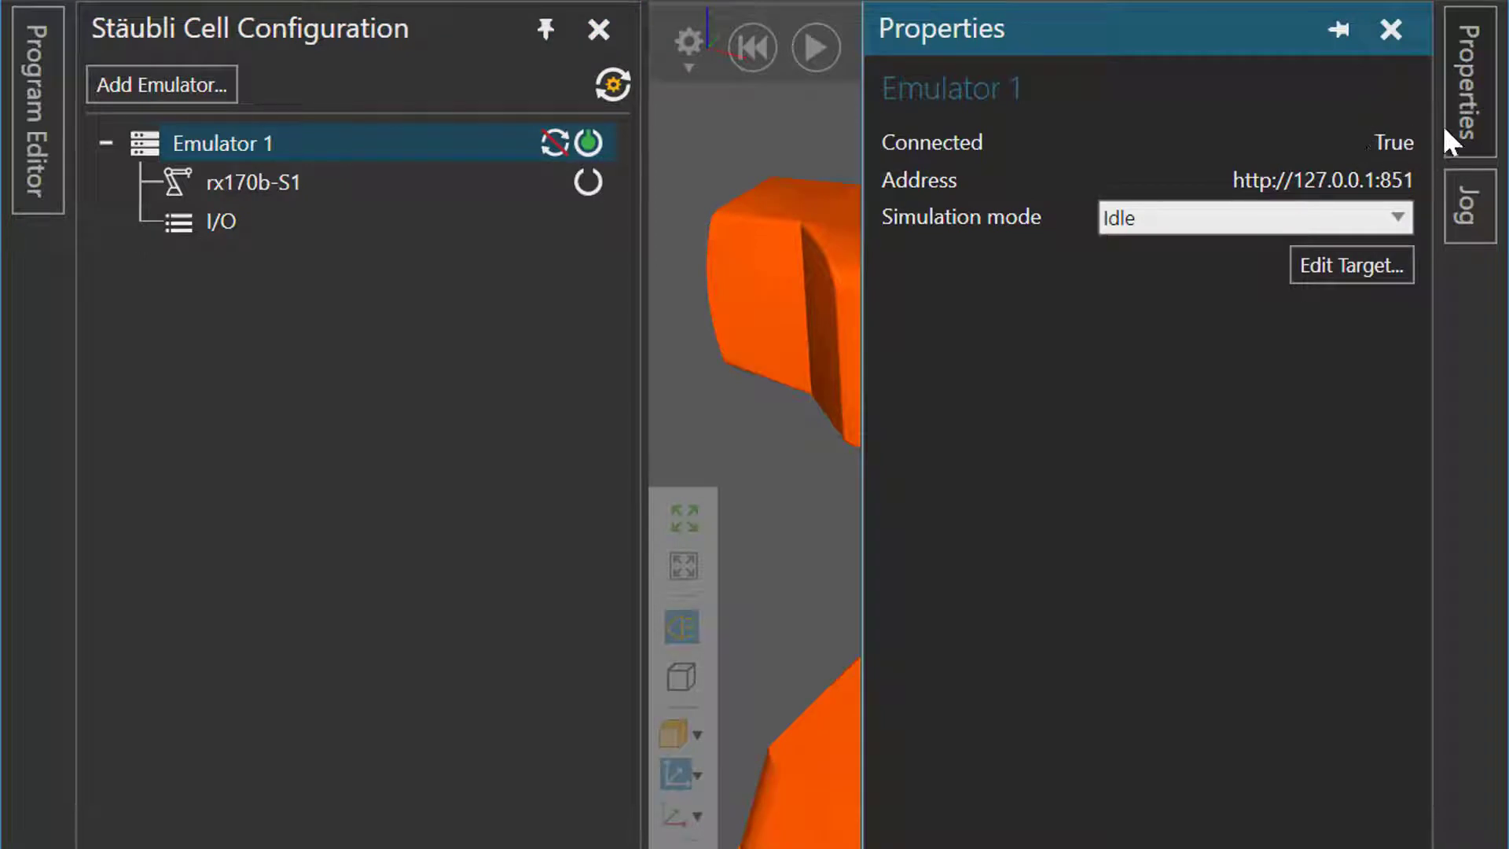
Disconnect Emulator 1, check its properties and reconnect it.
{"action": "left_click", "coordinate": [584, 142]}
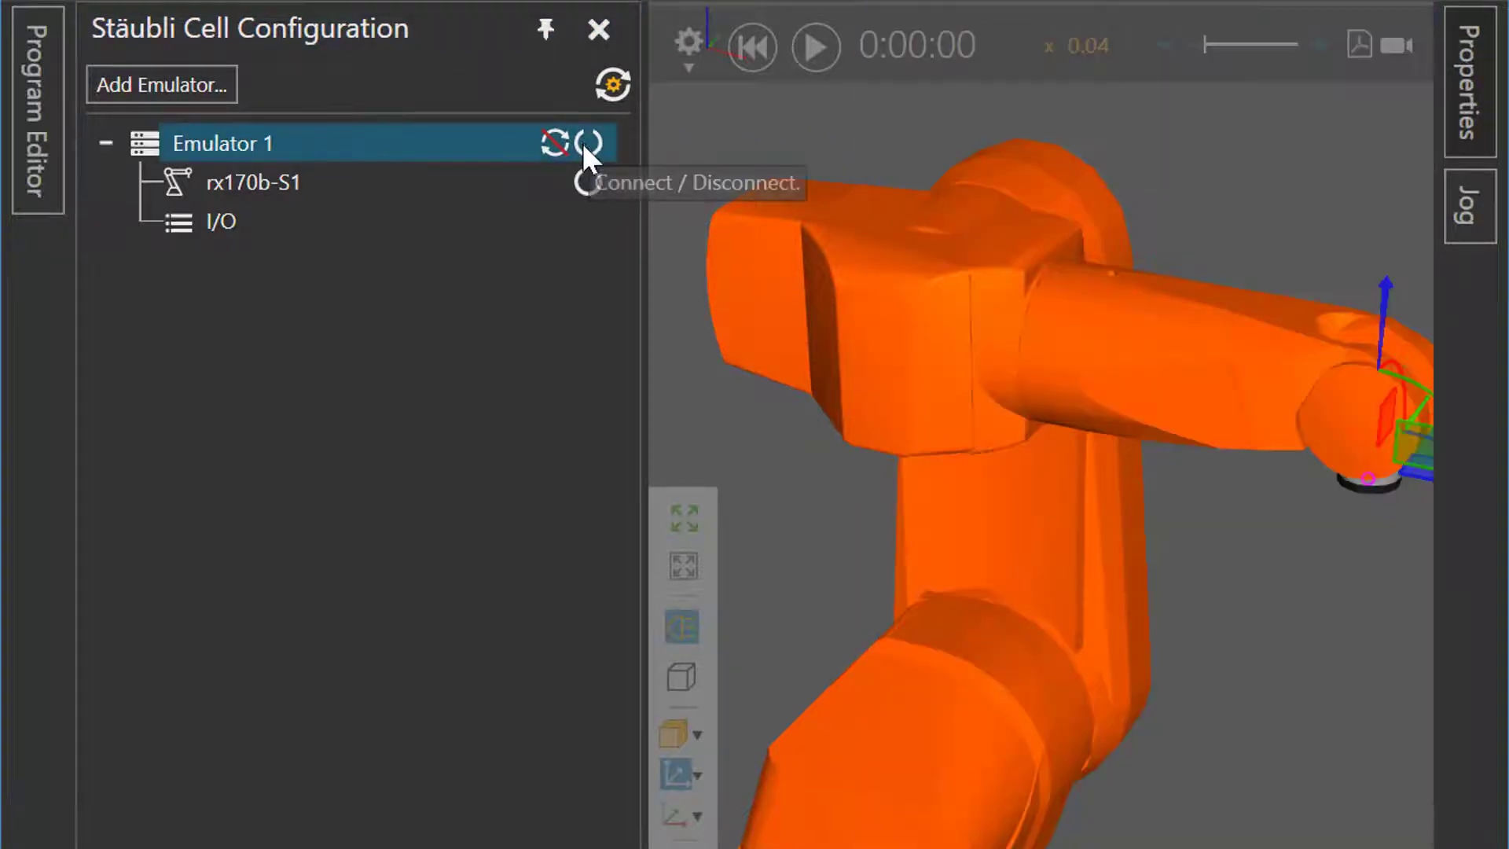
{"action": "left_click", "coordinate": [1469, 102]}
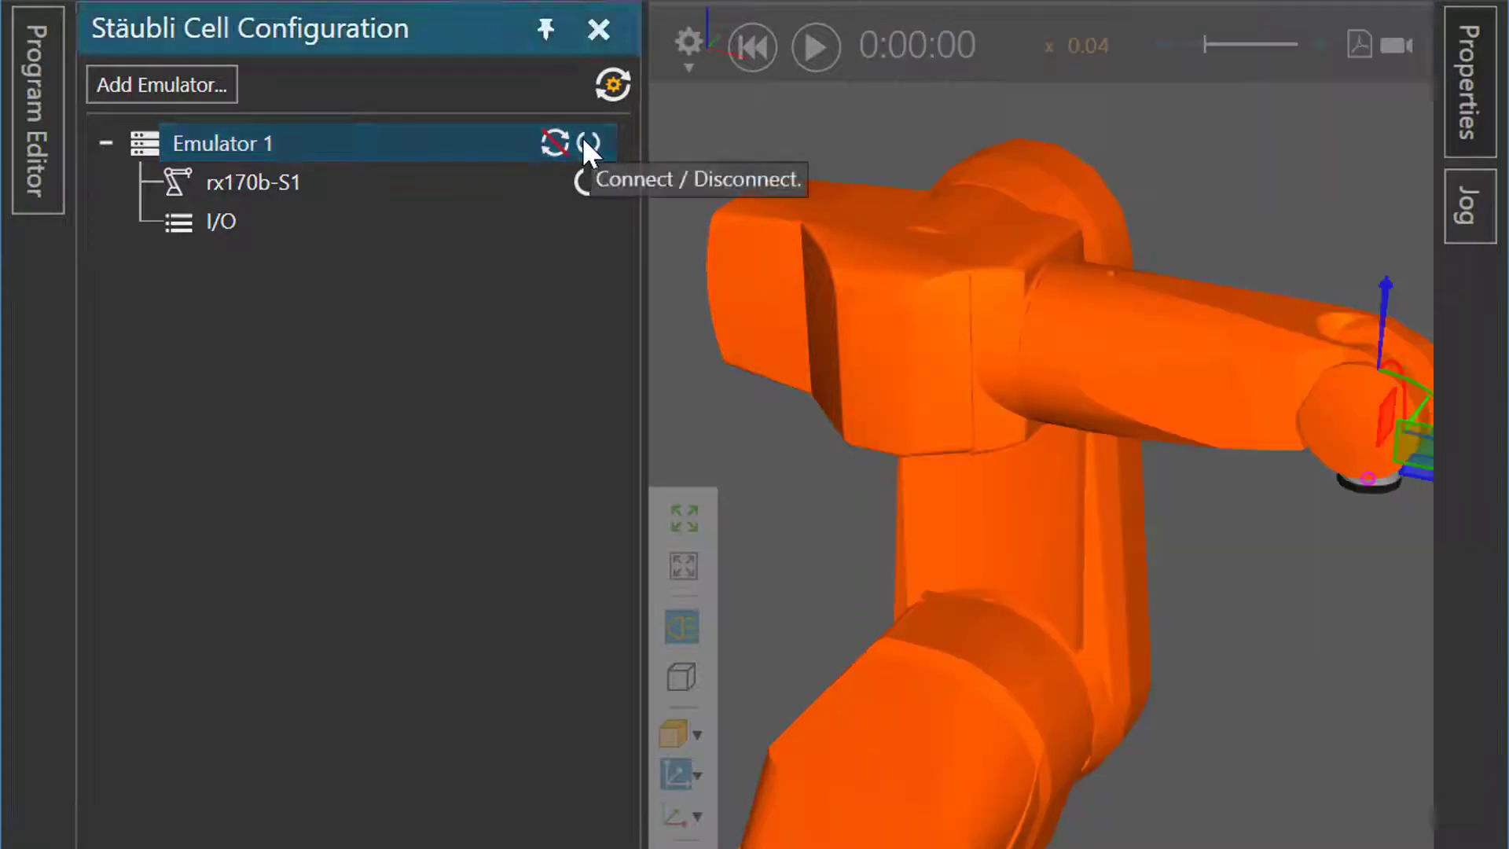
{"action": "left_click", "coordinate": [585, 140]}
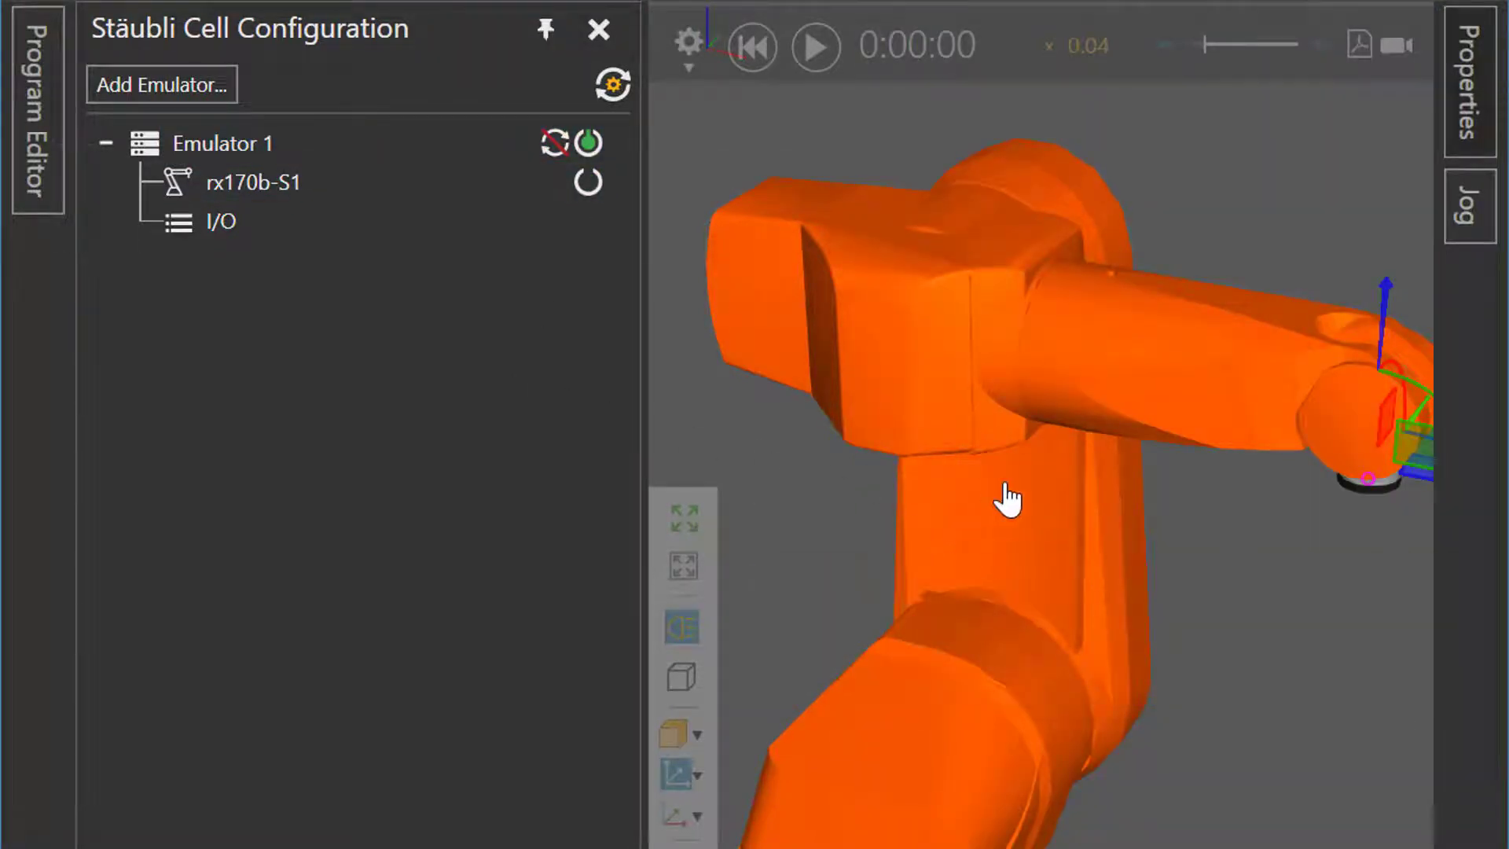
Change the connected robot of rx170b-S1 to the RX170 robot in the 3D world and apply the mapping.
{"action": "left_click", "coordinate": [271, 182]}
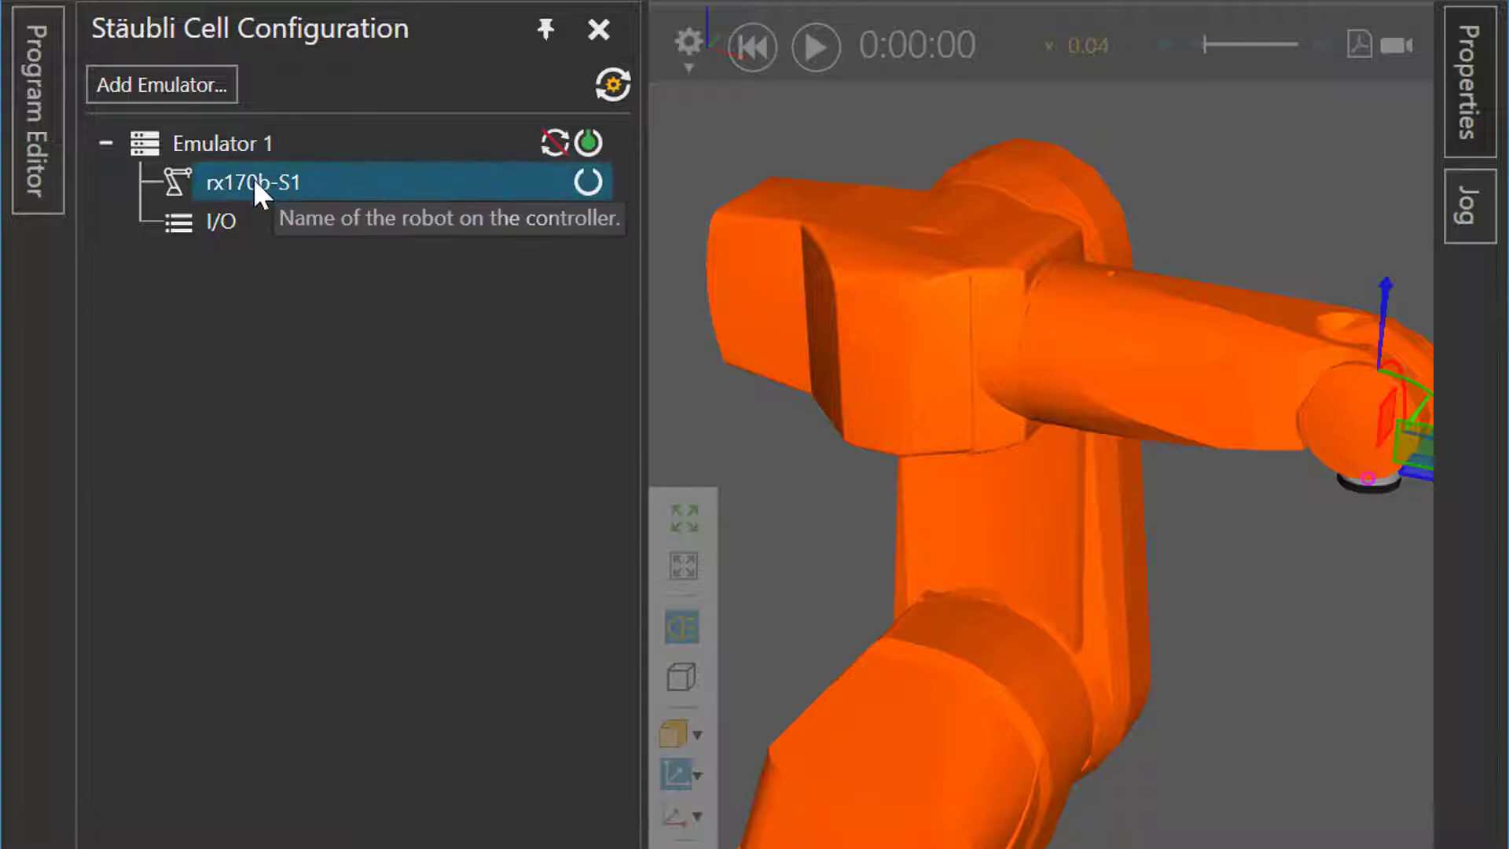
{"action": "right_click", "coordinate": [253, 180]}
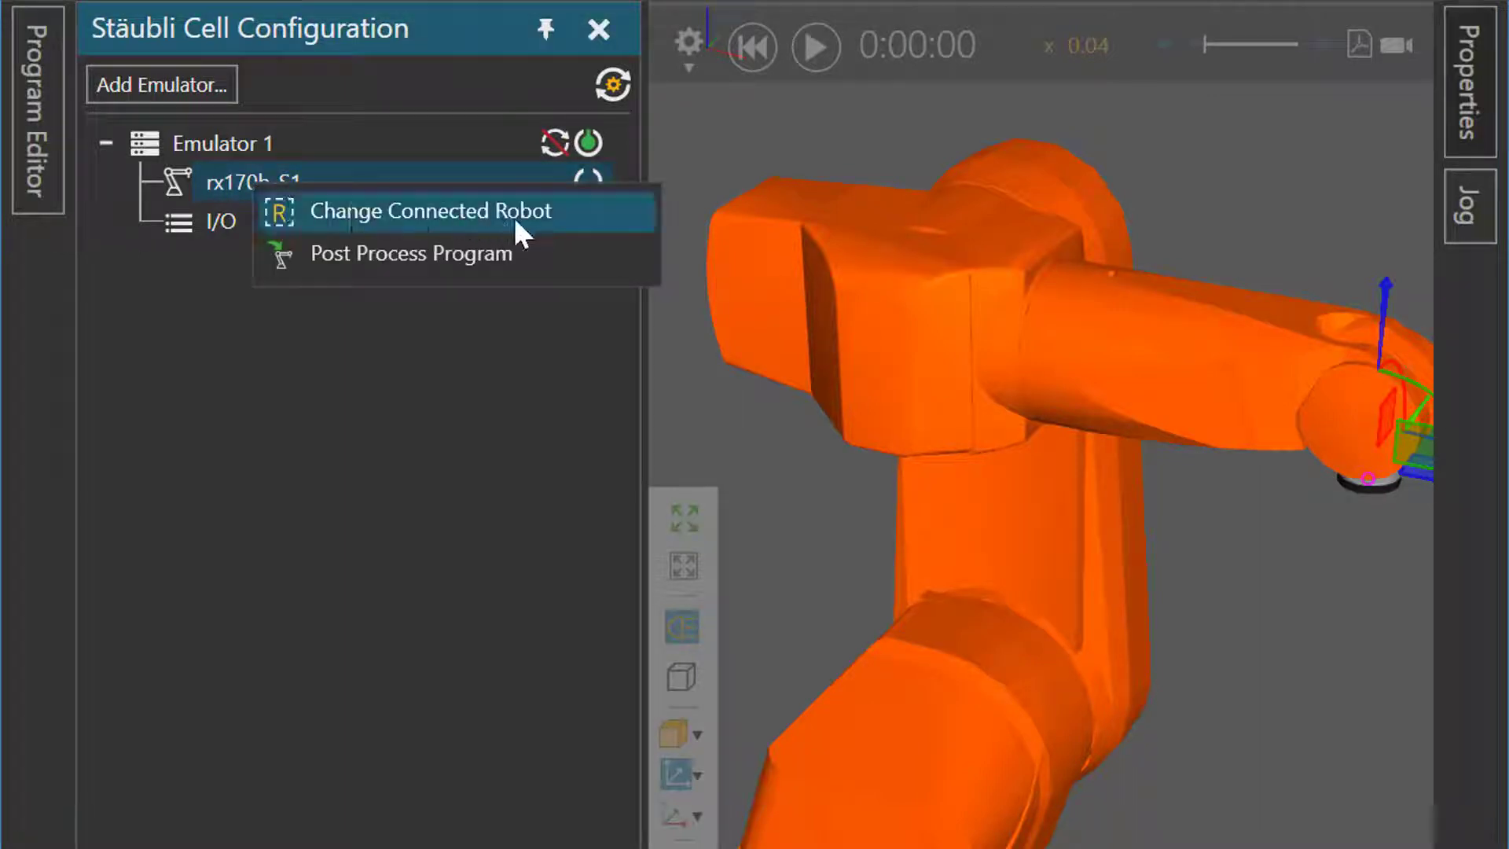
{"action": "left_click", "coordinate": [579, 214]}
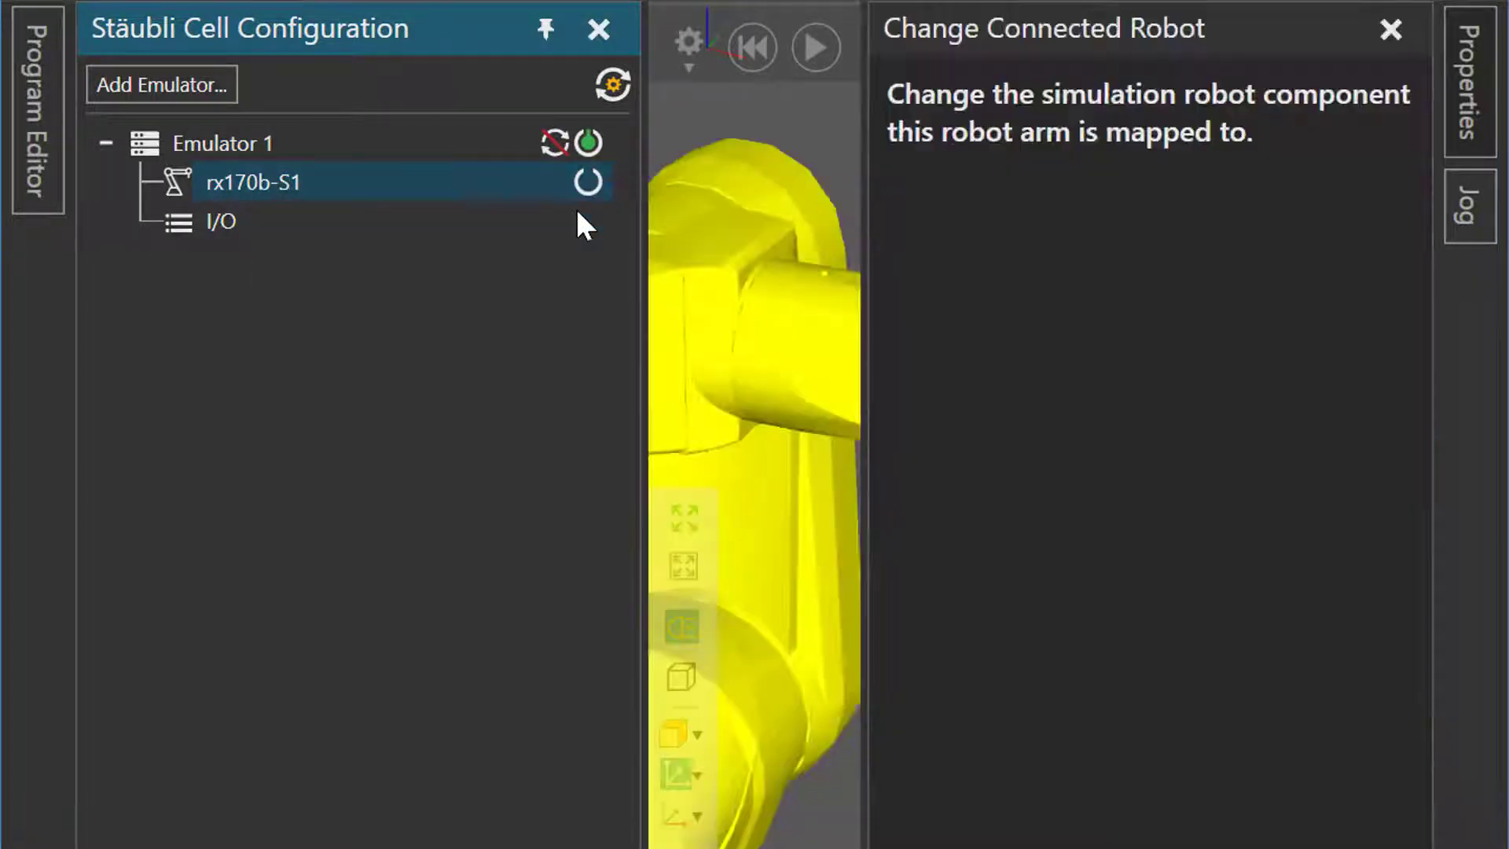
{"action": "left_click", "coordinate": [543, 28]}
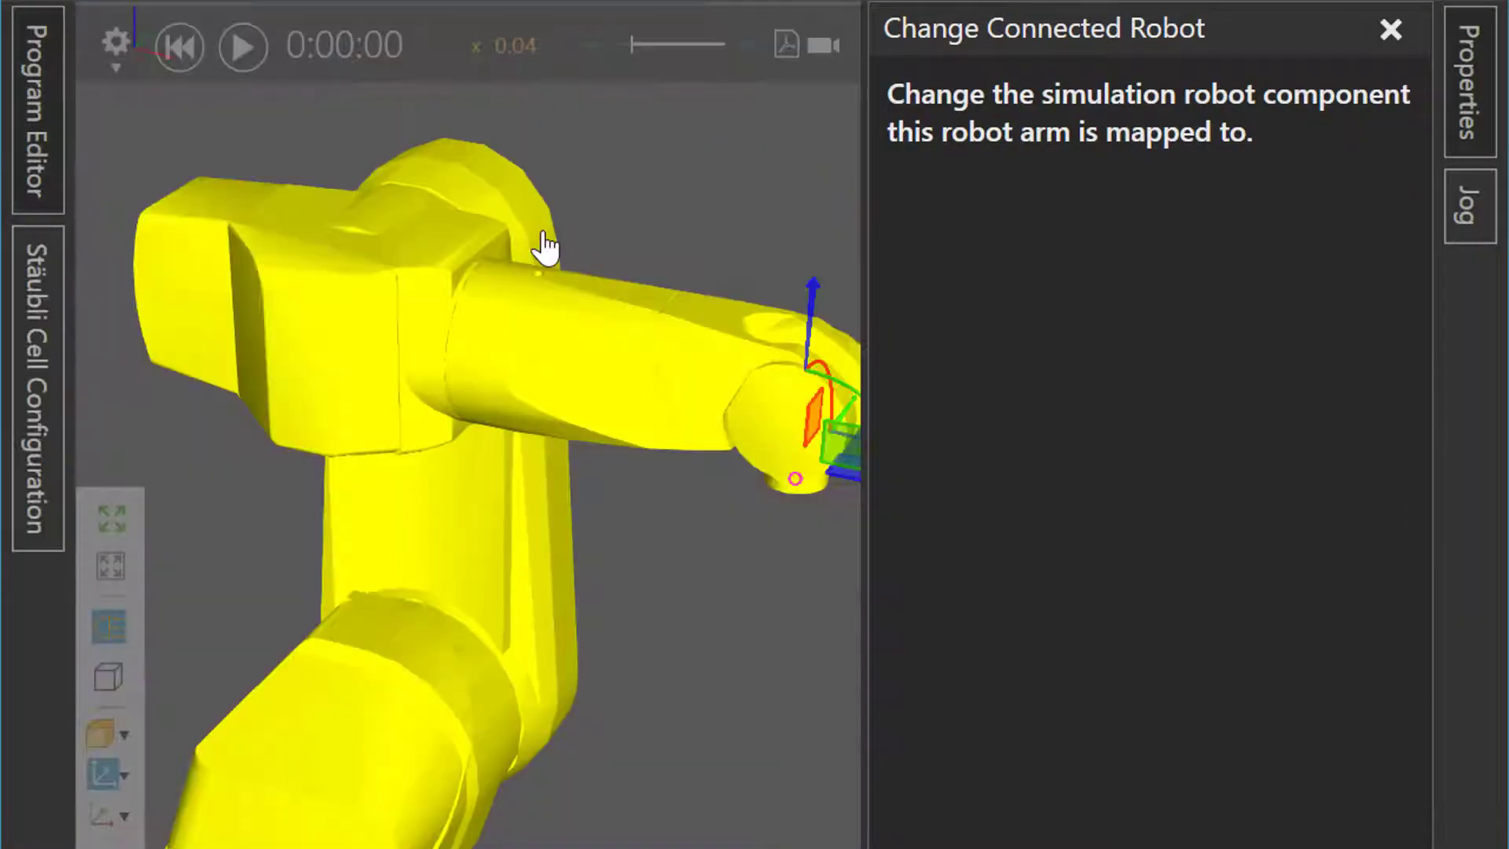
{"action": "scroll", "coordinate": [676, 691], "scroll_direction": "down", "scroll_amount": 3}
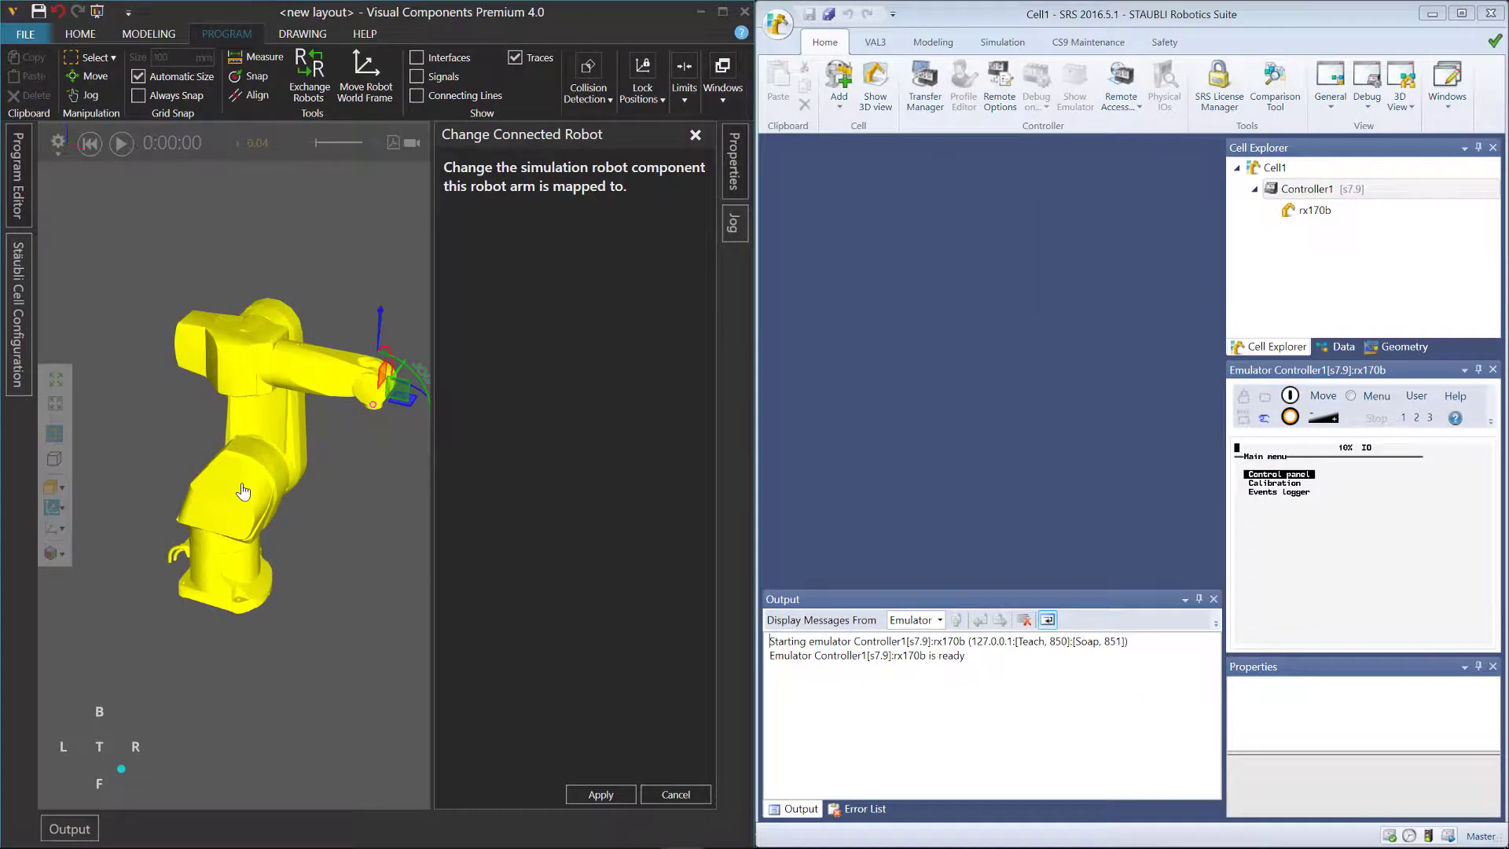
{"action": "left_click", "coordinate": [266, 519]}
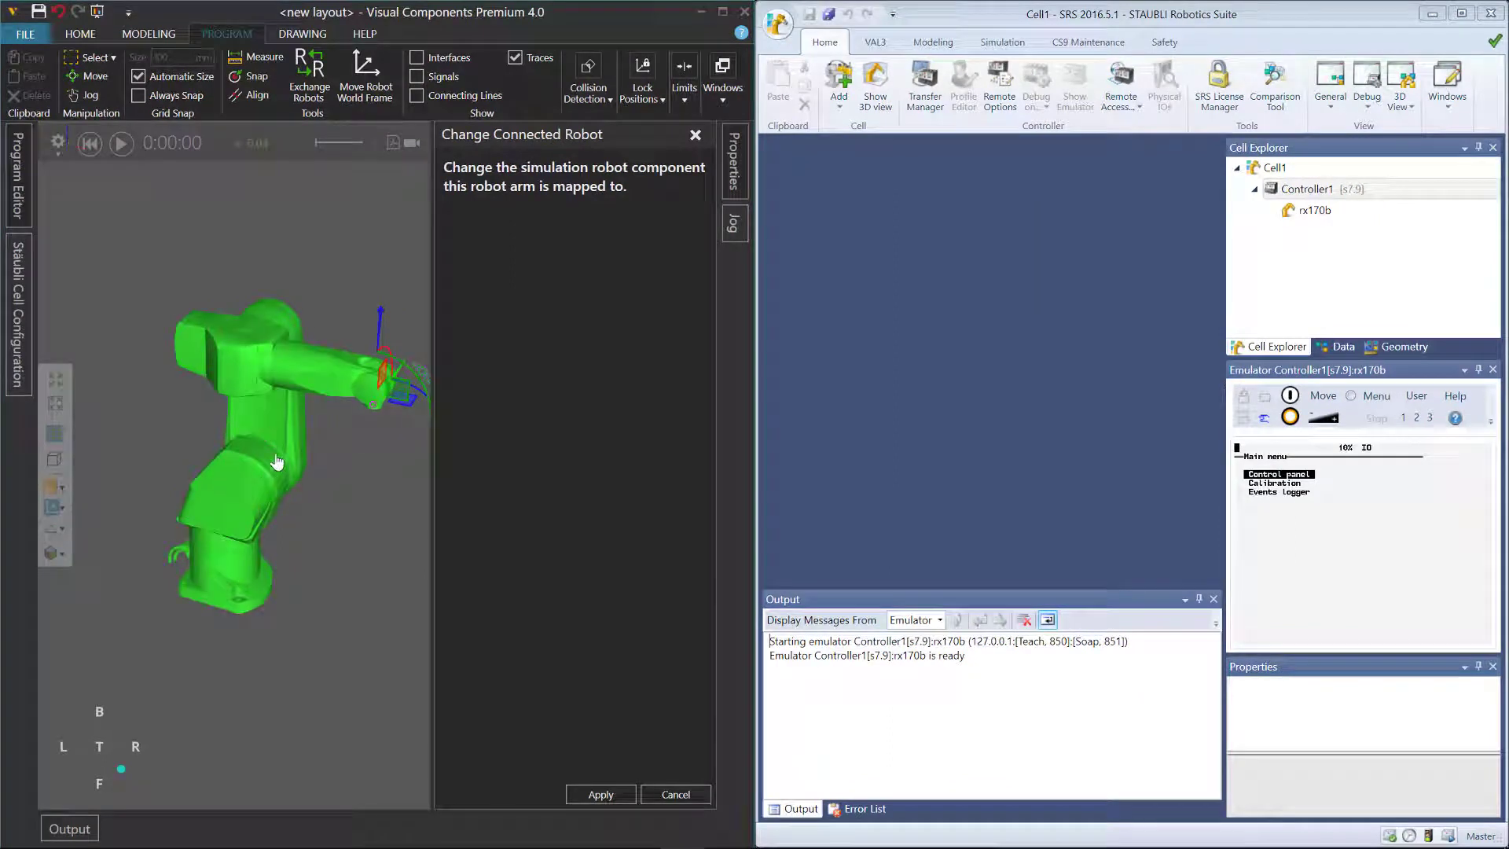
{"action": "left_click", "coordinate": [620, 790]}
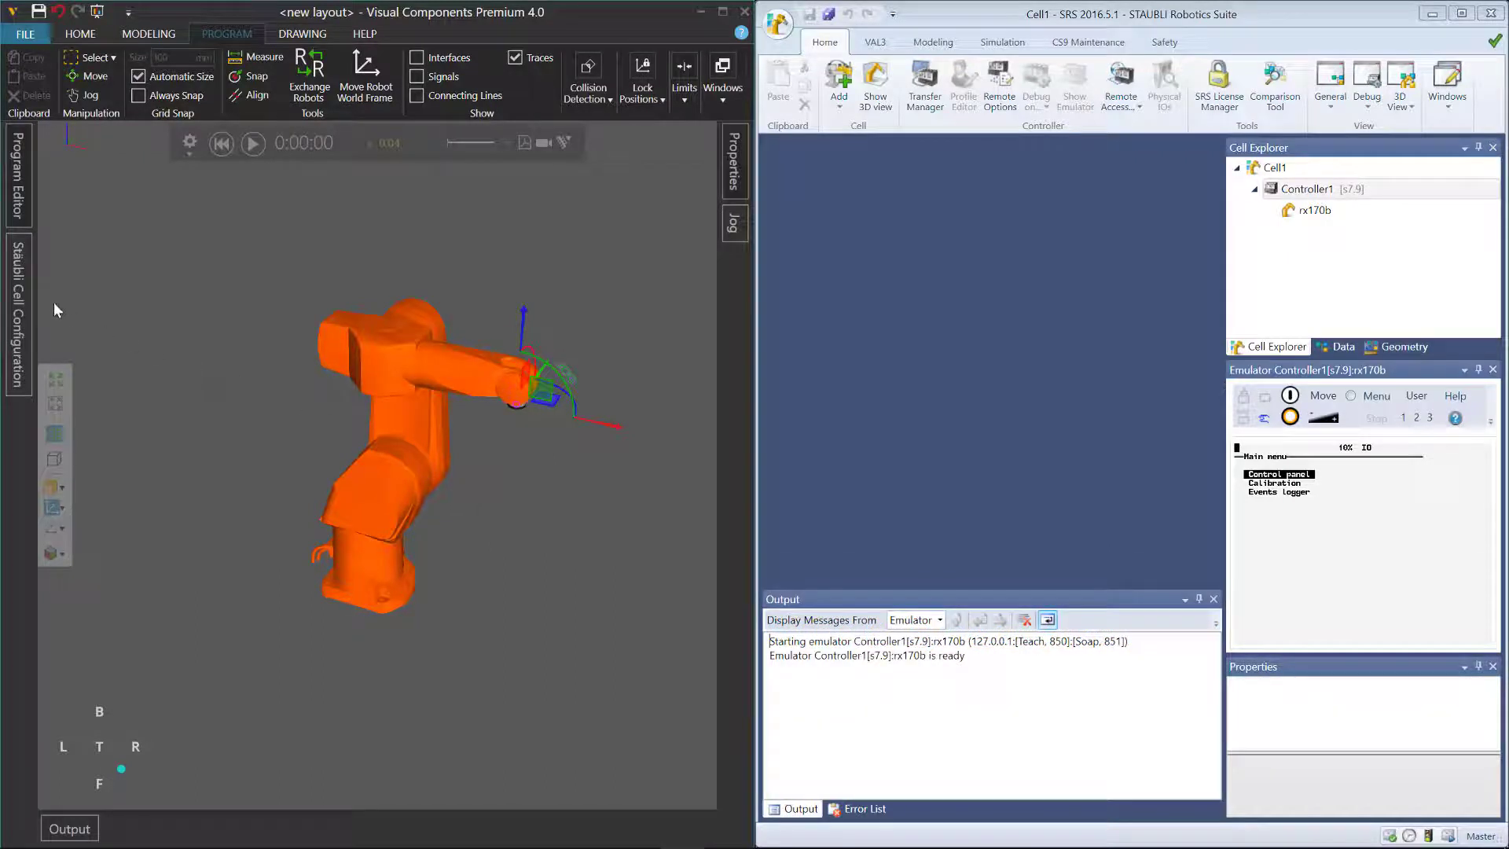
Reopen the Stäubli Cell Configuration, select Emulator 1 and show its properties.
{"action": "left_click", "coordinate": [21, 286]}
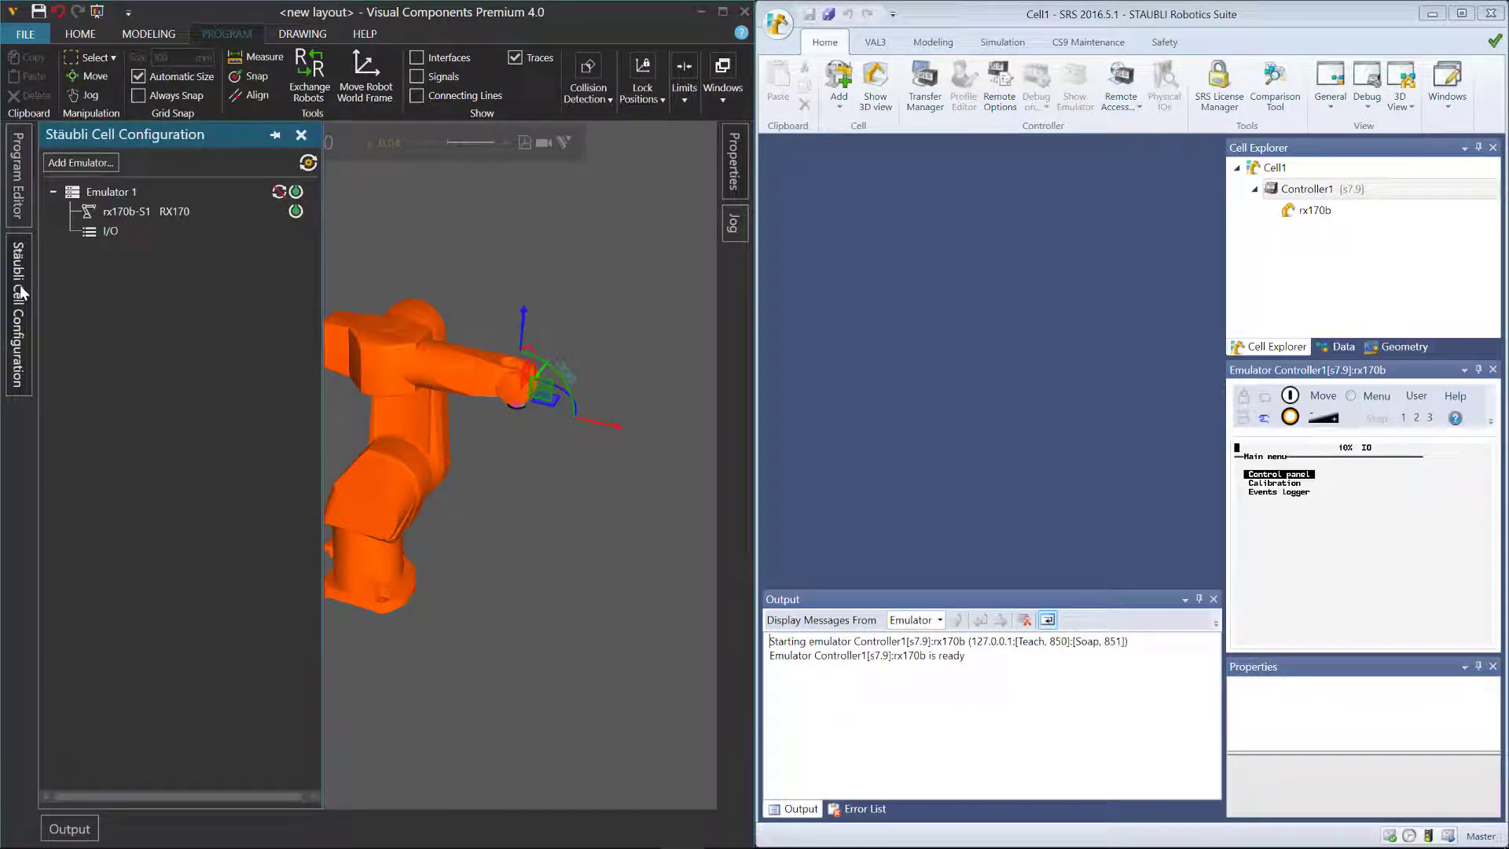
{"action": "left_click", "coordinate": [137, 194]}
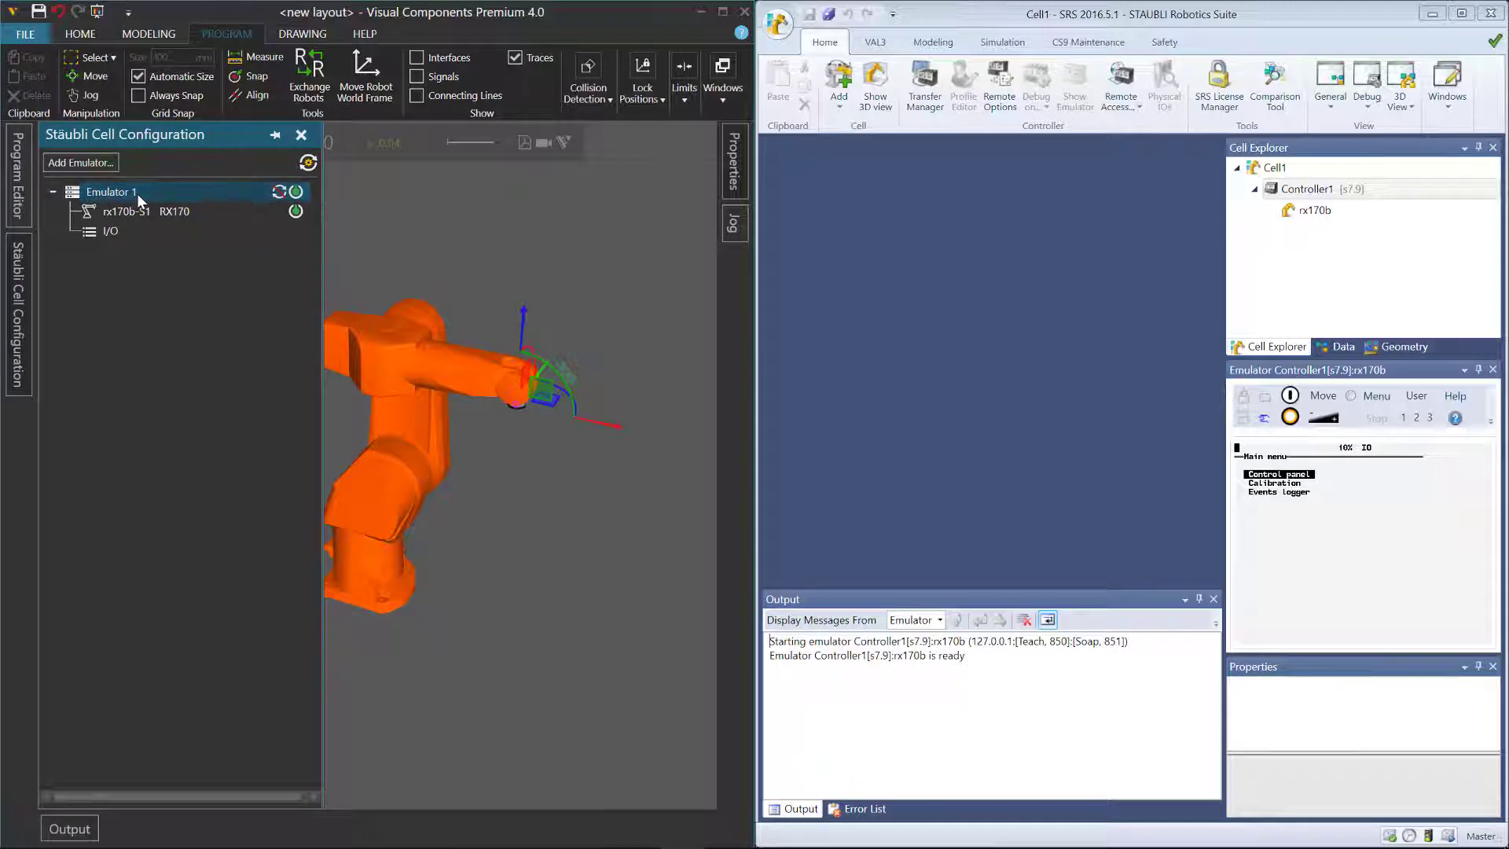
{"action": "left_click", "coordinate": [731, 165]}
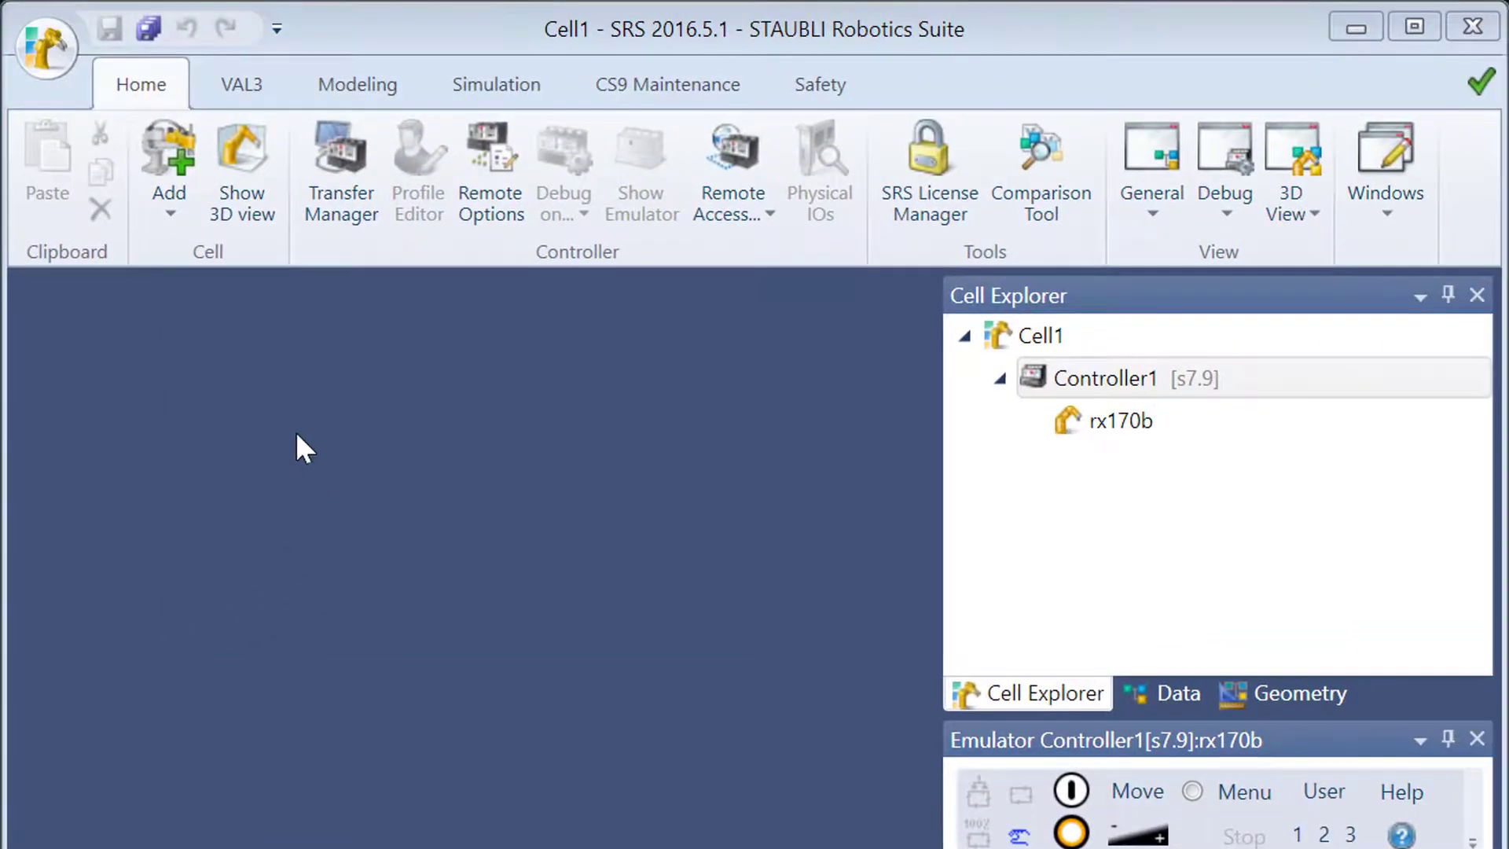
Switch to Stäubli Robotics Suite and show the 3D view of the cell with the whole rx170b arm.
{"action": "left_click", "coordinate": [250, 161]}
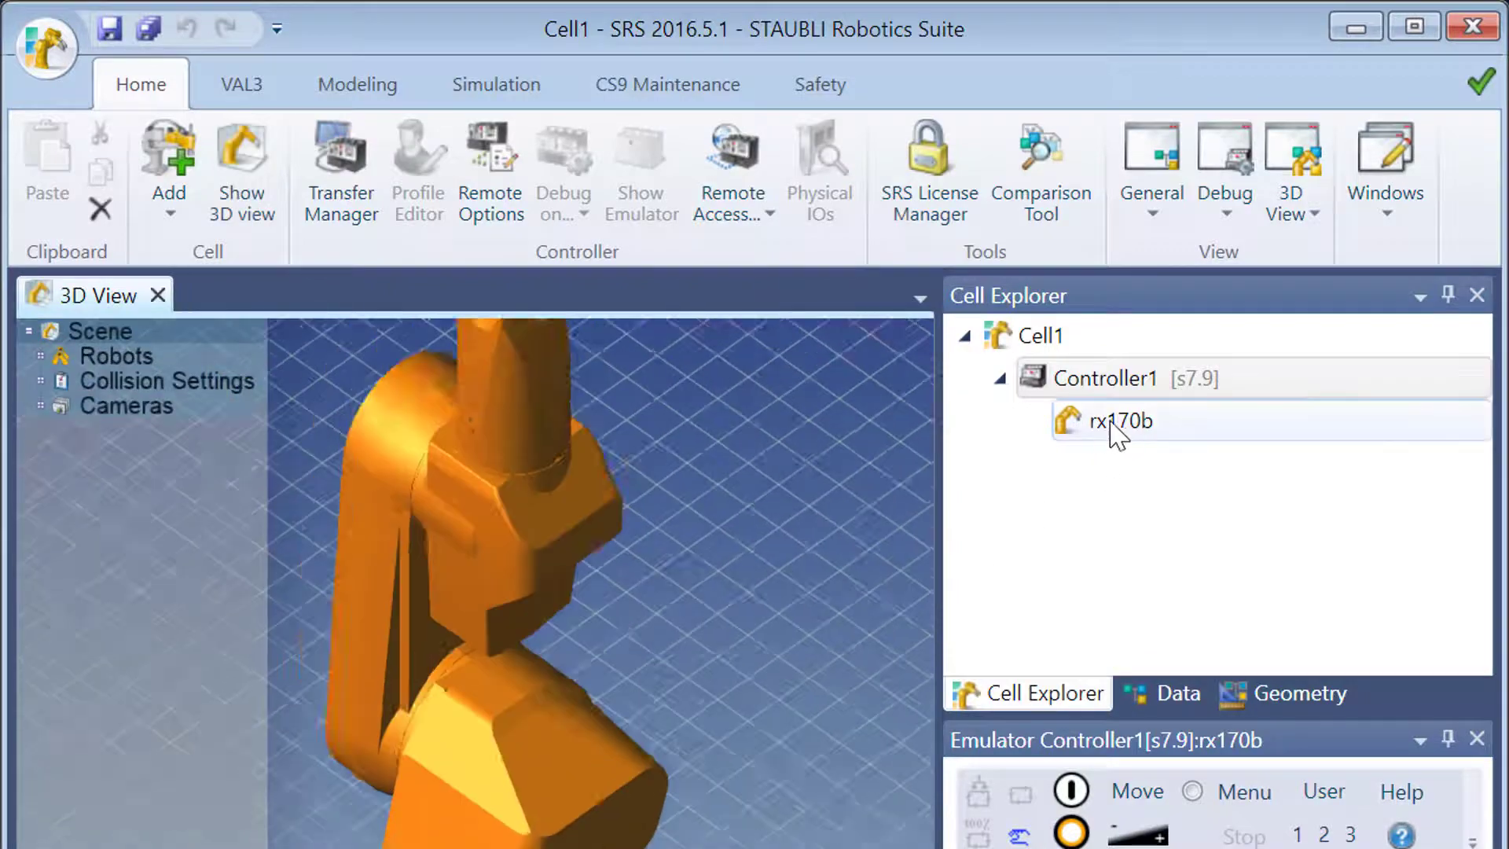
{"action": "scroll", "coordinate": [718, 619], "scroll_direction": "up", "scroll_amount": 3}
{"action": "scroll", "coordinate": [718, 620], "scroll_direction": "down", "scroll_amount": 2}
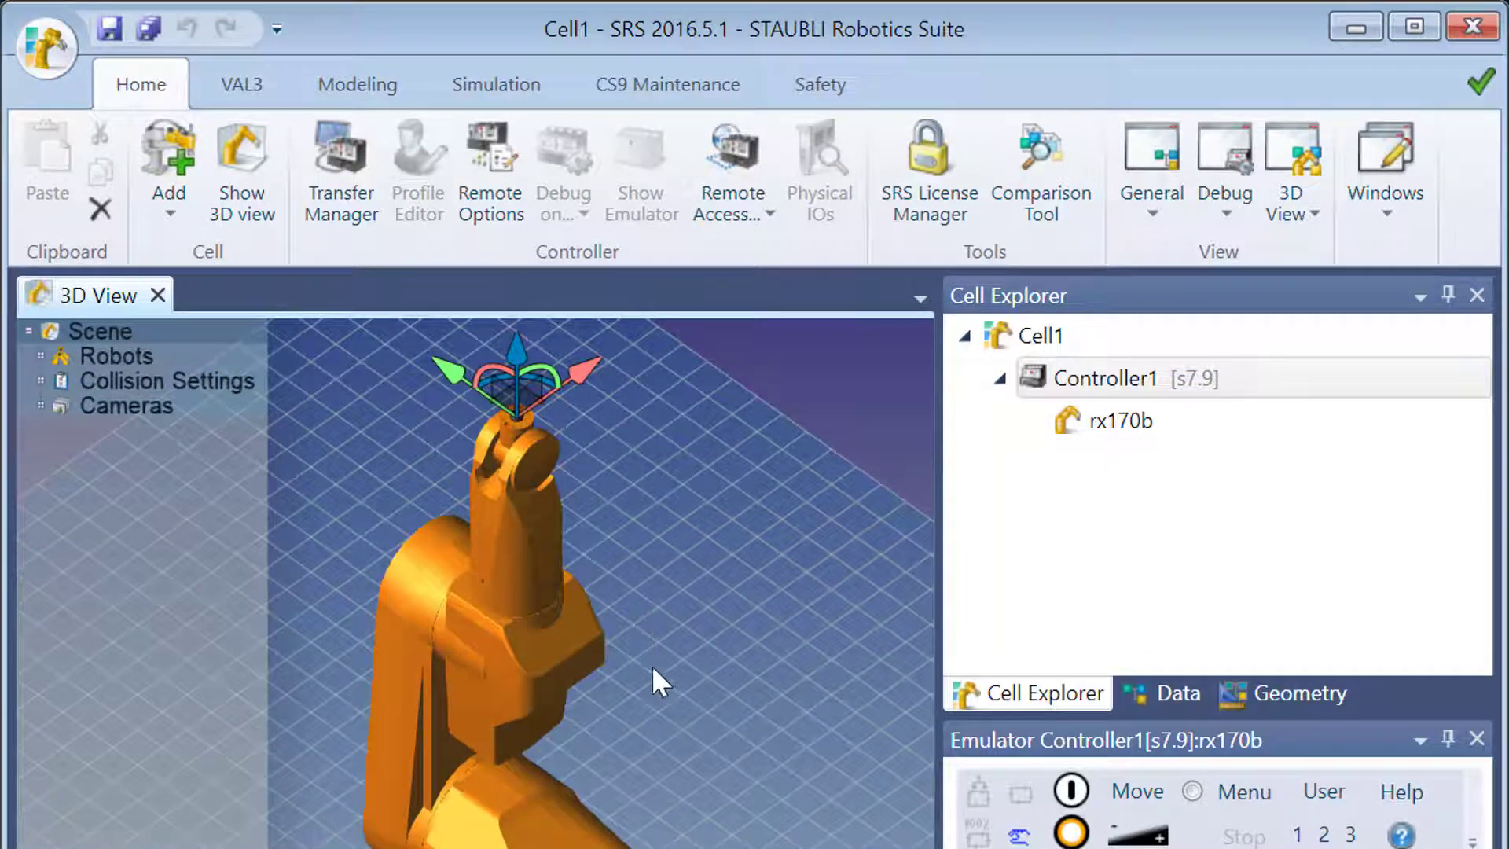
Show the Joints View for Controller1:rx170b and auto-hide the Cell Explorer and Emulator panes to enlarge the 3D view.
{"action": "left_click", "coordinate": [1300, 151]}
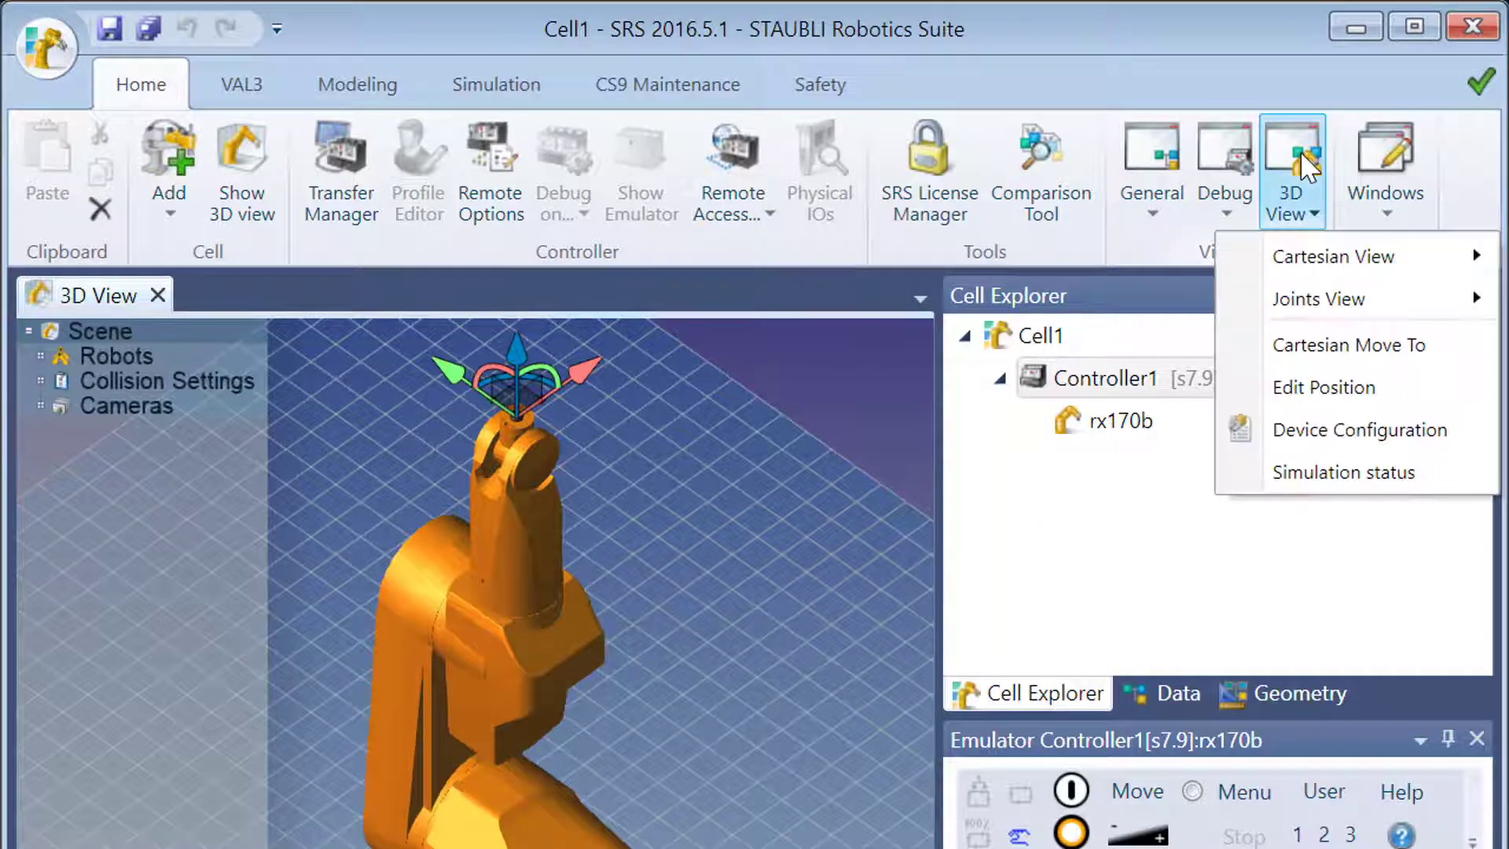
{"action": "mouse_move", "coordinate": [1313, 306]}
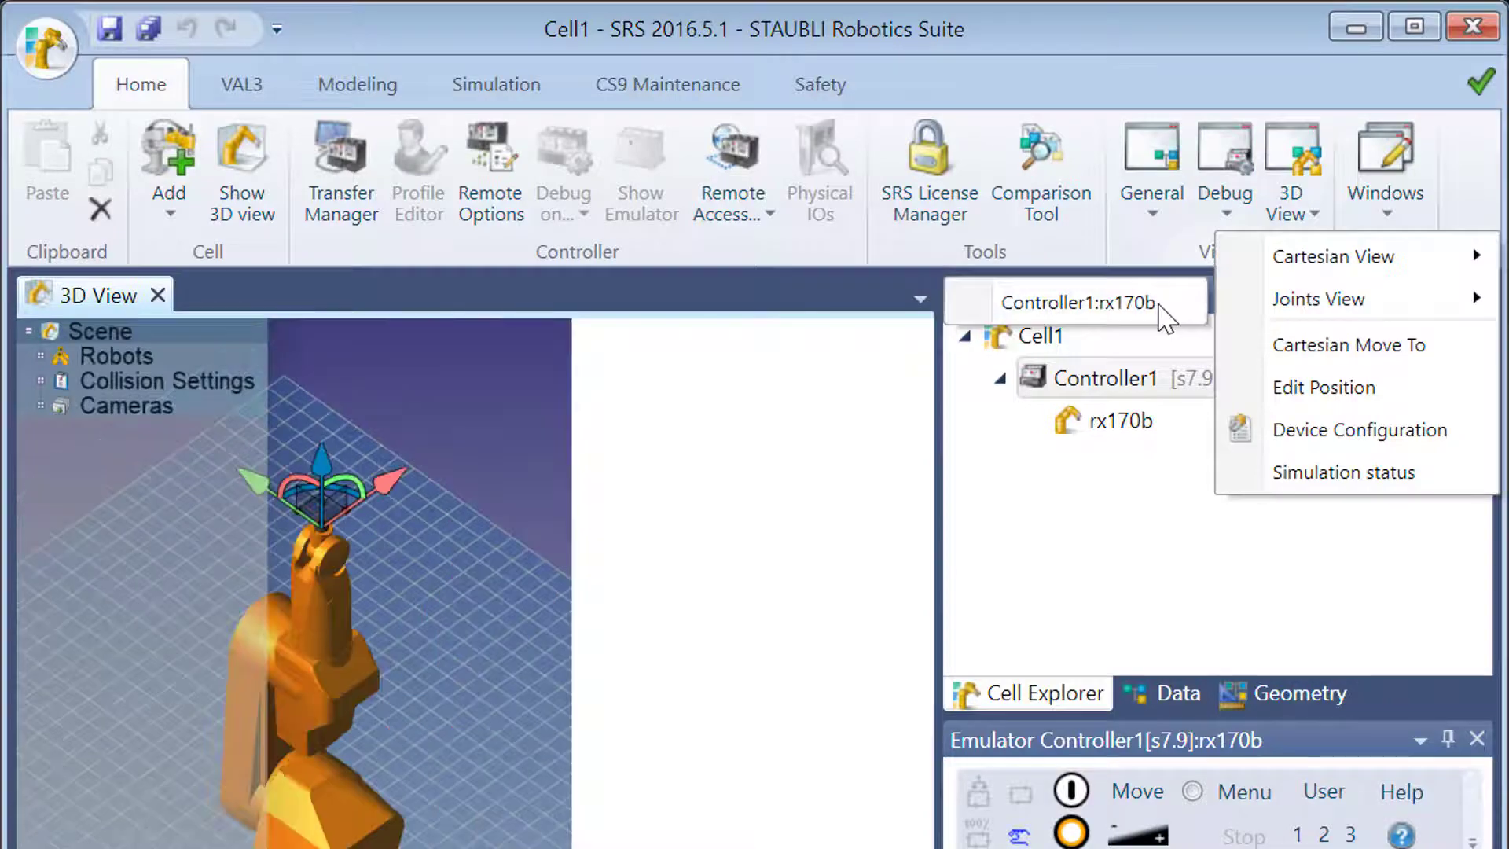
{"action": "left_click", "coordinate": [1163, 312]}
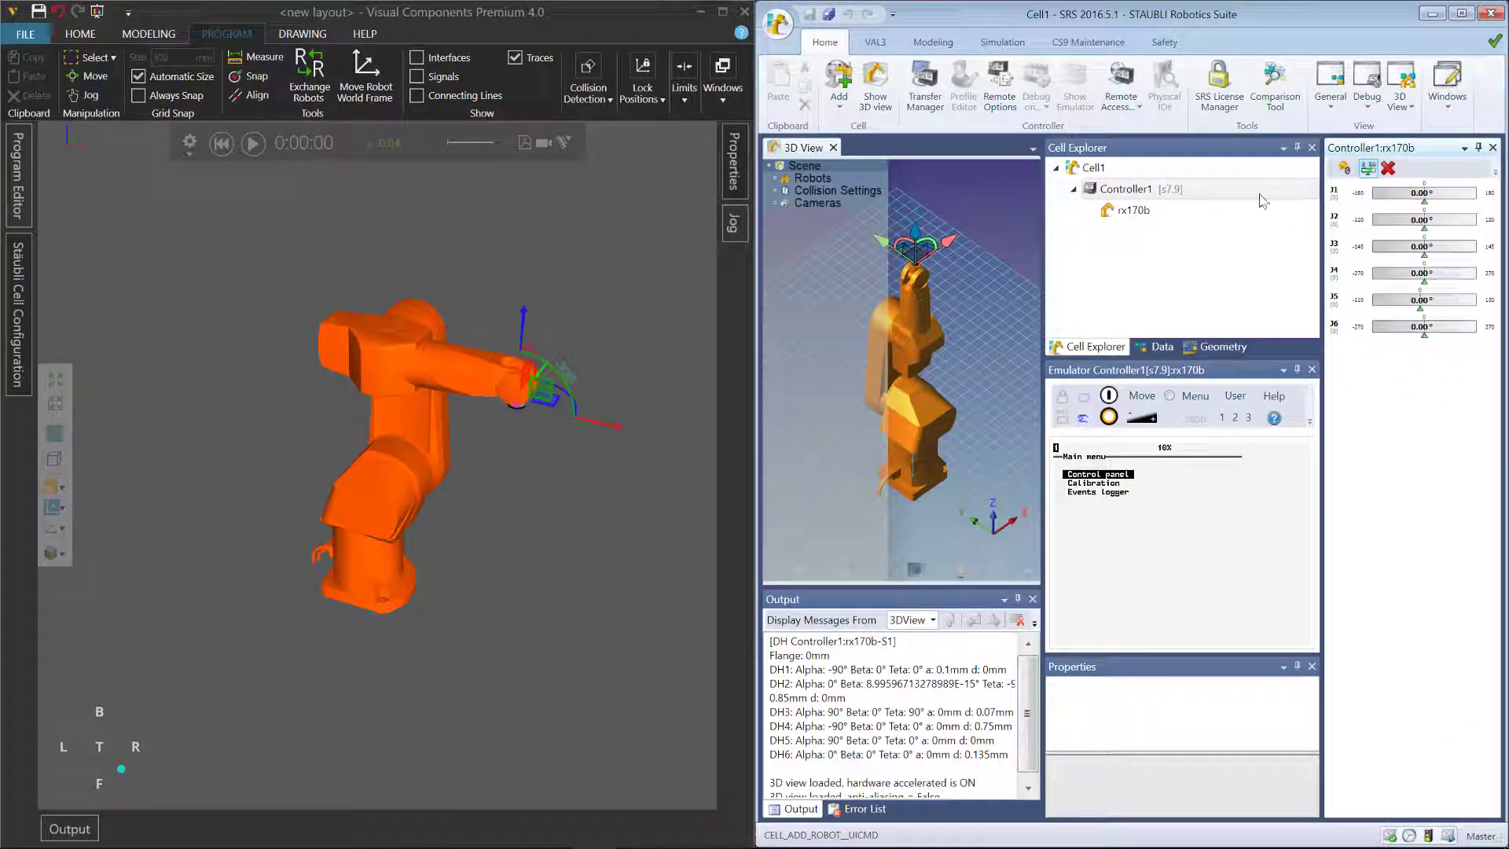
{"action": "left_click", "coordinate": [1297, 147]}
{"action": "left_click", "coordinate": [1278, 147]}
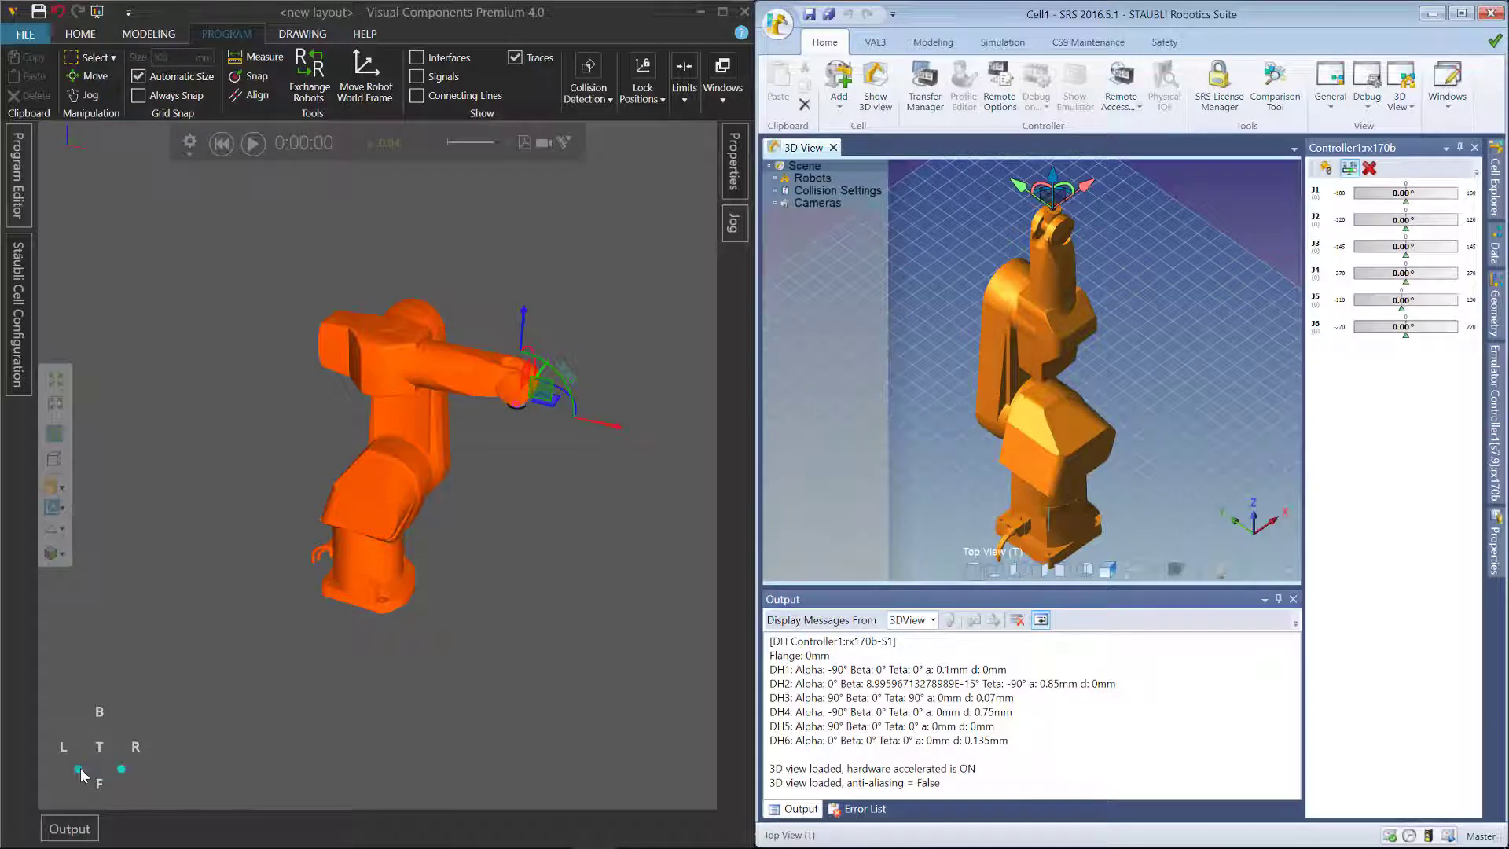
Jog the RX170's arm tip in Visual Components and move the rx170b's tip in Robotics Suite, bringing J2 to about 26° and J5 to about 52°.
{"action": "left_click", "coordinate": [88, 770]}
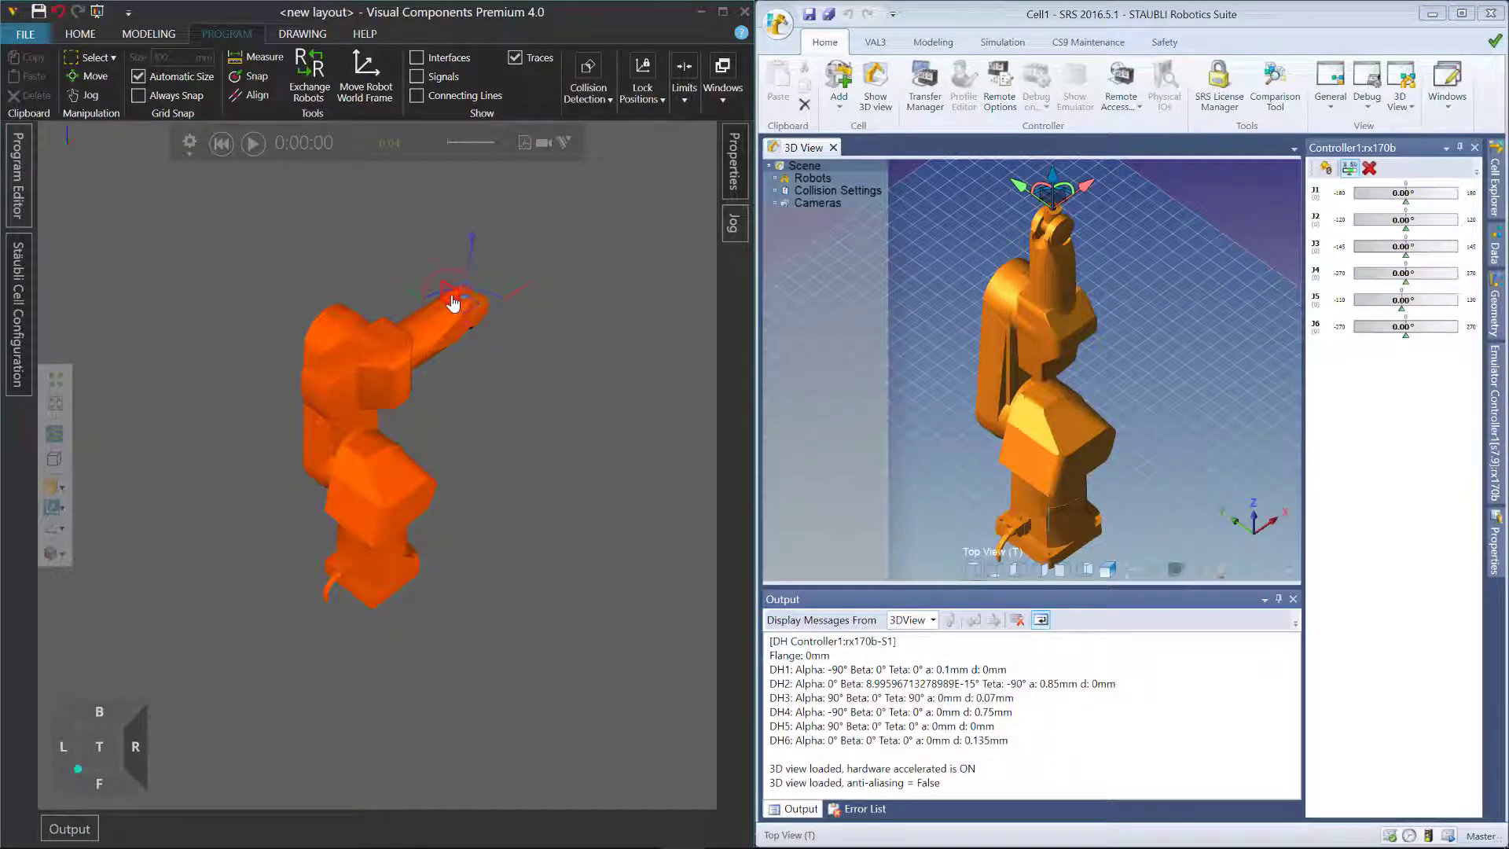
{"action": "left_click_drag", "start_coordinate": [453, 303], "coordinate": [505, 330]}
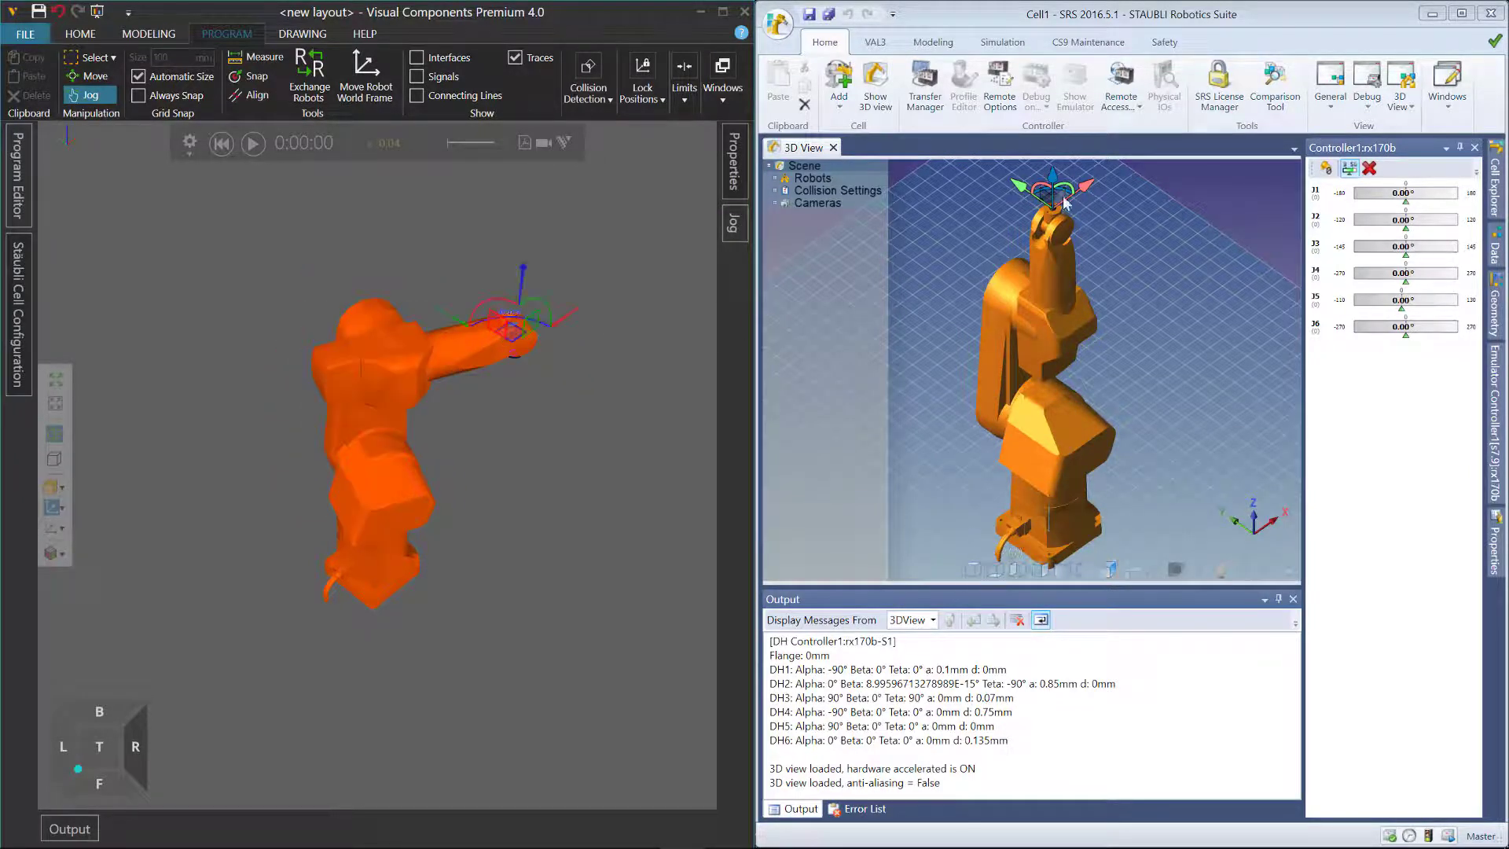
{"action": "left_click_drag", "start_coordinate": [1060, 203], "coordinate": [1026, 250]}
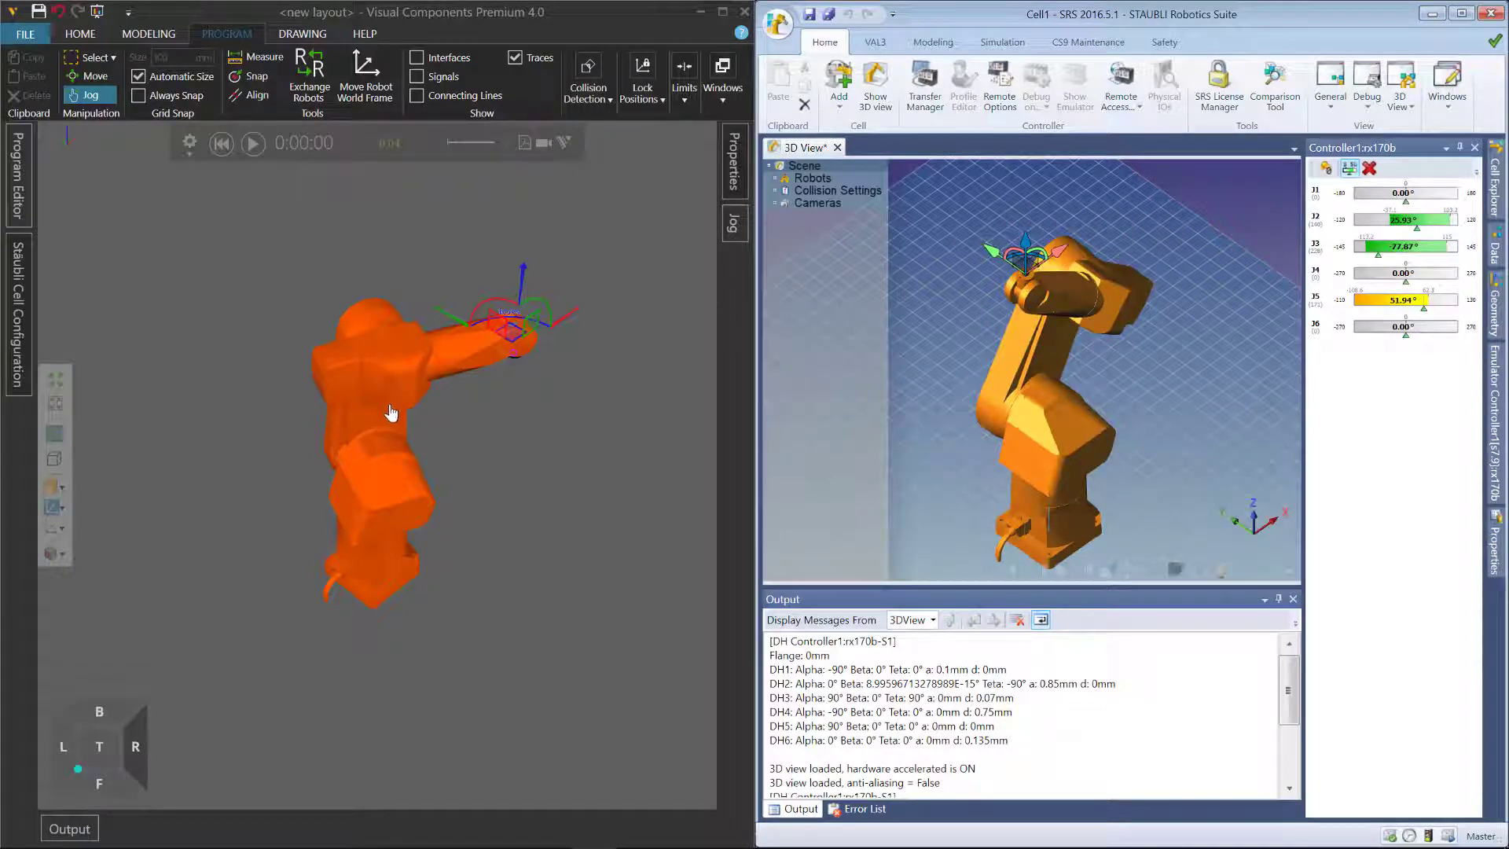
Switch to Visual Components and set Emulator 1's simulation mode to Virtual.
{"action": "left_click", "coordinate": [17, 314]}
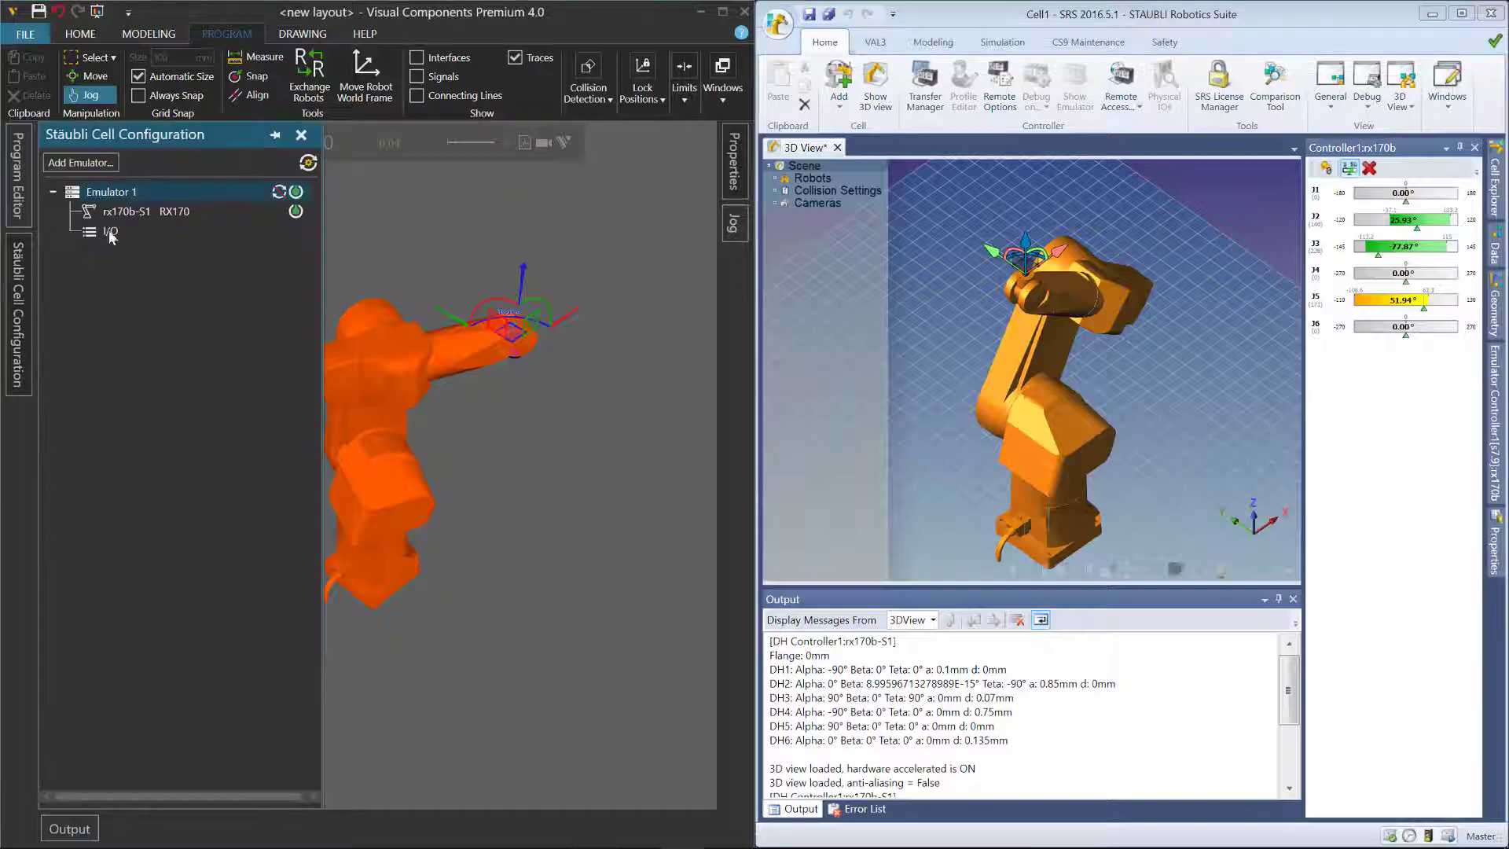
{"action": "left_click", "coordinate": [735, 184]}
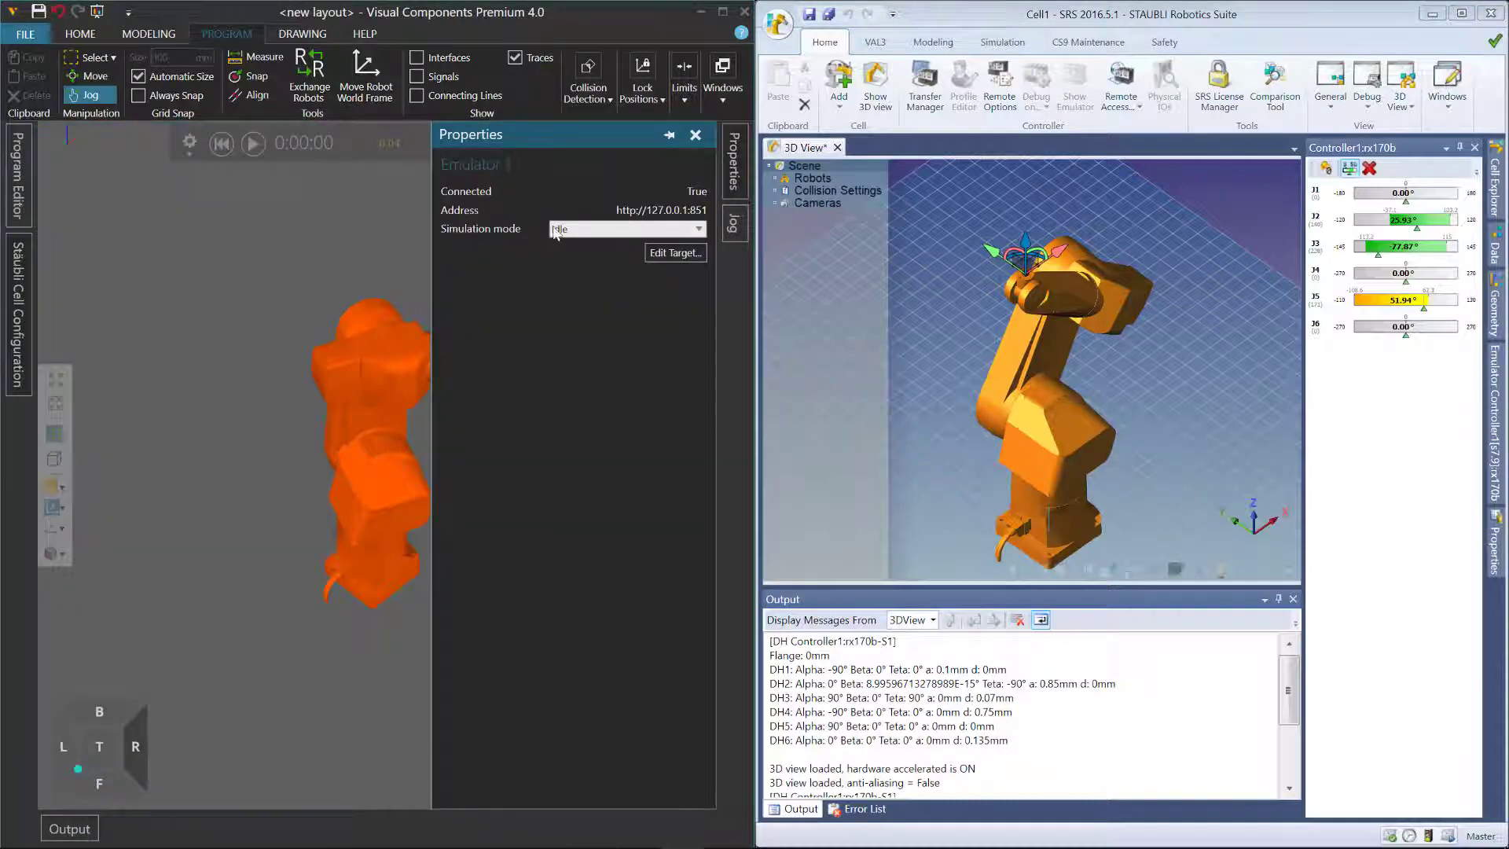
{"action": "left_click", "coordinate": [586, 230]}
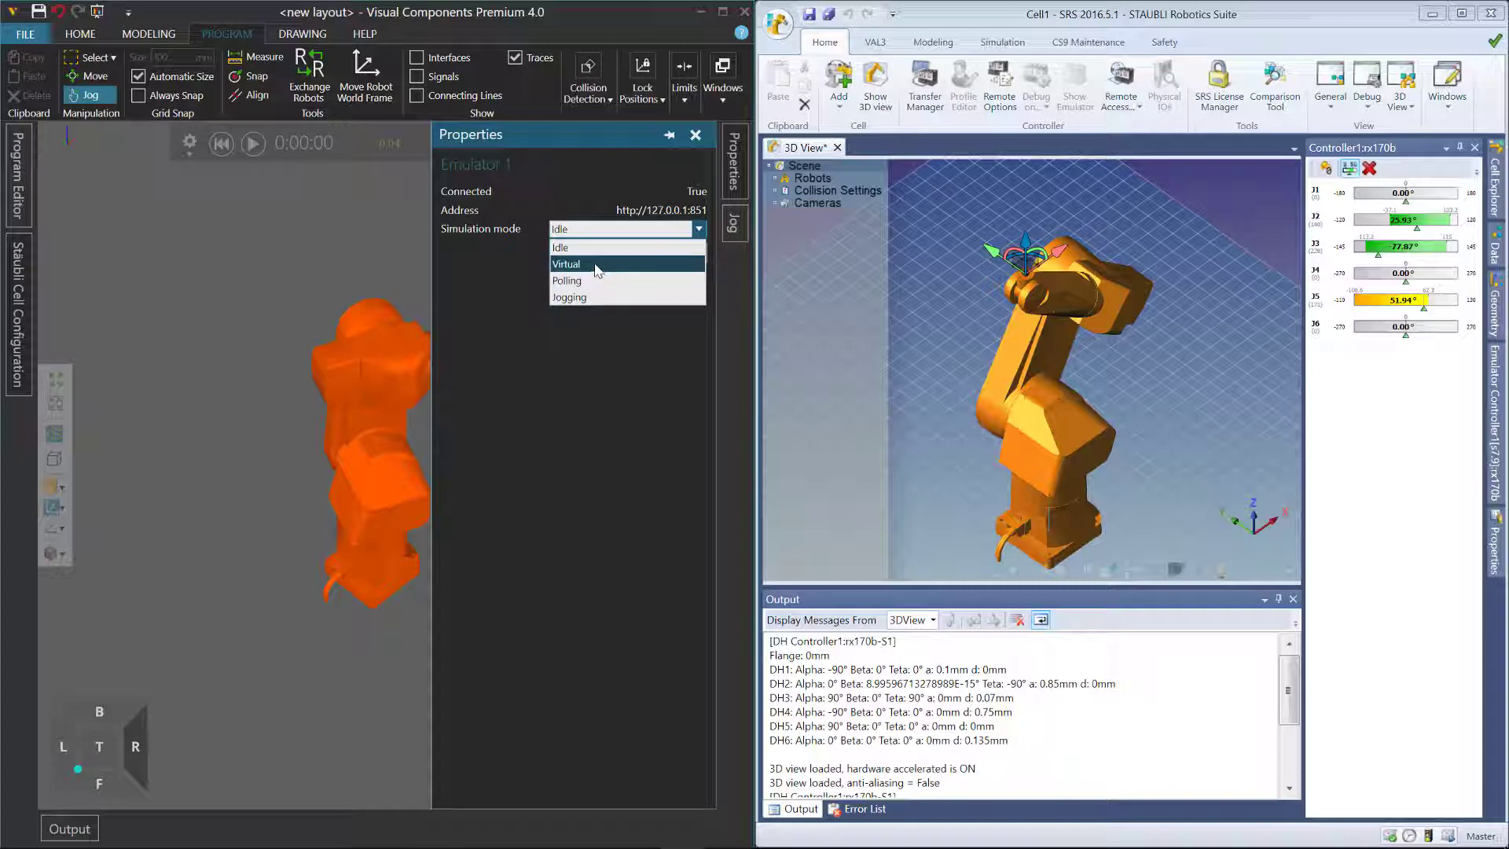
{"action": "left_click", "coordinate": [597, 267]}
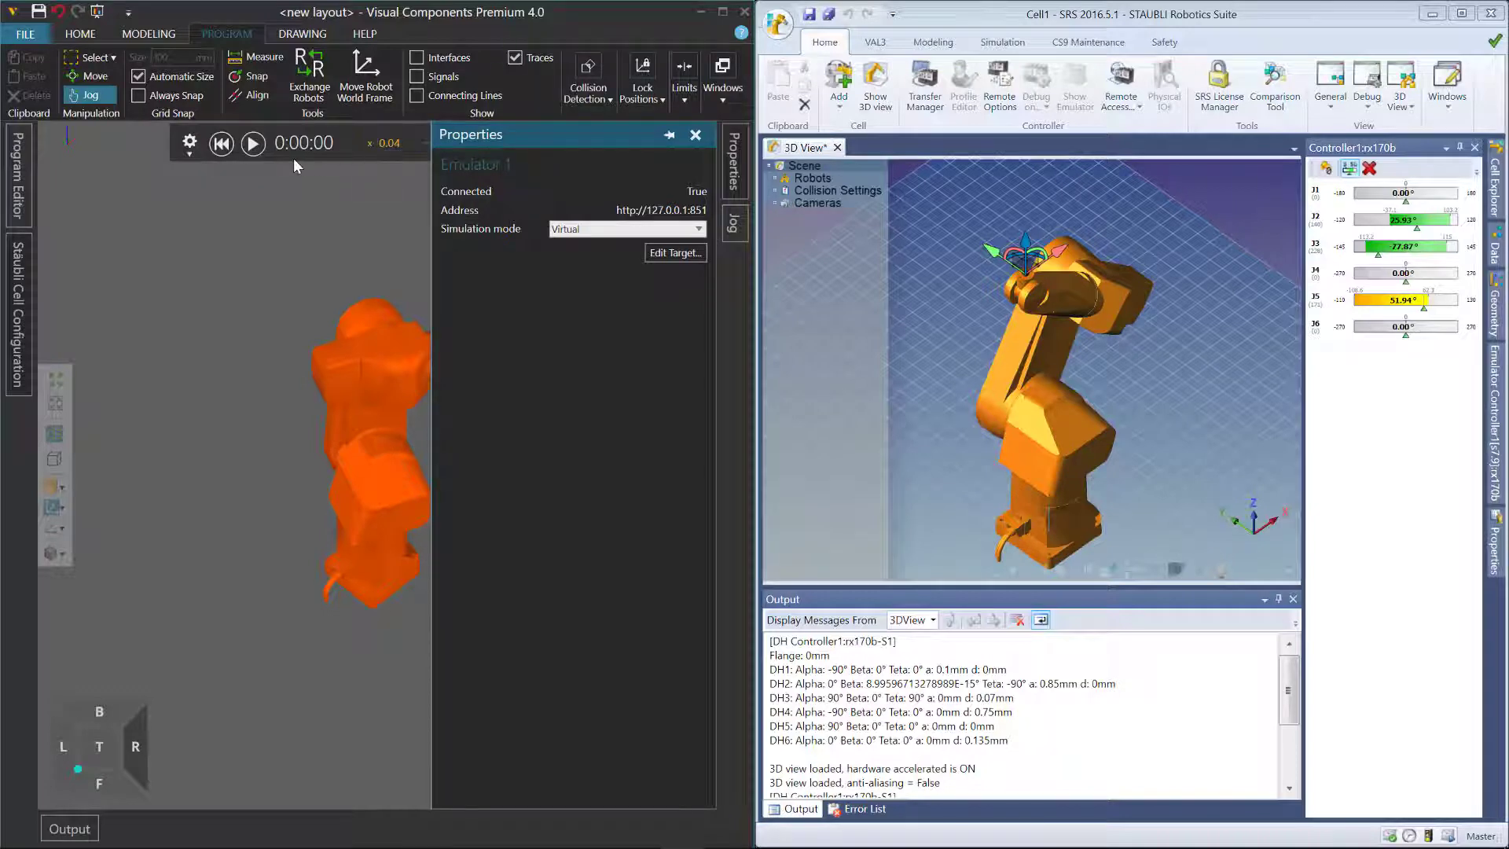
Jog the RX170's tip in Visual Components and move the rx170b's tip in Robotics Suite, bringing J3 to about -101° and J5 to about 83°.
{"action": "left_click", "coordinate": [188, 146]}
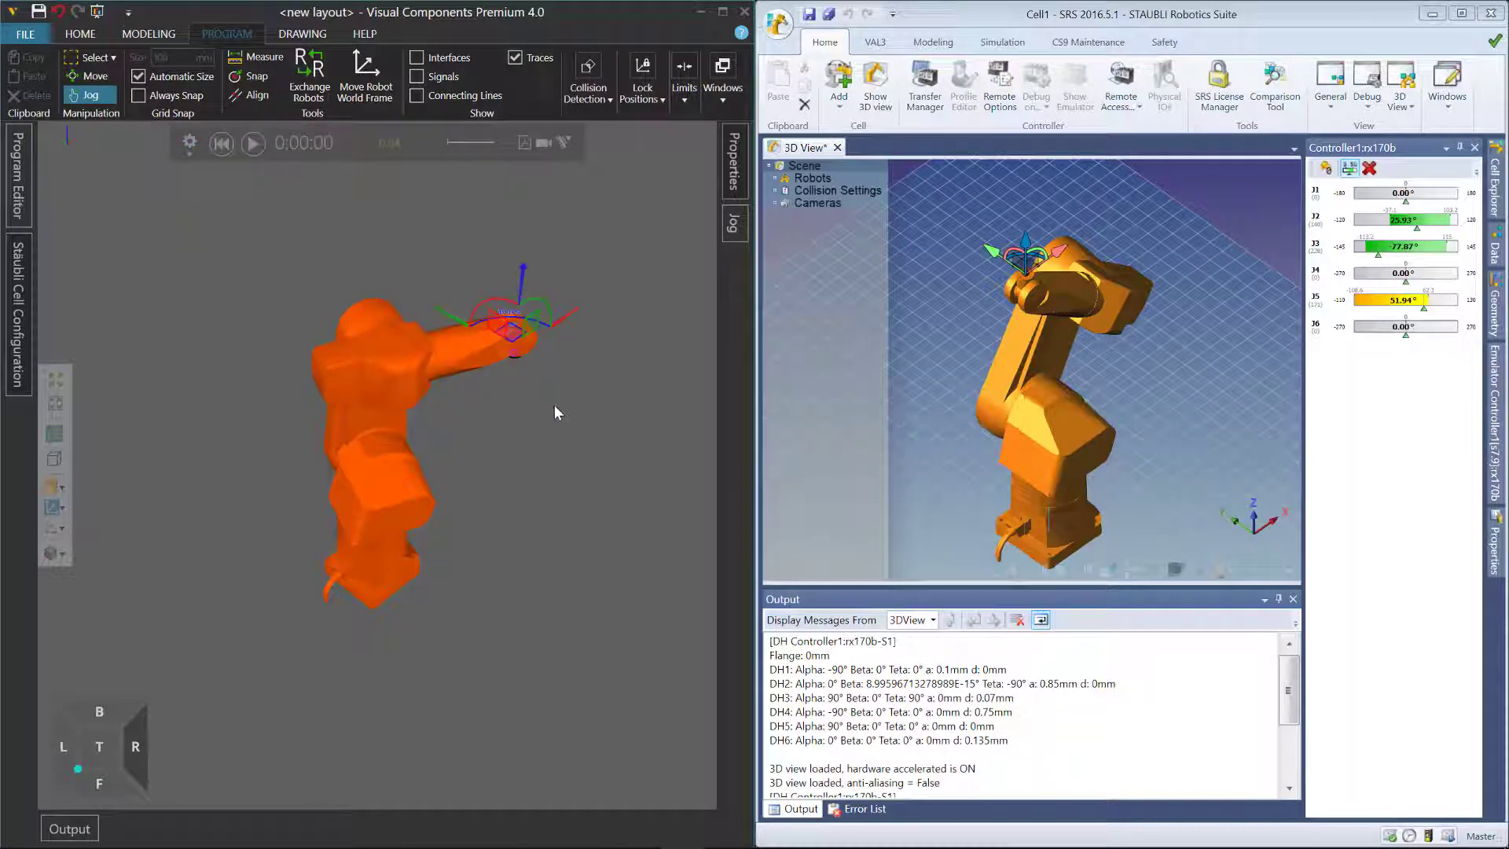
{"action": "mouse_move", "coordinate": [531, 323]}
{"action": "left_mouse_down"}
{"action": "mouse_move", "coordinate": [503, 298]}
{"action": "mouse_move", "coordinate": [606, 360]}
{"action": "mouse_move", "coordinate": [554, 328]}
{"action": "mouse_move", "coordinate": [590, 368]}
{"action": "mouse_move", "coordinate": [494, 324]}
{"action": "mouse_move", "coordinate": [534, 334]}
{"action": "left_mouse_up"}
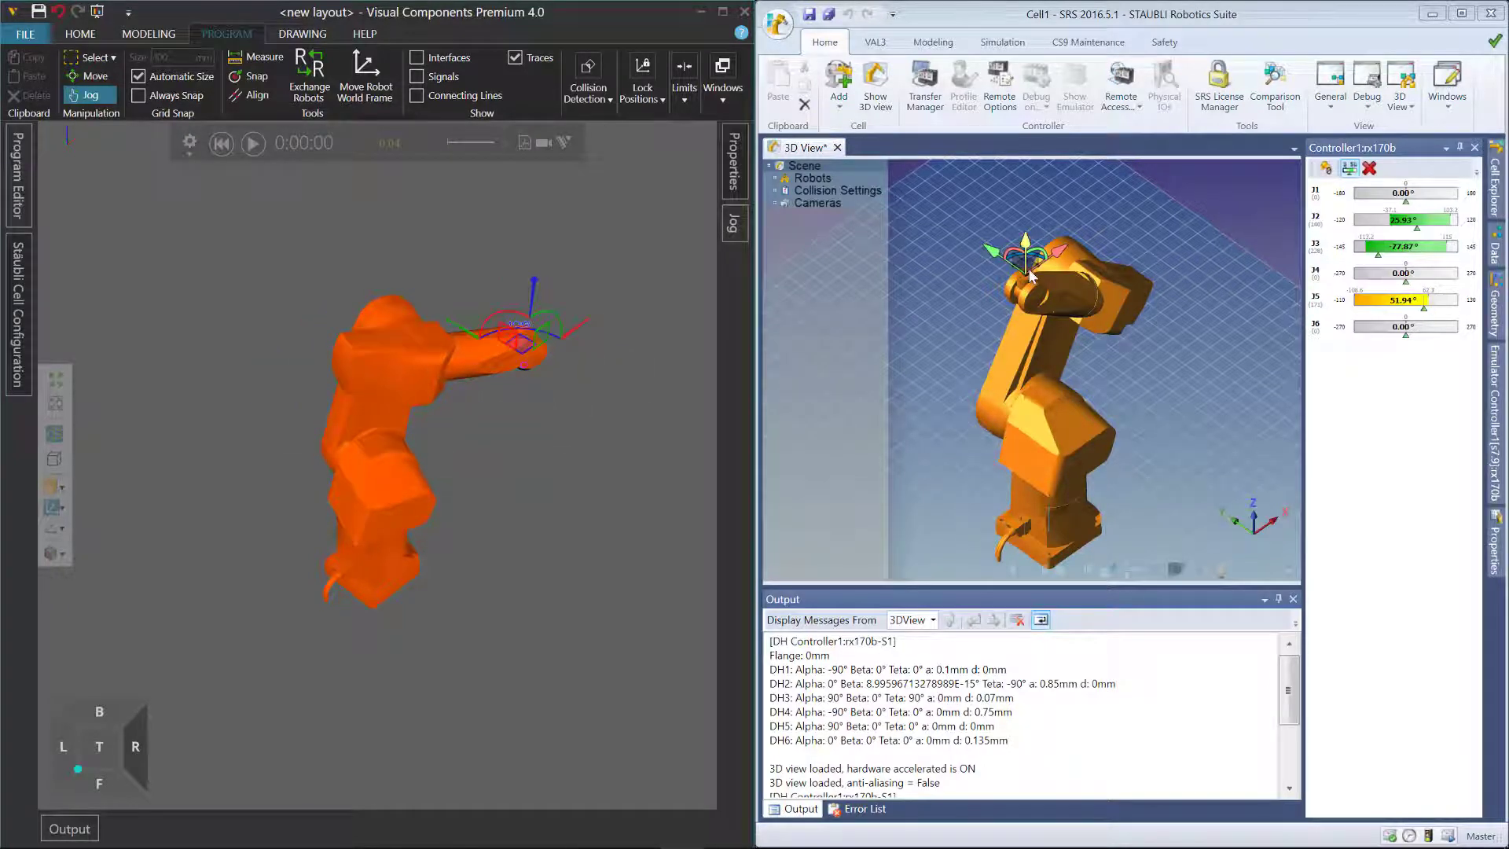
{"action": "left_click_drag", "start_coordinate": [1023, 265], "coordinate": [990, 322]}
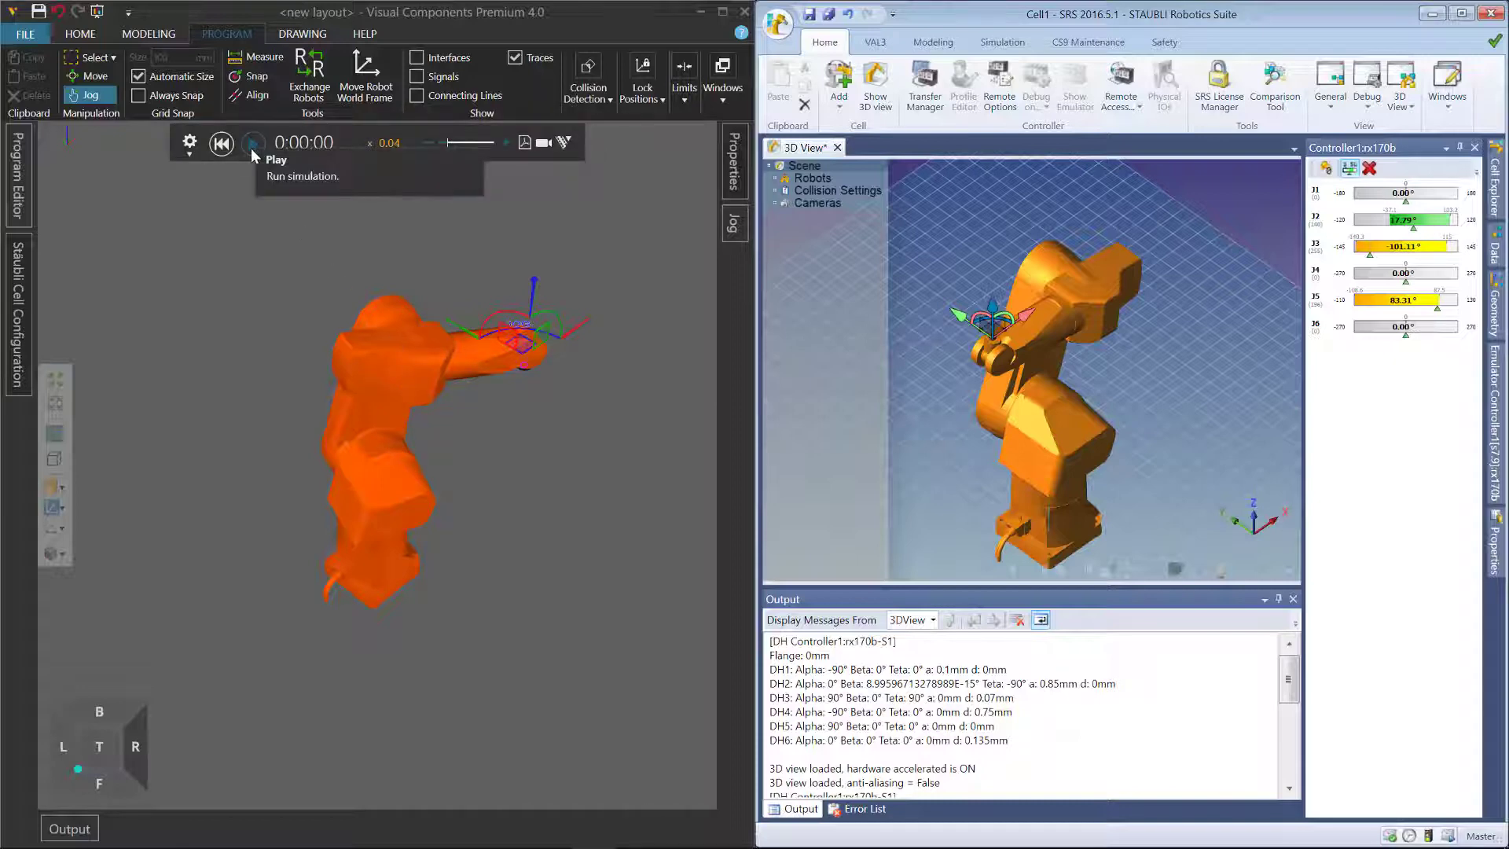
Run the Visual Components simulation and move the rx170b in Robotics Suite, bringing J1 to about 52° and J3 to about 41°.
{"action": "left_click", "coordinate": [252, 145]}
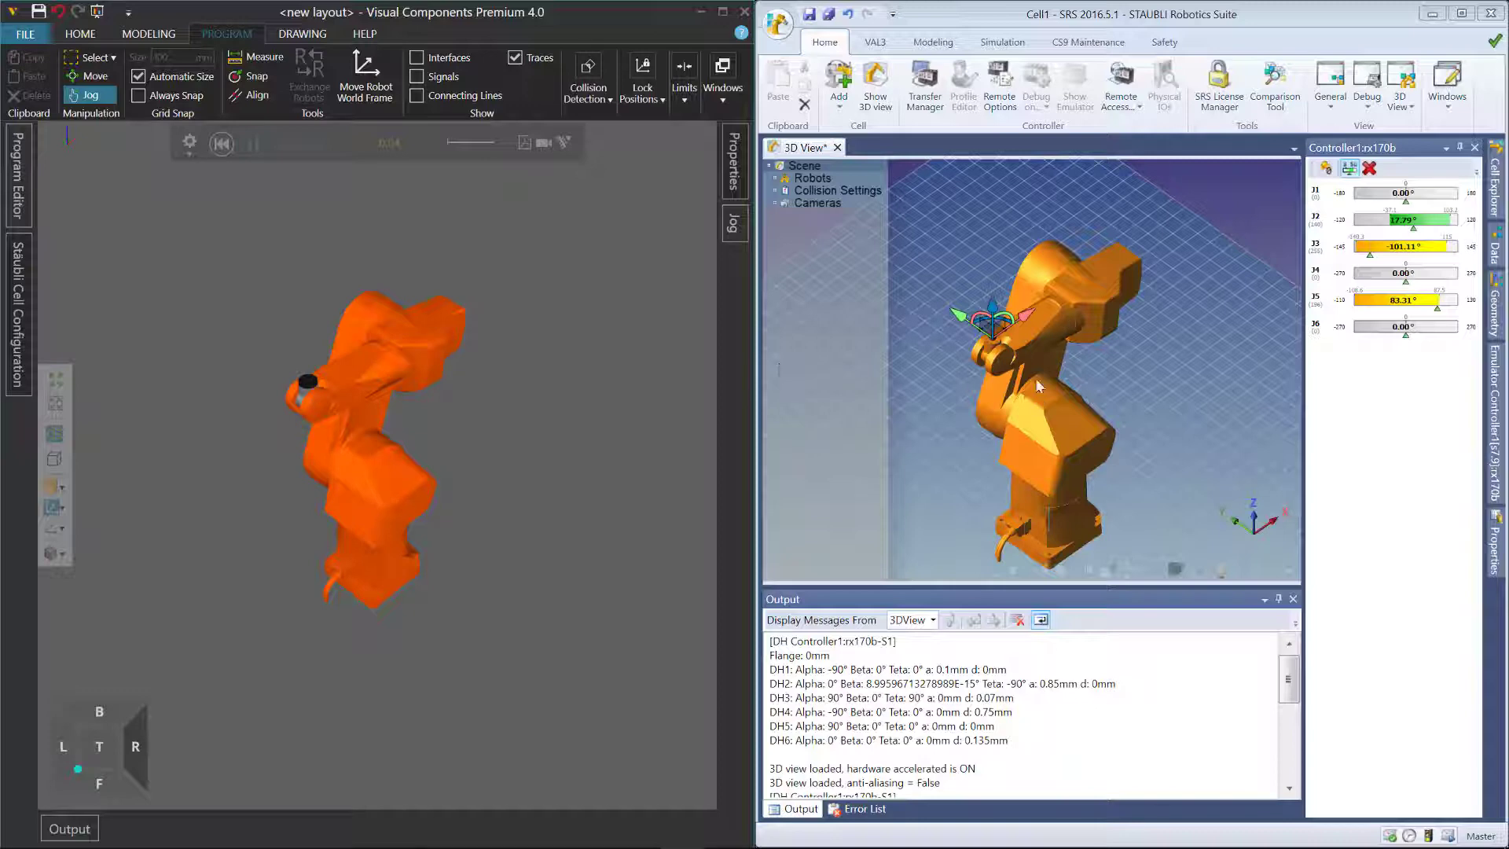
{"action": "left_click_drag", "start_coordinate": [987, 330], "coordinate": [1052, 297]}
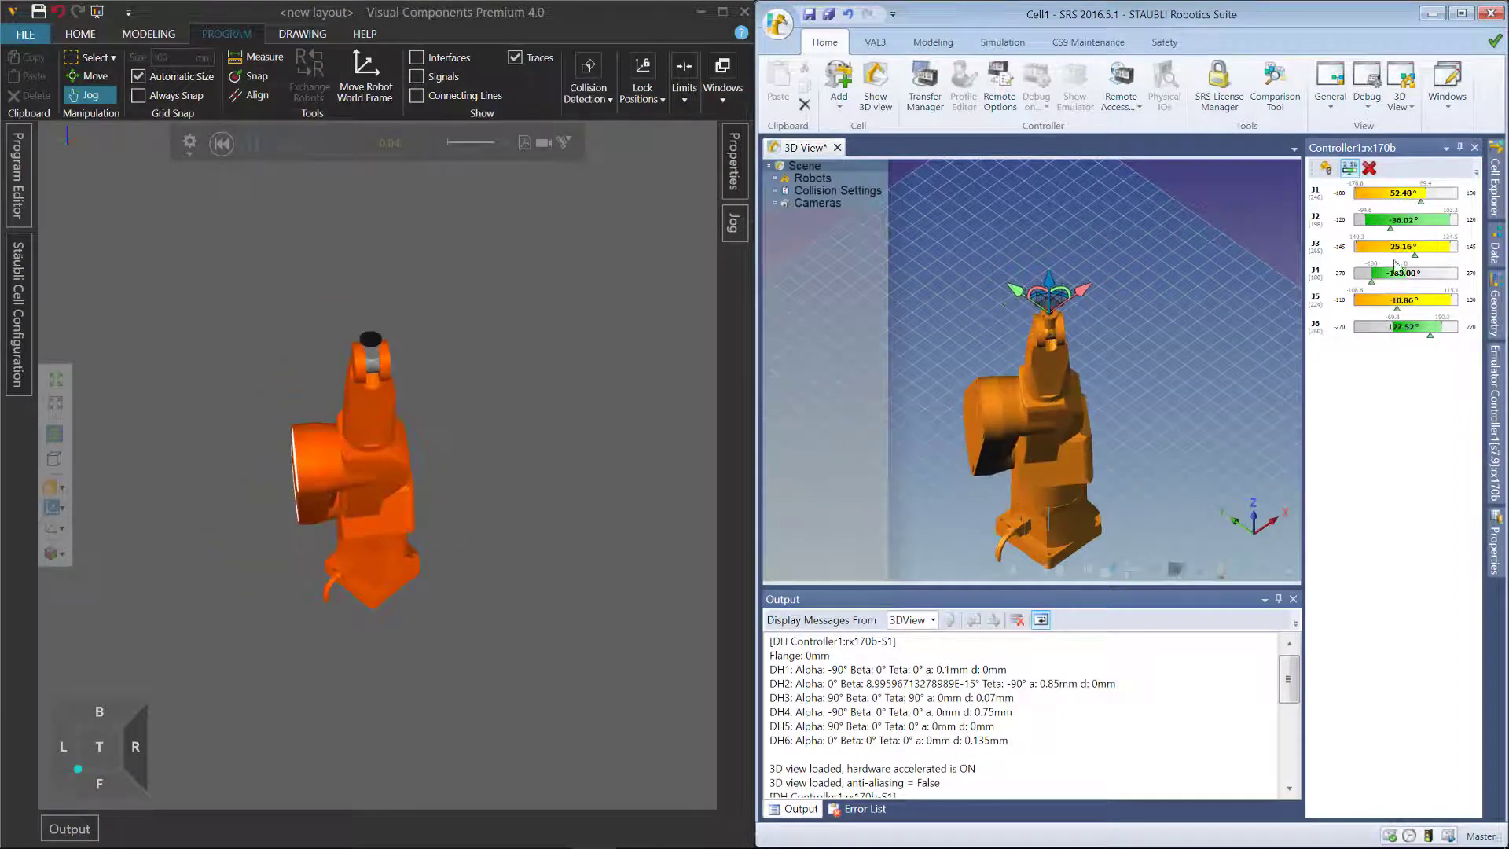
{"action": "mouse_move", "coordinate": [1415, 262]}
{"action": "left_mouse_down"}
{"action": "mouse_move", "coordinate": [1388, 260]}
{"action": "mouse_move", "coordinate": [1425, 262]}
{"action": "left_mouse_up"}
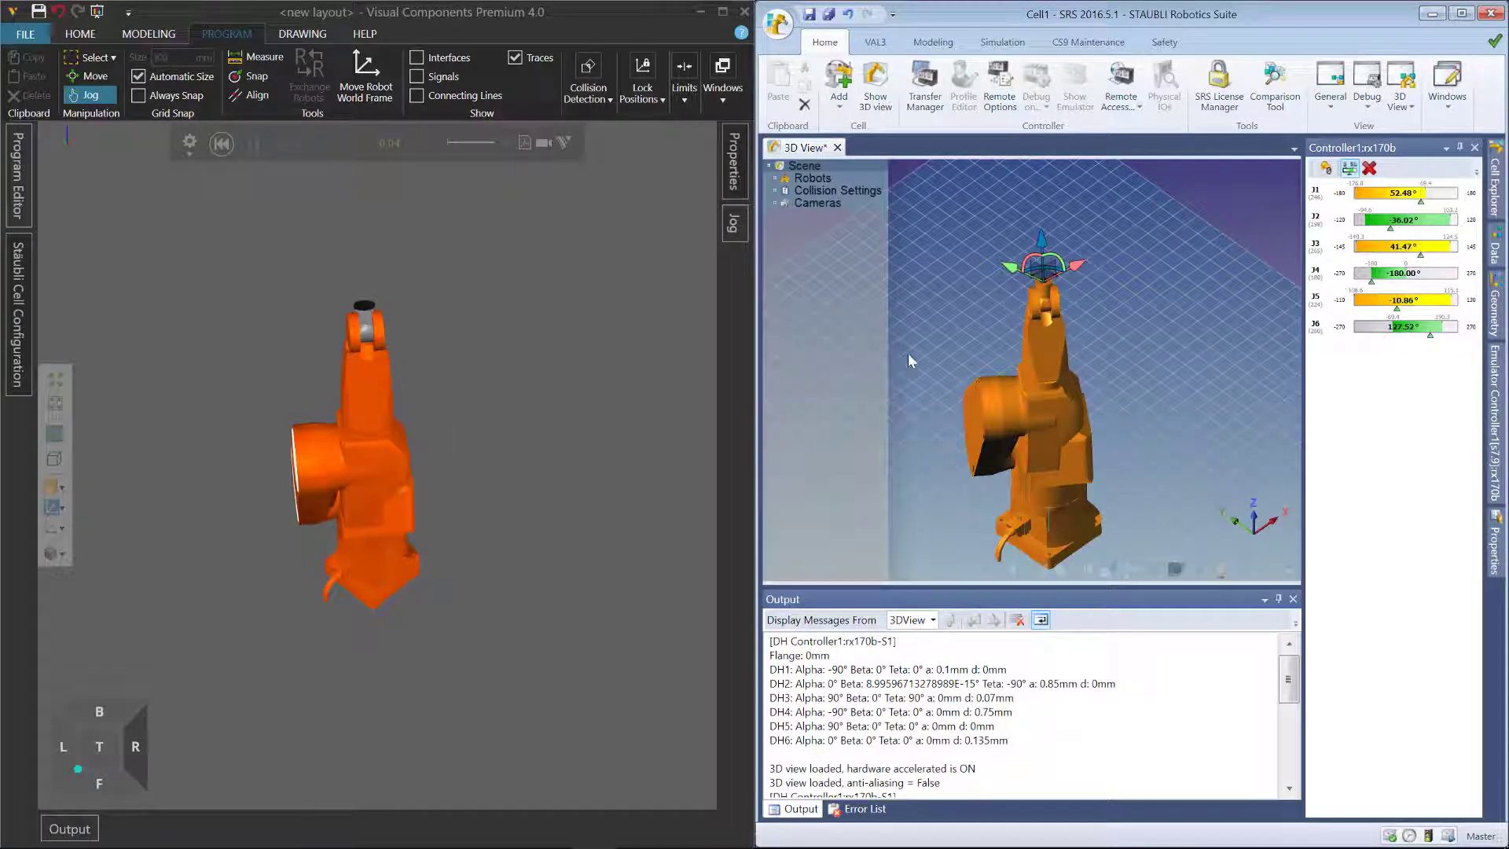
Reset the simulation in Visual Components and set Emulator 1's simulation mode to Polling.
{"action": "left_click", "coordinate": [27, 297]}
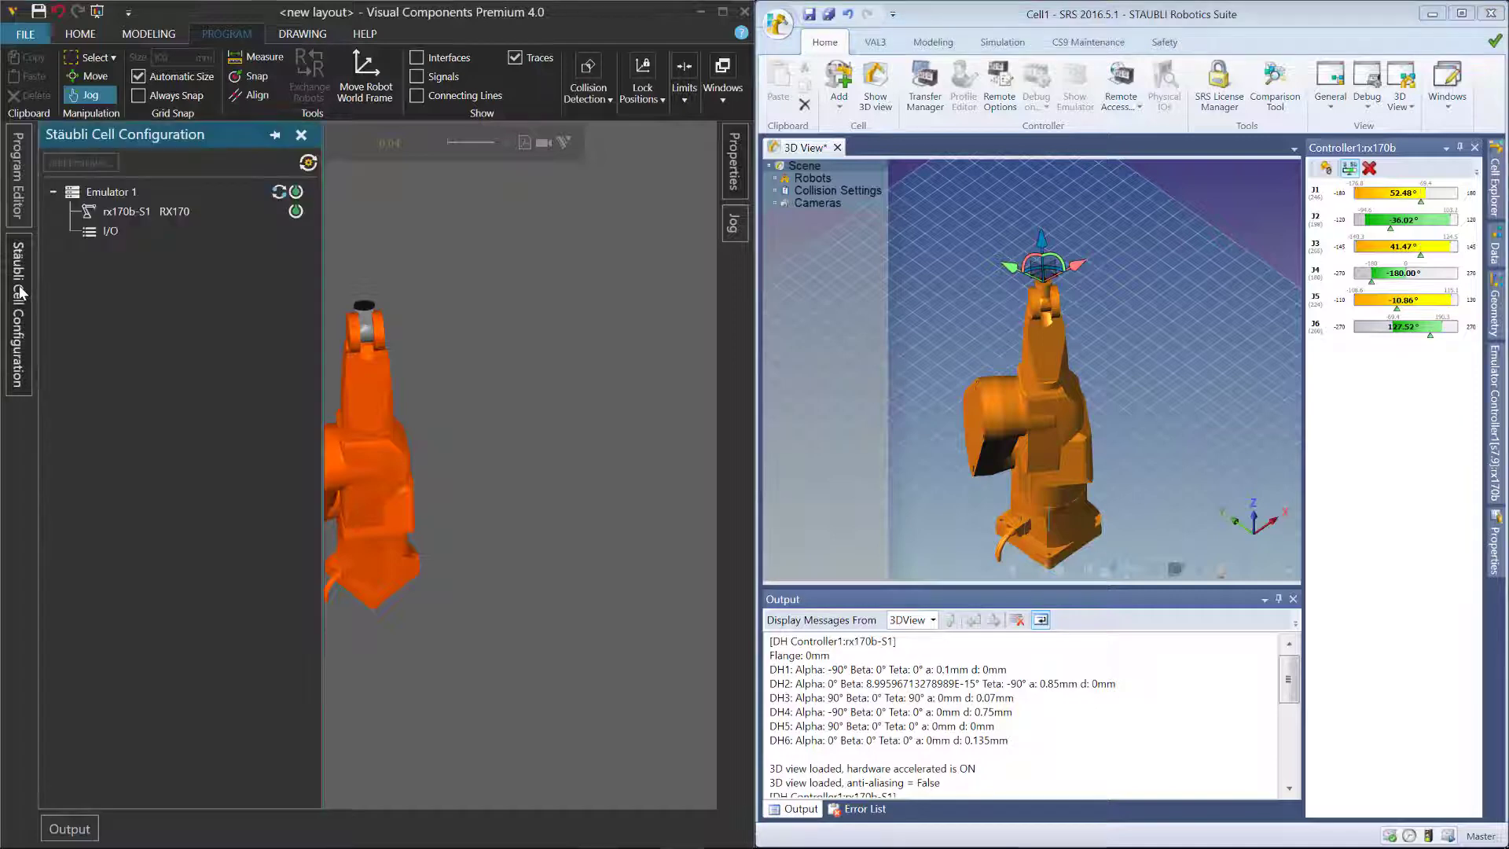
{"action": "left_click", "coordinate": [735, 173]}
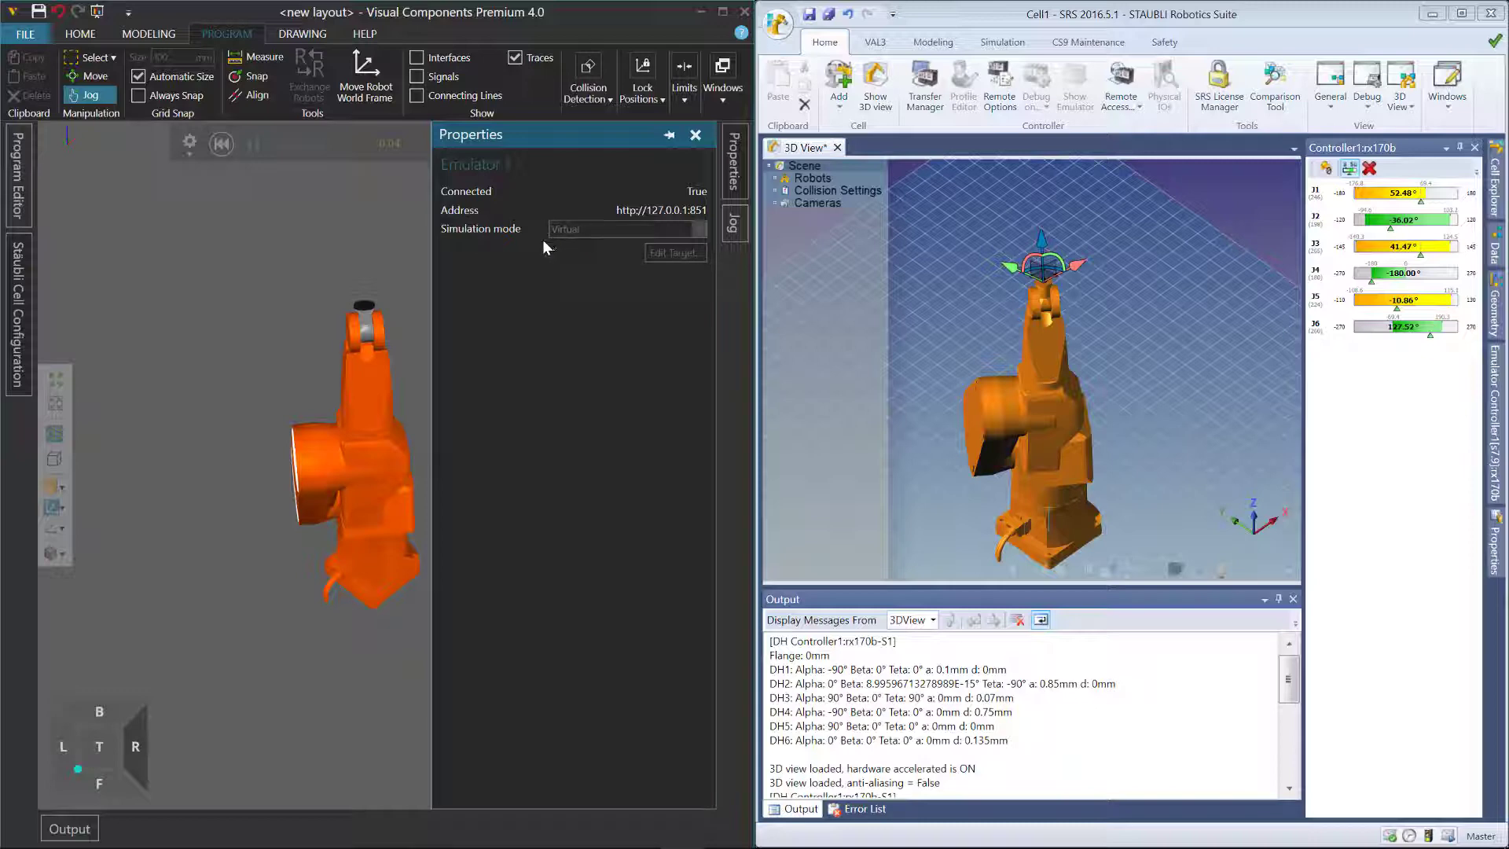
{"action": "left_click", "coordinate": [221, 143]}
{"action": "left_click", "coordinate": [733, 172]}
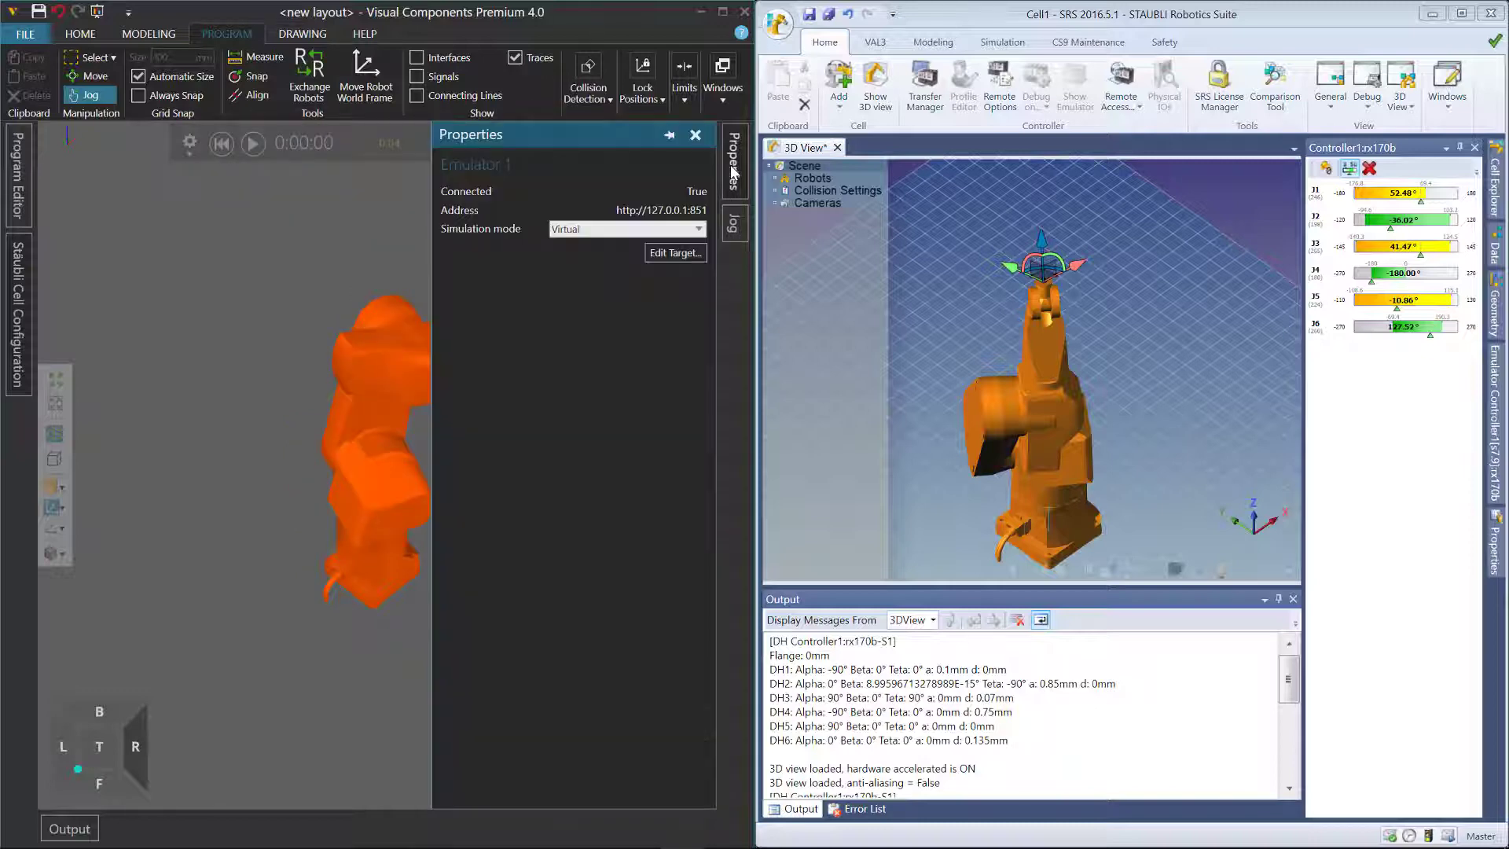
{"action": "left_click", "coordinate": [597, 233]}
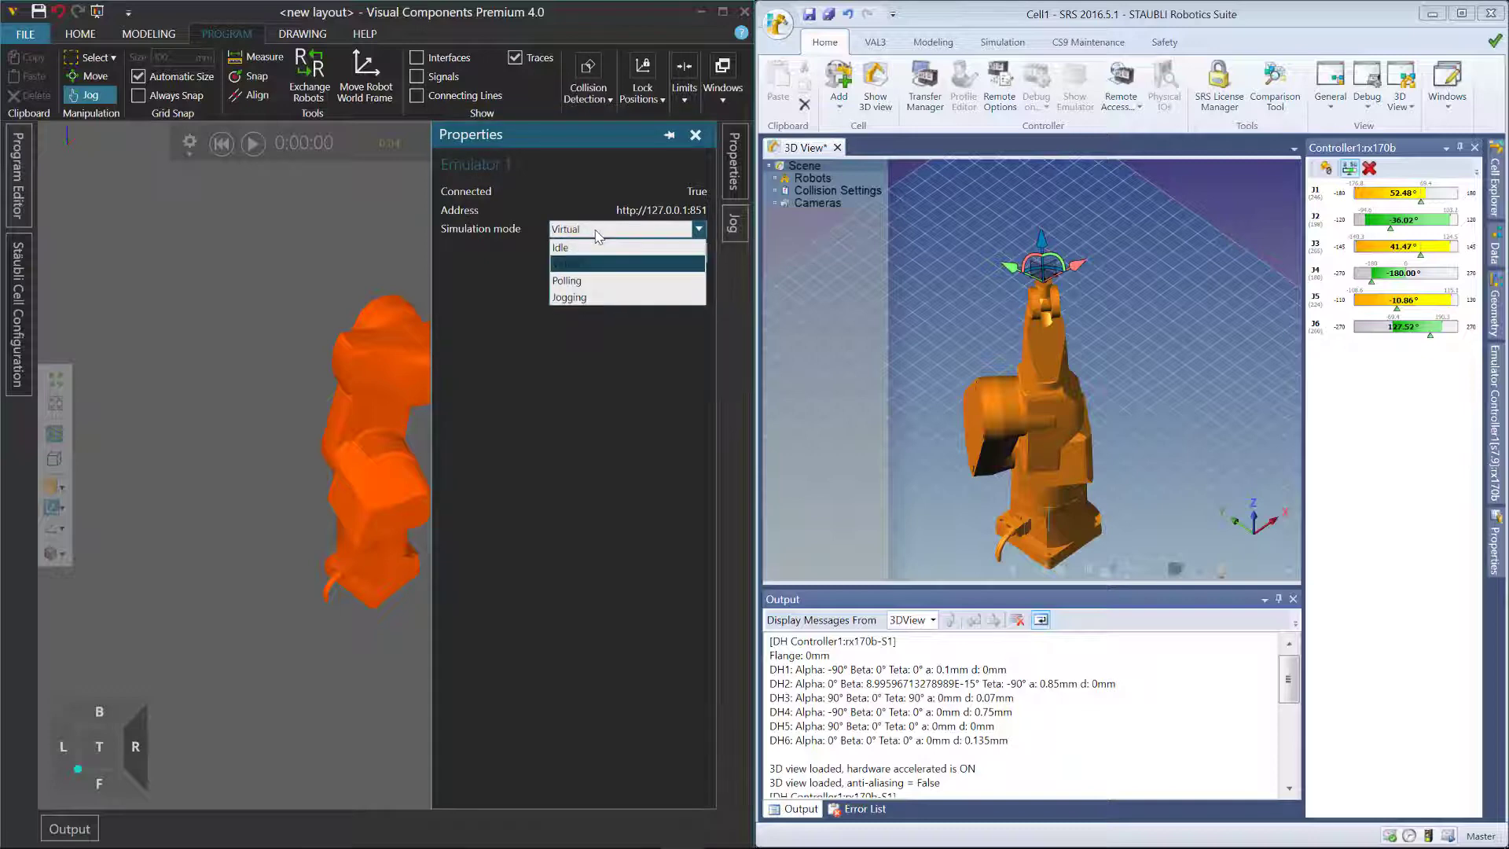
{"action": "left_click", "coordinate": [599, 283]}
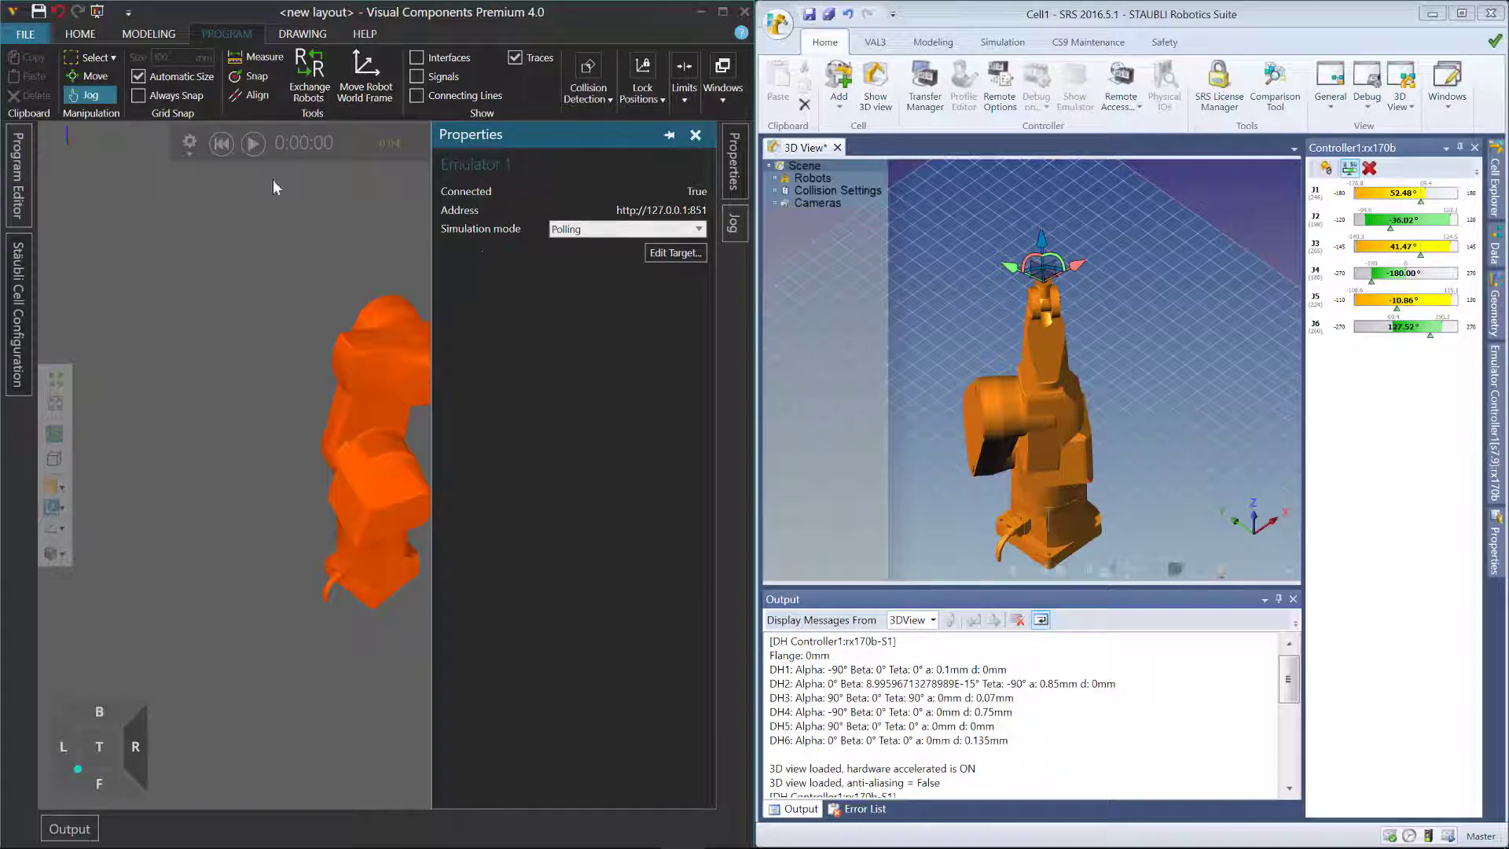
Set the Visual Components simulation clock to Real Time and run the simulation.
{"action": "left_click", "coordinate": [189, 143]}
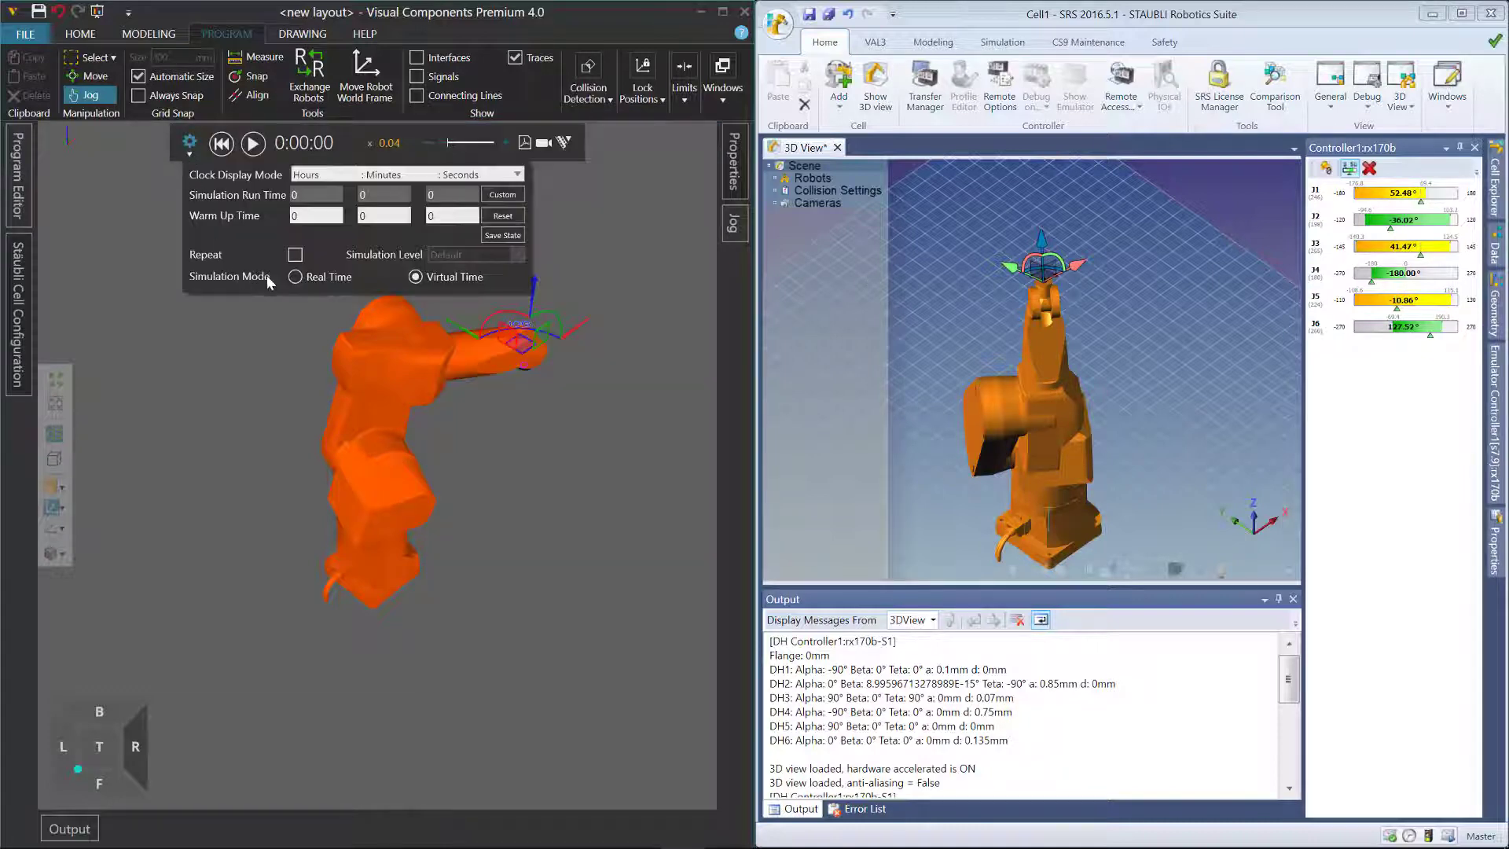
{"action": "left_click", "coordinate": [294, 277]}
{"action": "left_click", "coordinate": [253, 143]}
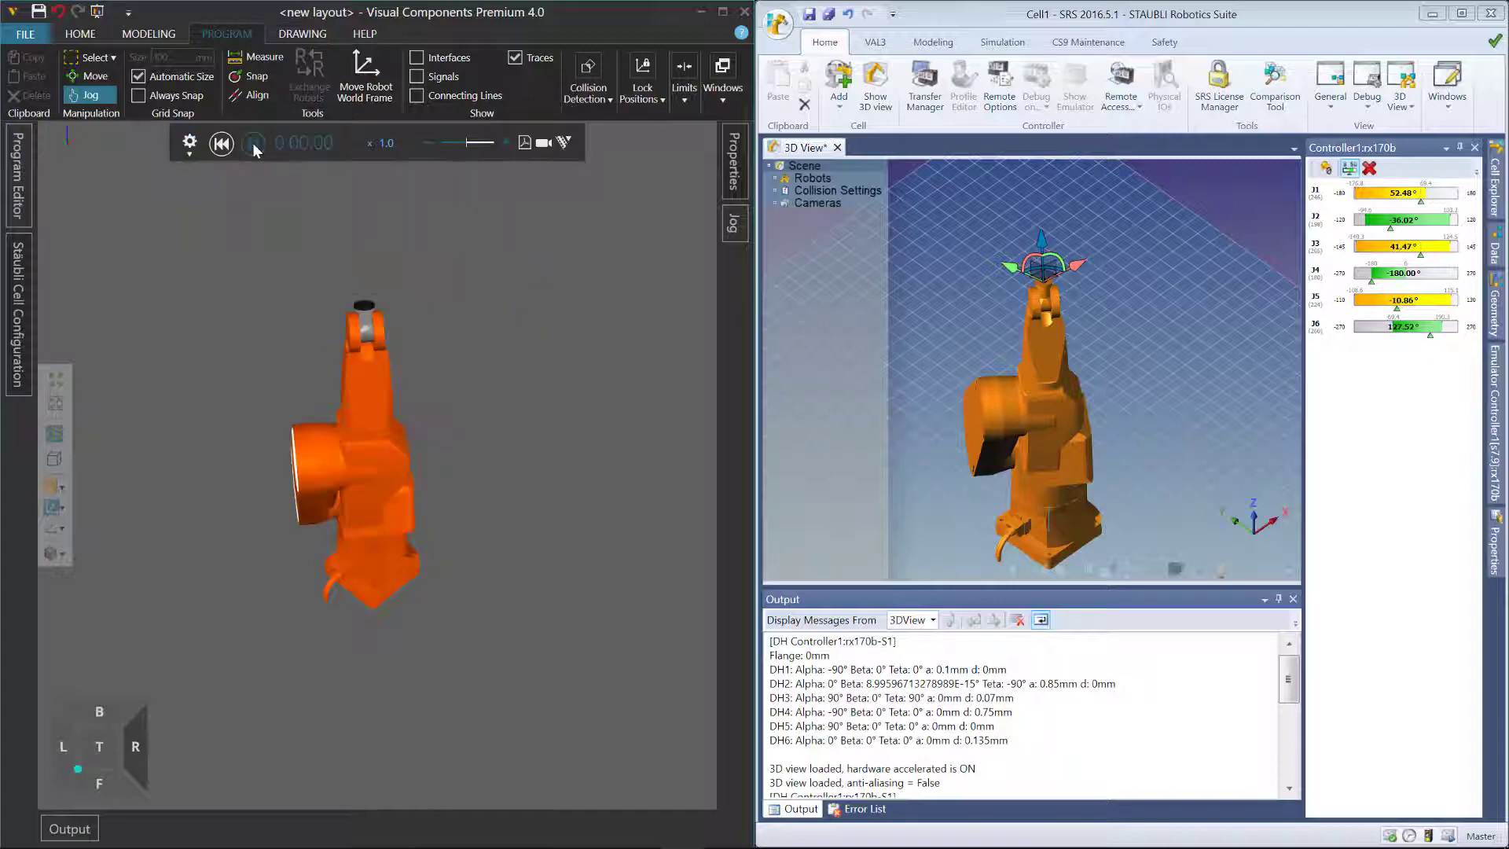
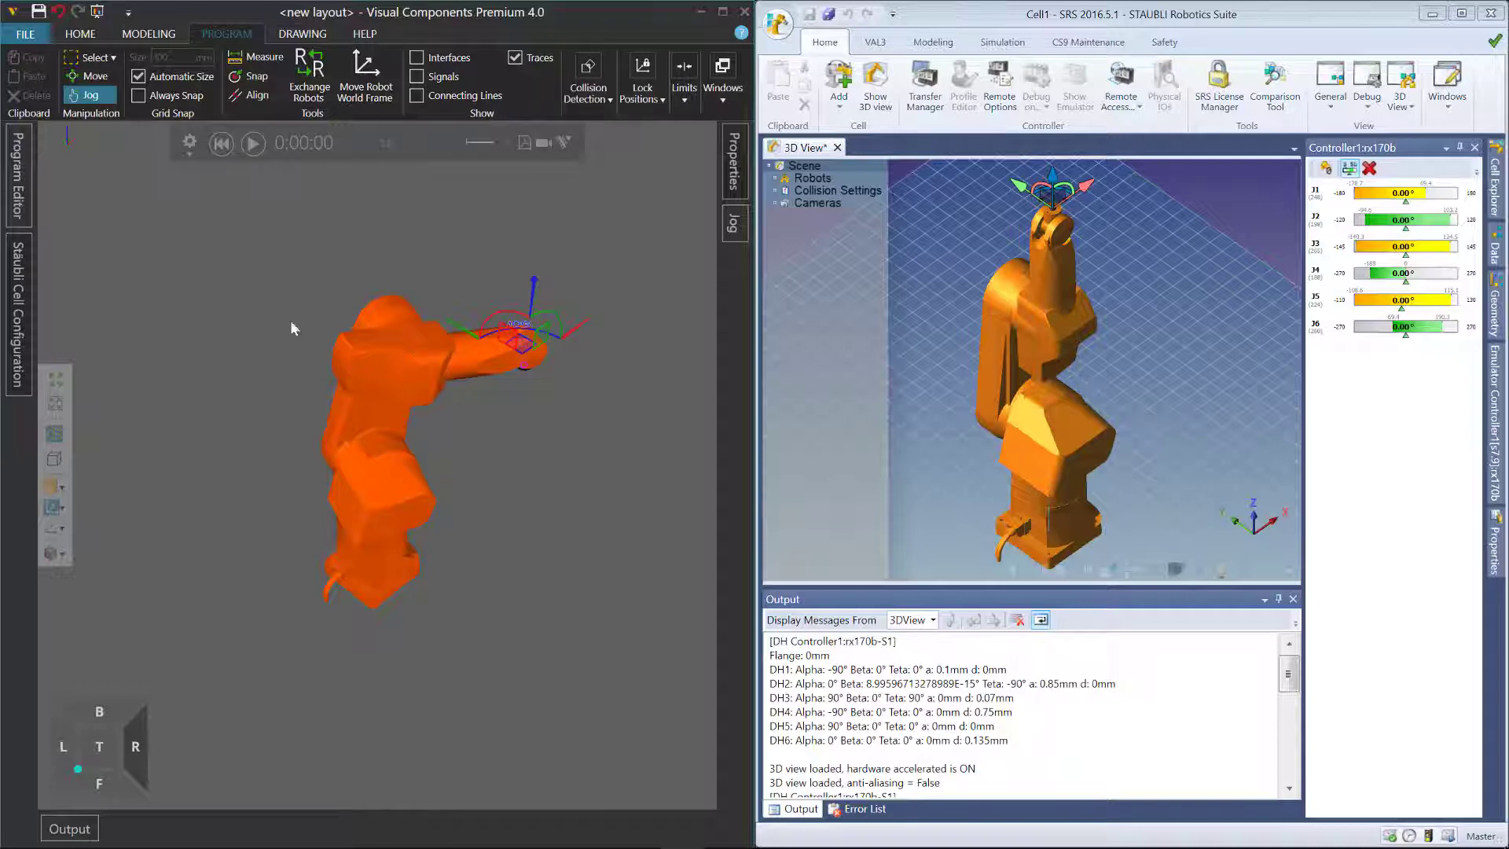
Jog the RX170's tip in Visual Components and expand Joint position under Controller status in the Robotics Suite emulator's control panel.
{"action": "left_click", "coordinate": [29, 202]}
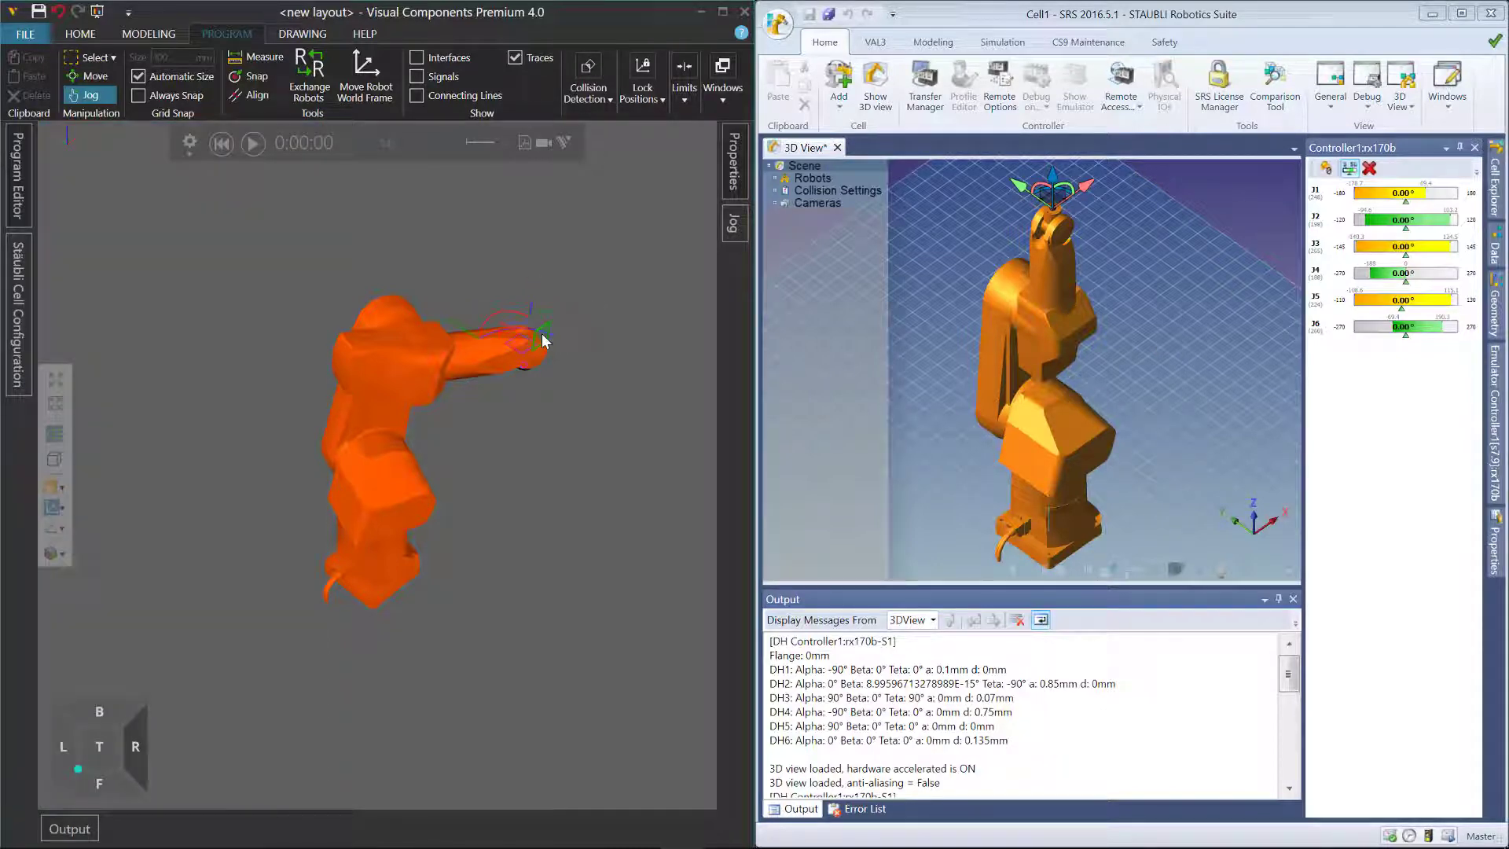
{"action": "left_click_drag", "start_coordinate": [542, 339], "coordinate": [483, 320]}
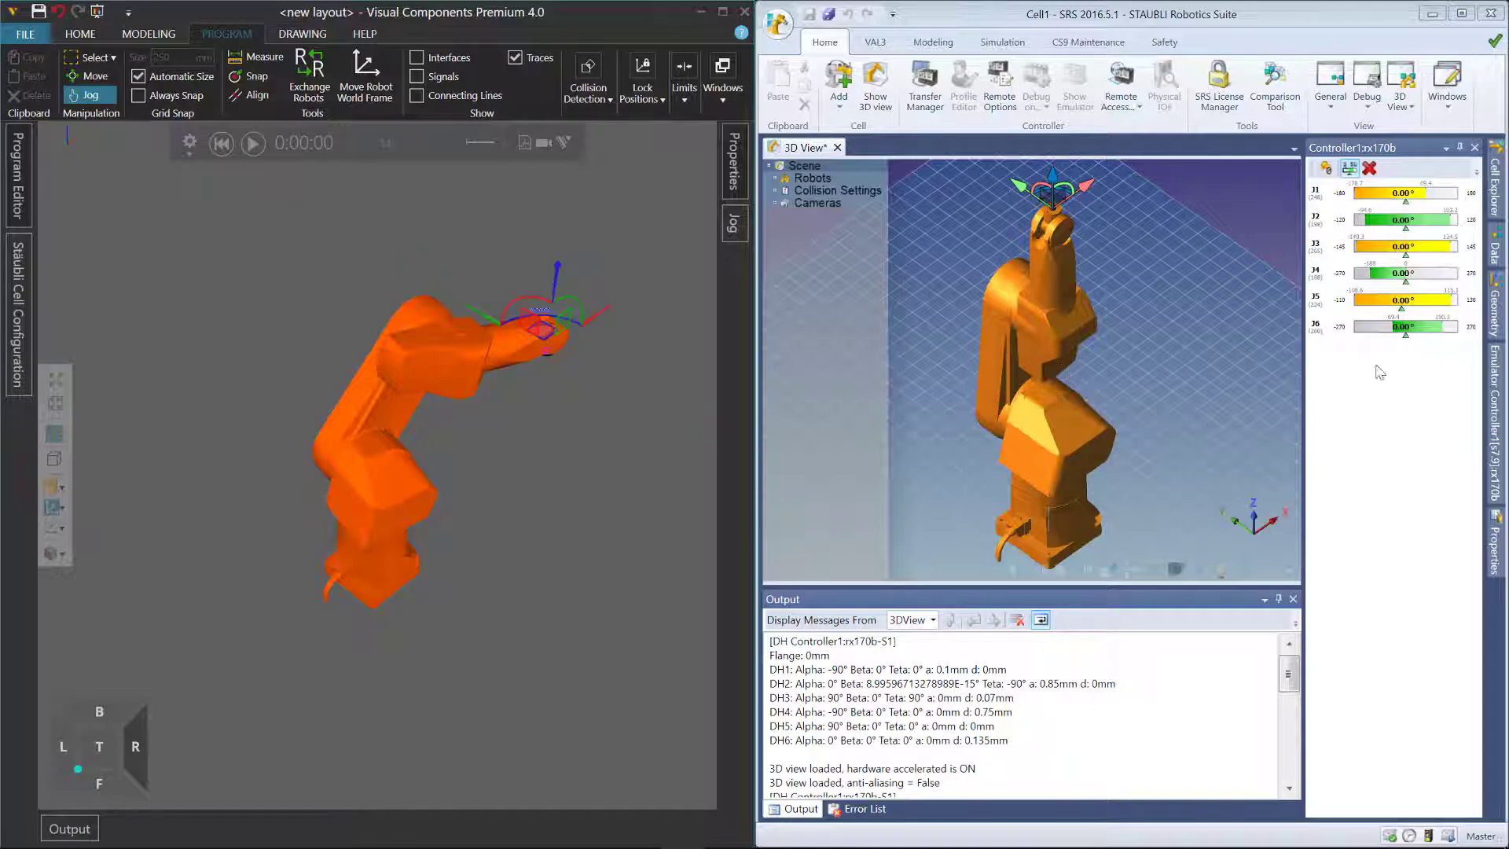
{"action": "left_click", "coordinate": [1495, 425]}
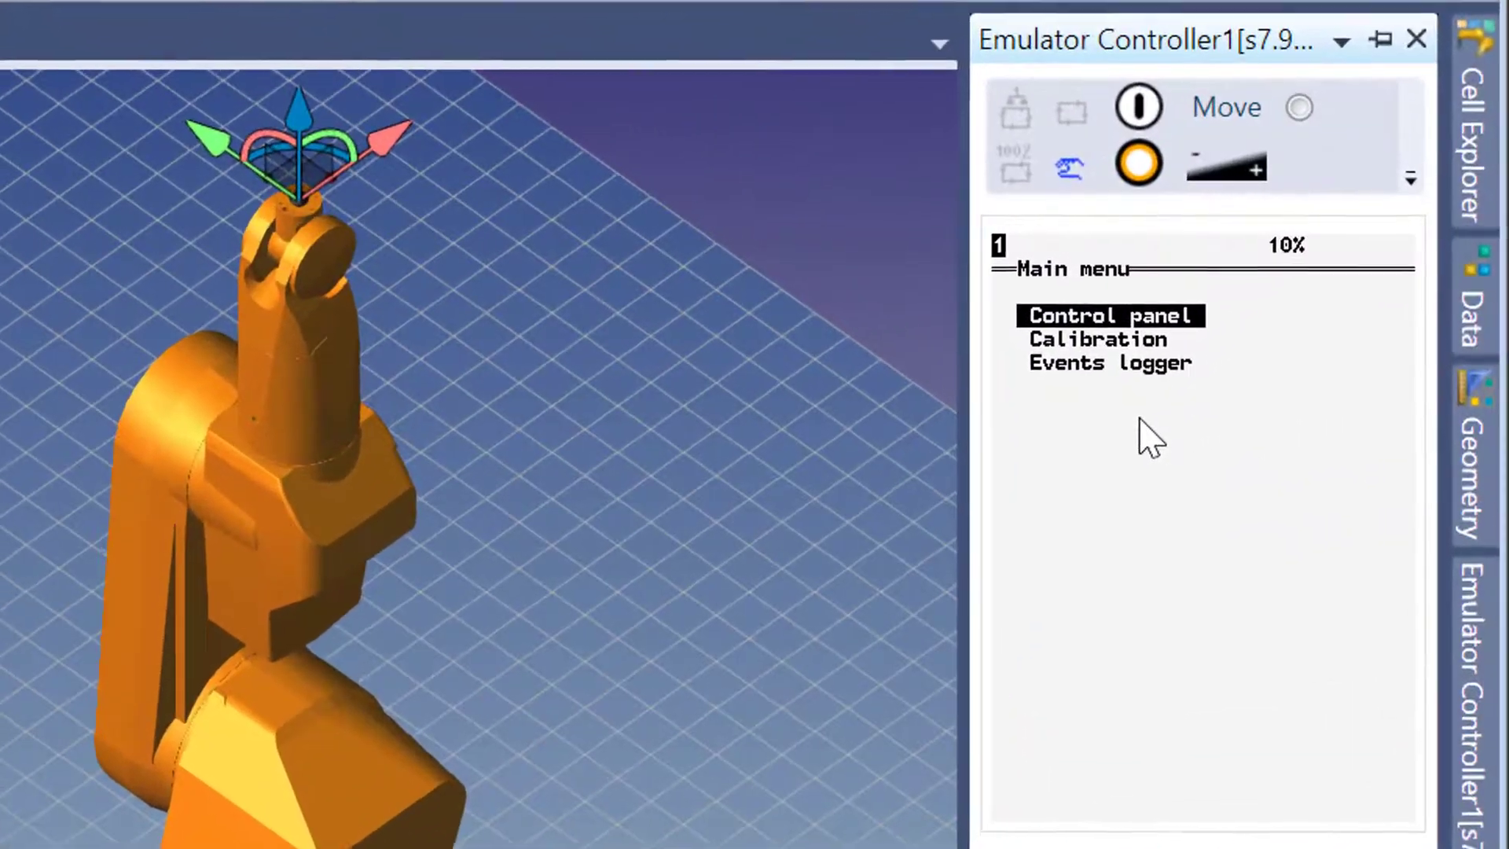
{"action": "key", "text": "Return"}
{"action": "key", "text": "Down"}
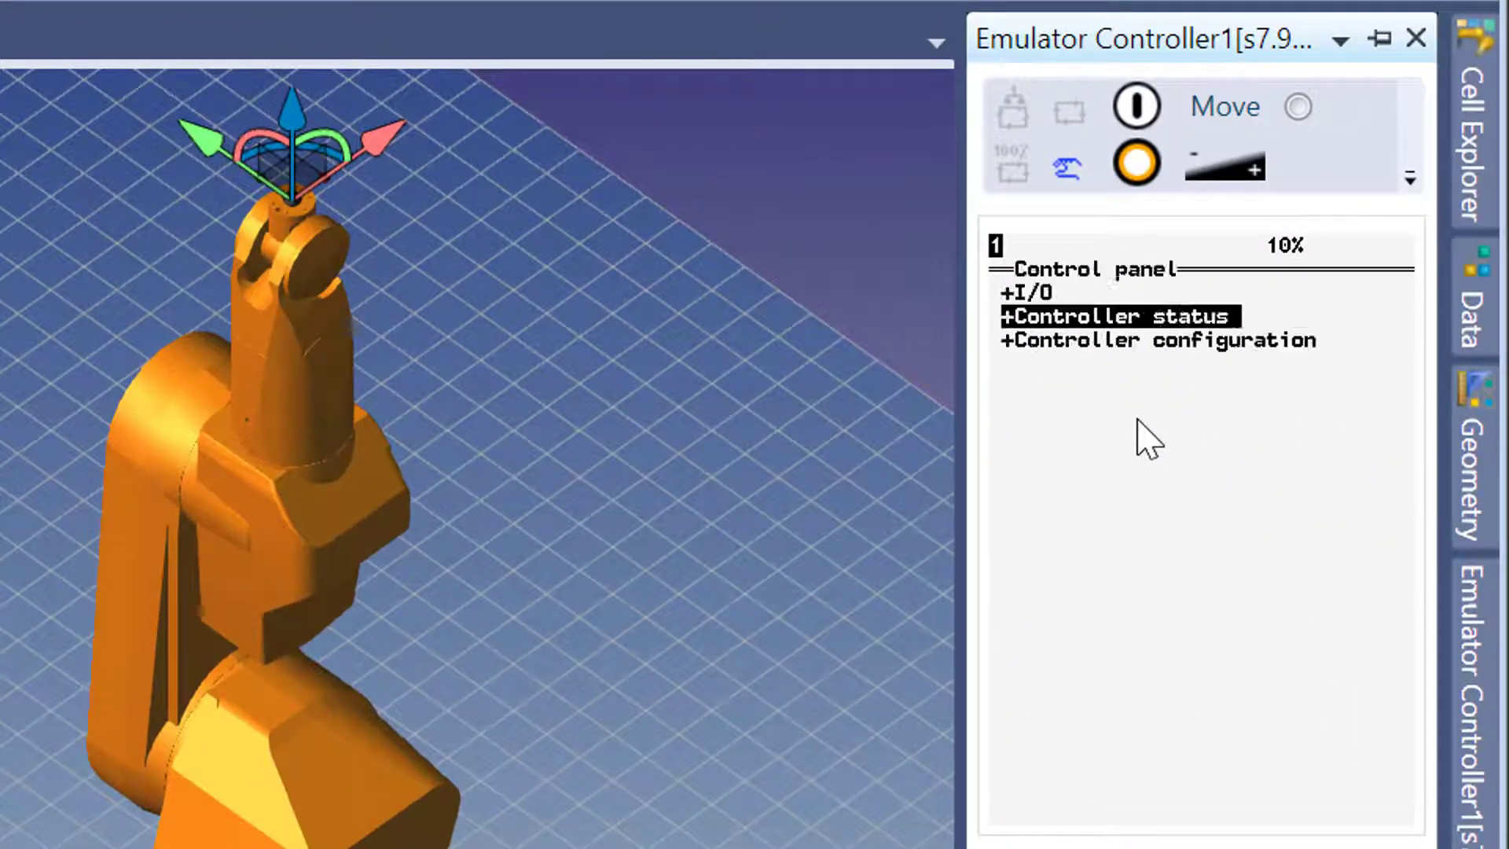
{"action": "key", "text": "Return"}
{"action": "key", "text": "Down"}
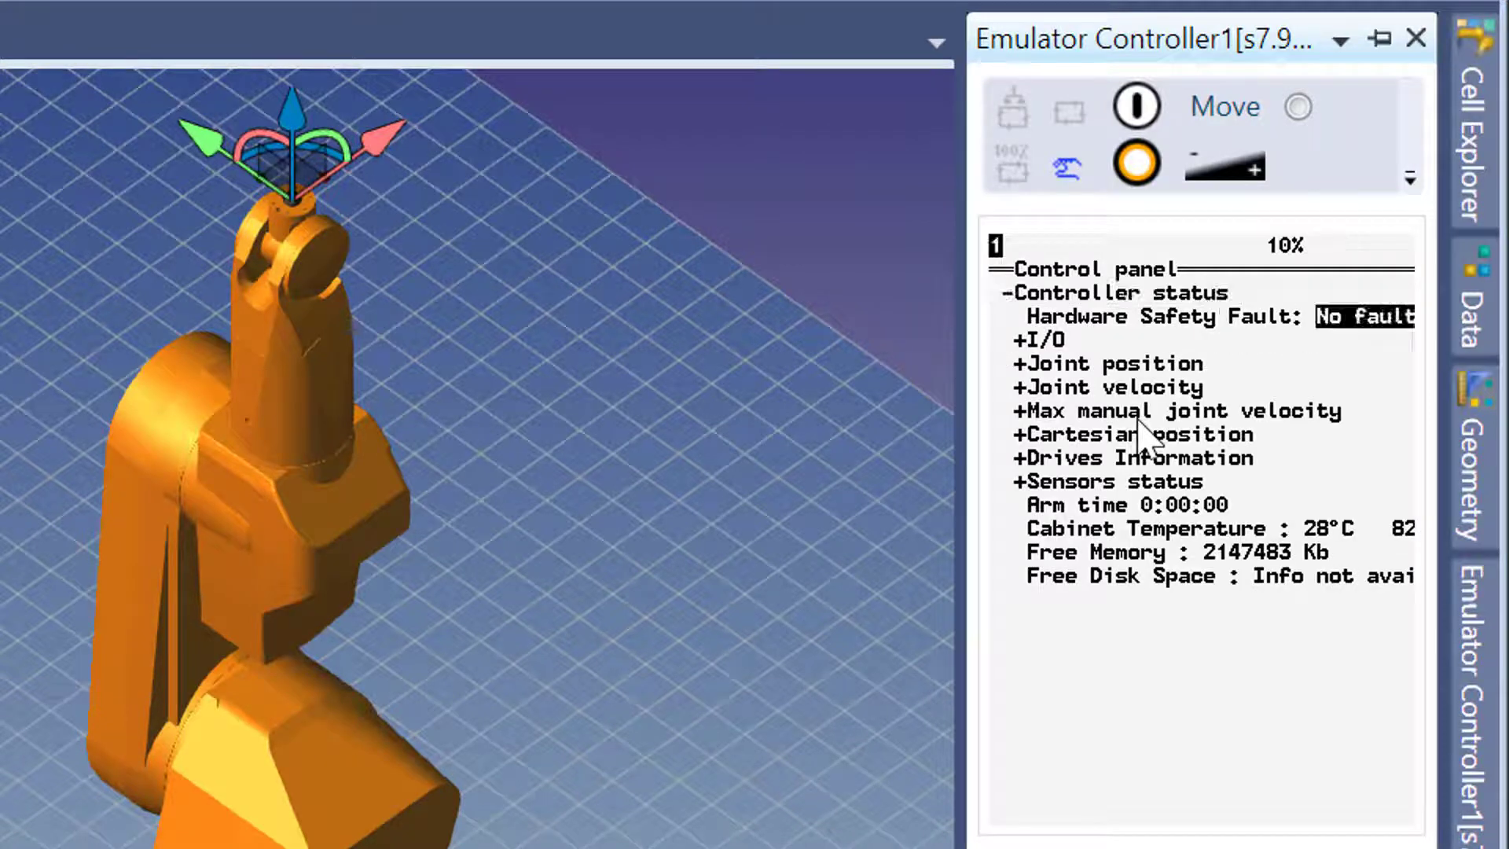
{"action": "key", "text": "Down"}
{"action": "key", "text": "Down"}
{"action": "key", "text": "Return"}
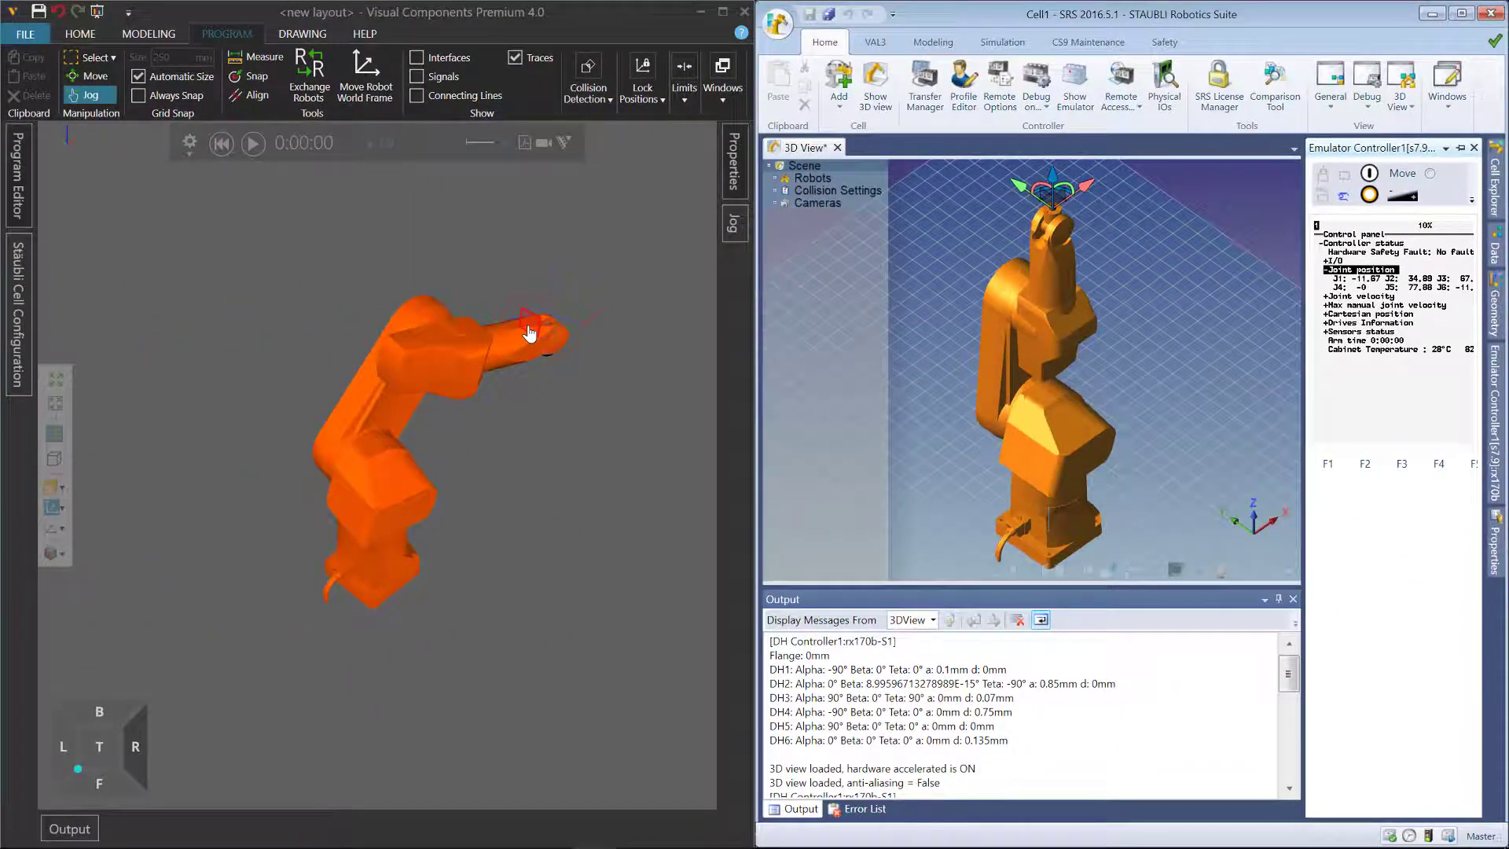
Jog the RX170's tip before and after starting the Synchro simulation in Robotics Suite, and reset the Visual Components simulation.
{"action": "left_click_drag", "start_coordinate": [539, 327], "coordinate": [496, 338]}
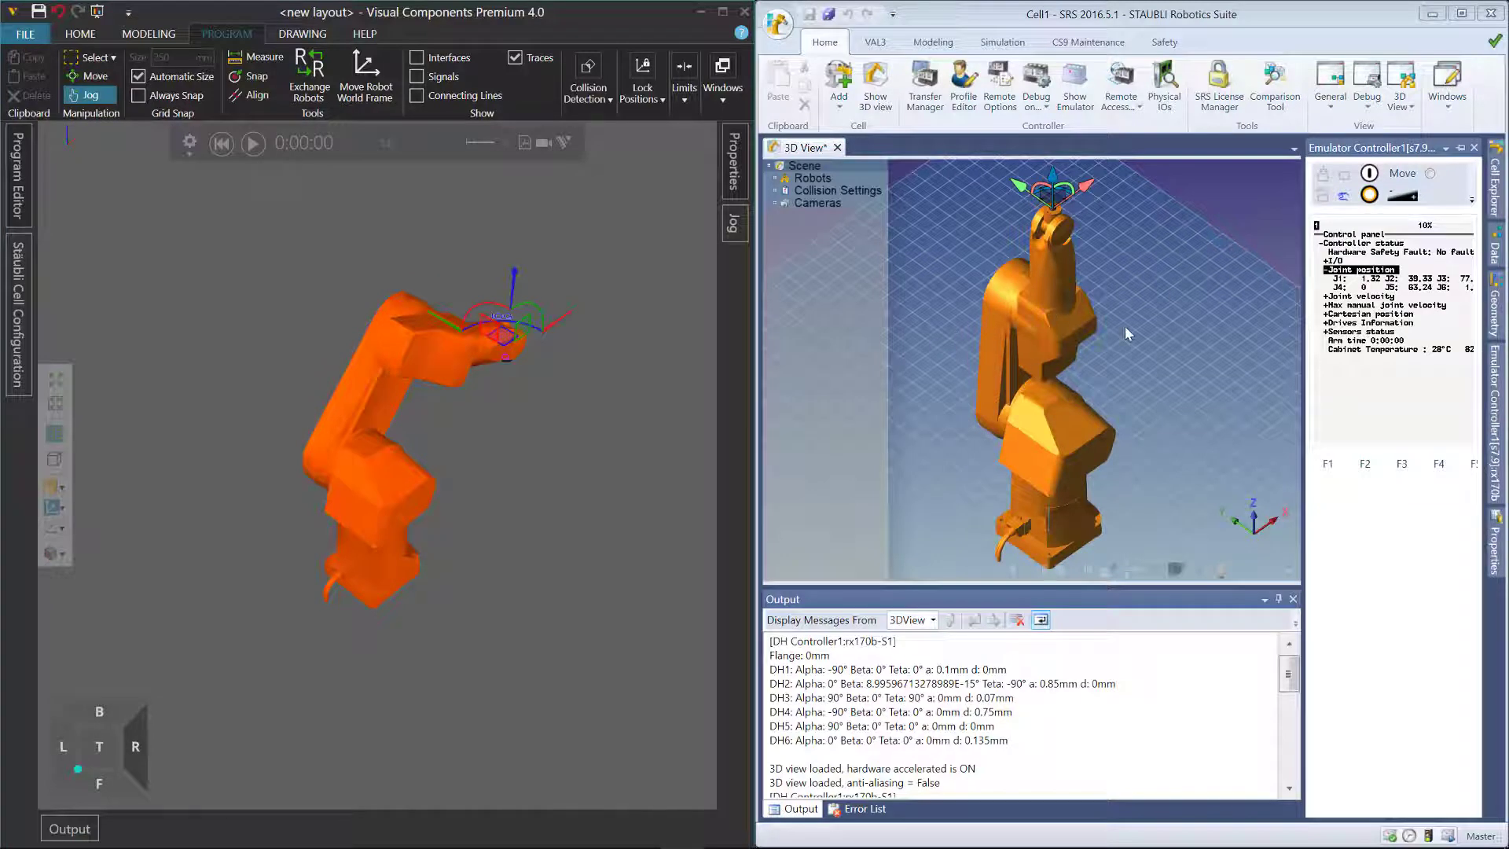
{"action": "left_click", "coordinate": [1007, 47]}
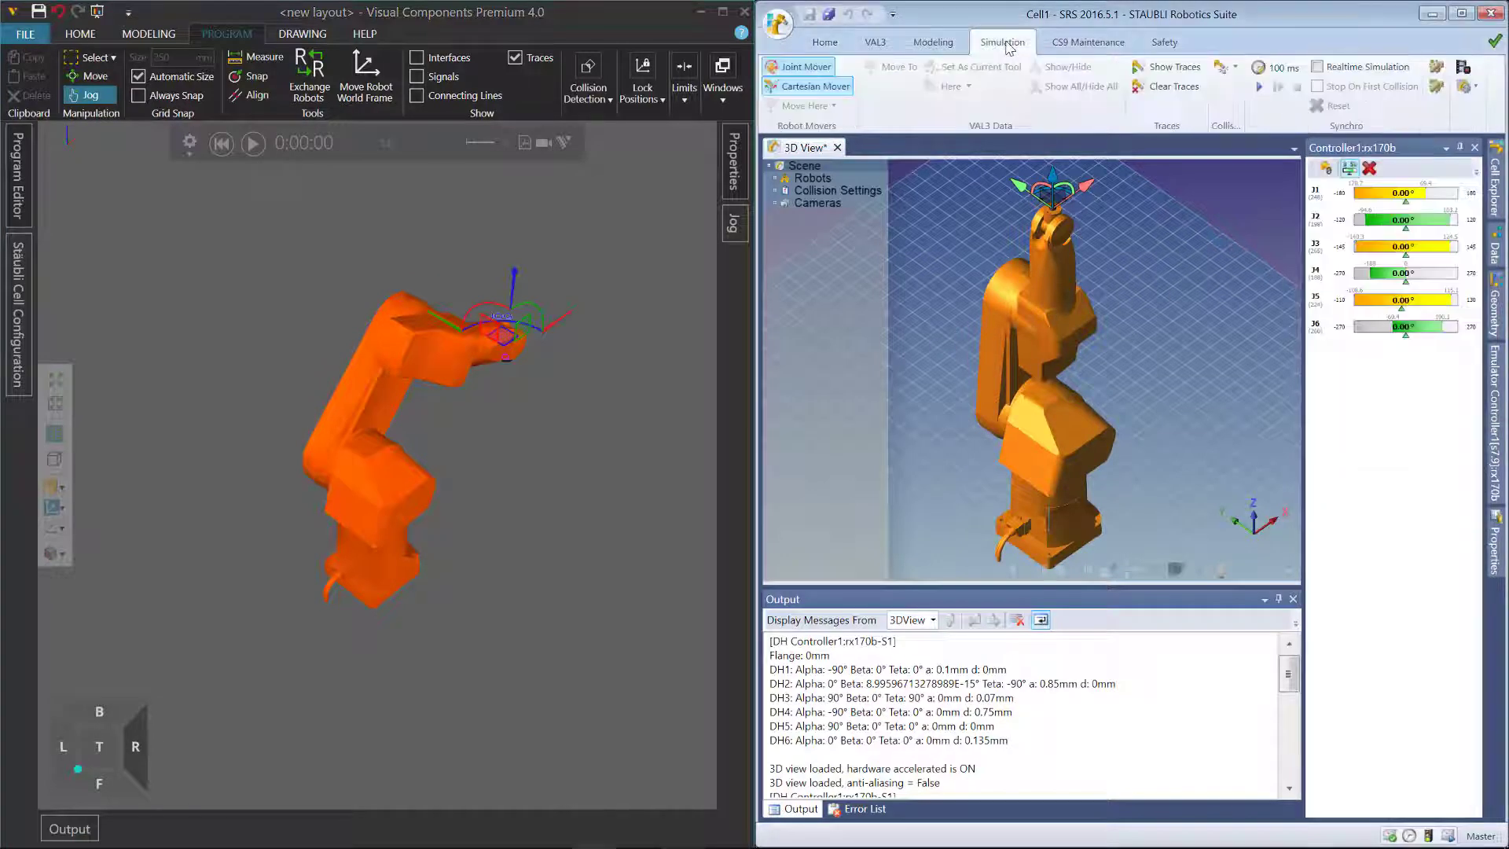
{"action": "left_click", "coordinate": [1258, 87]}
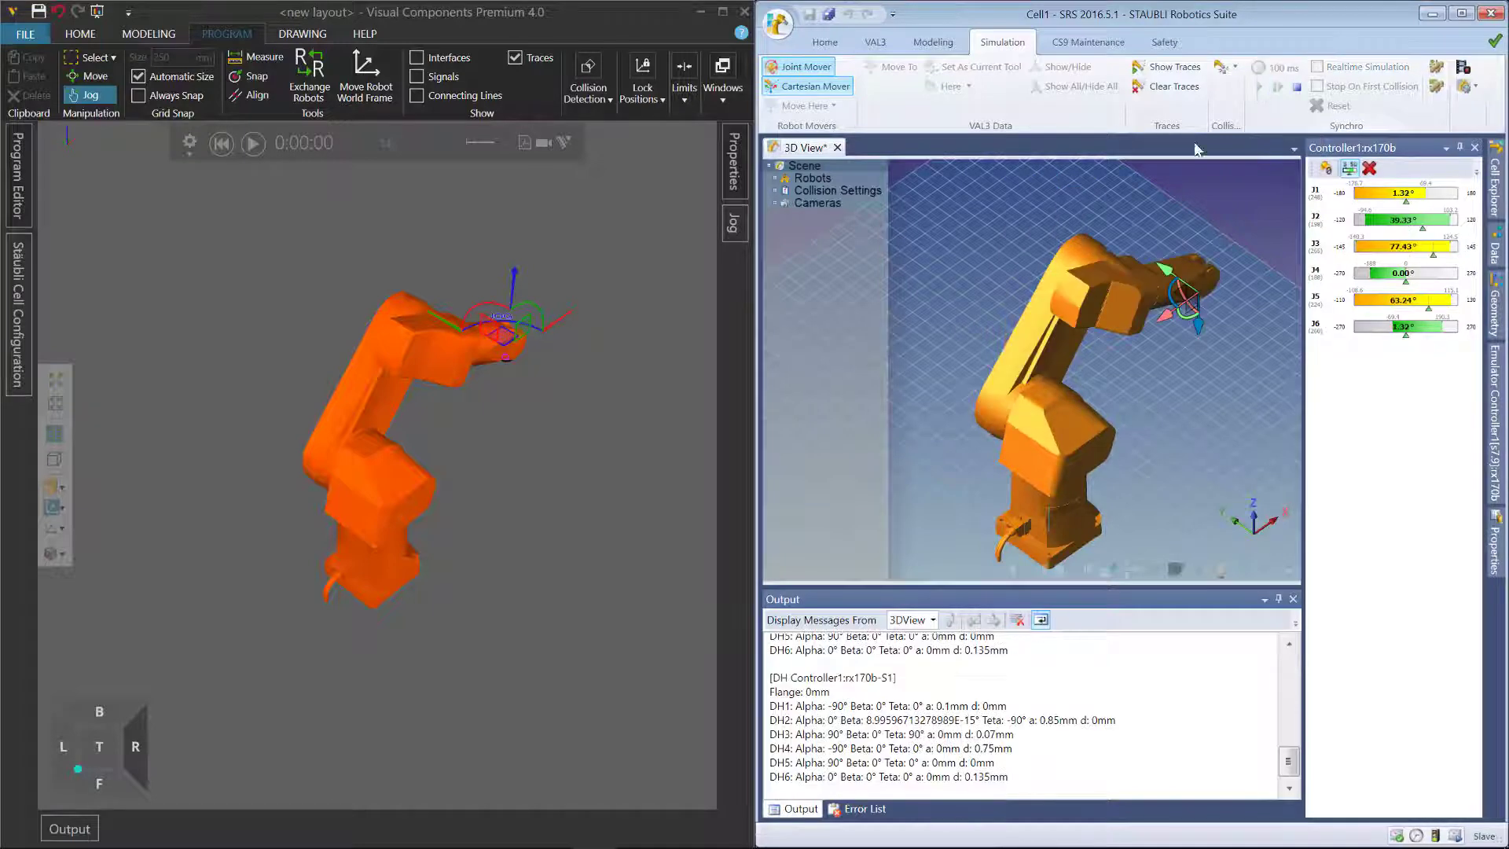
{"action": "left_click_drag", "start_coordinate": [489, 335], "coordinate": [252, 157]}
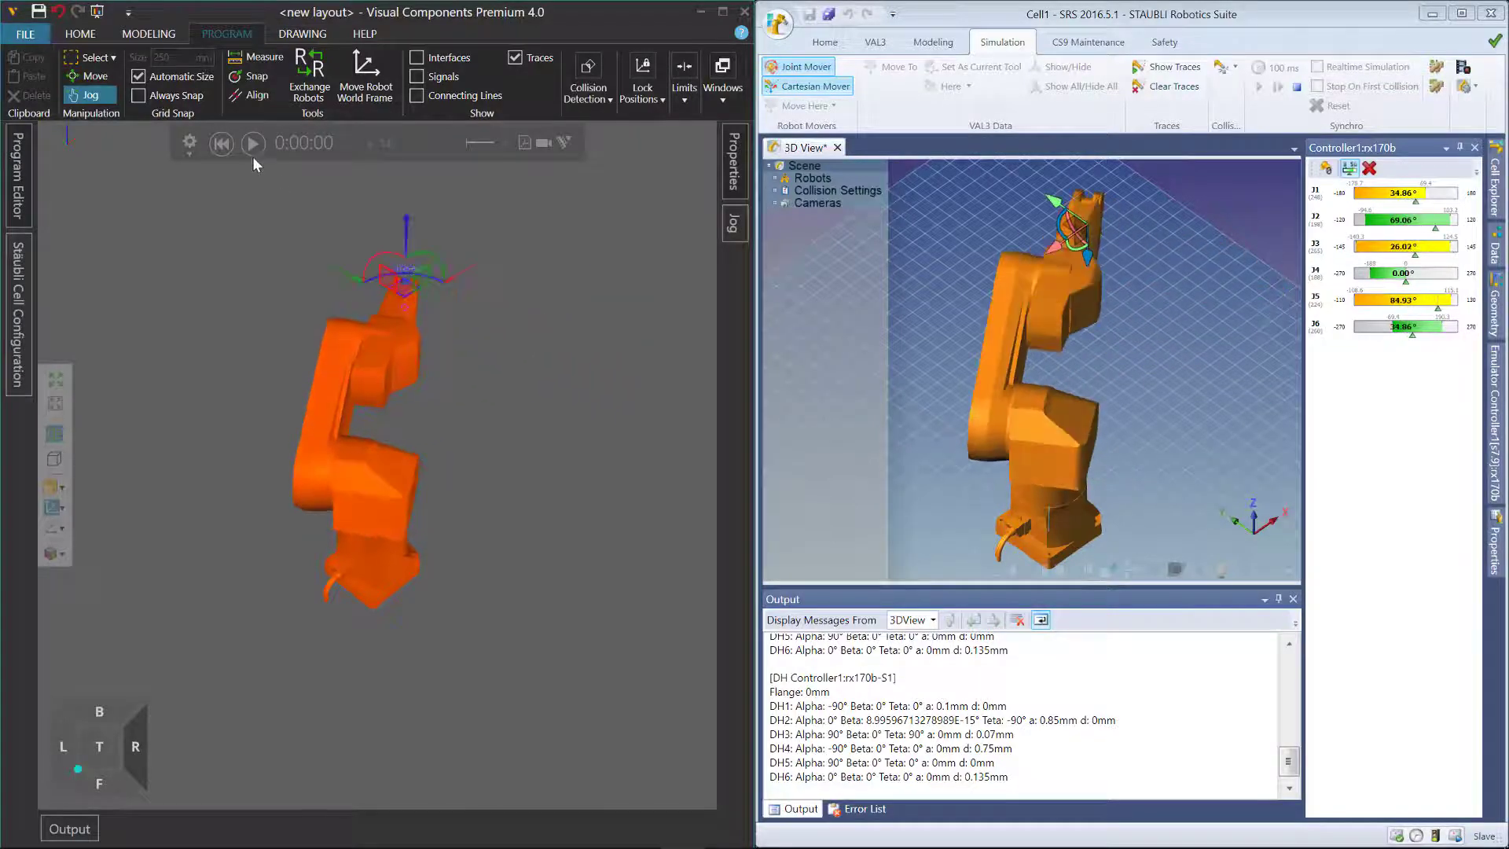
{"action": "left_click", "coordinate": [222, 144]}
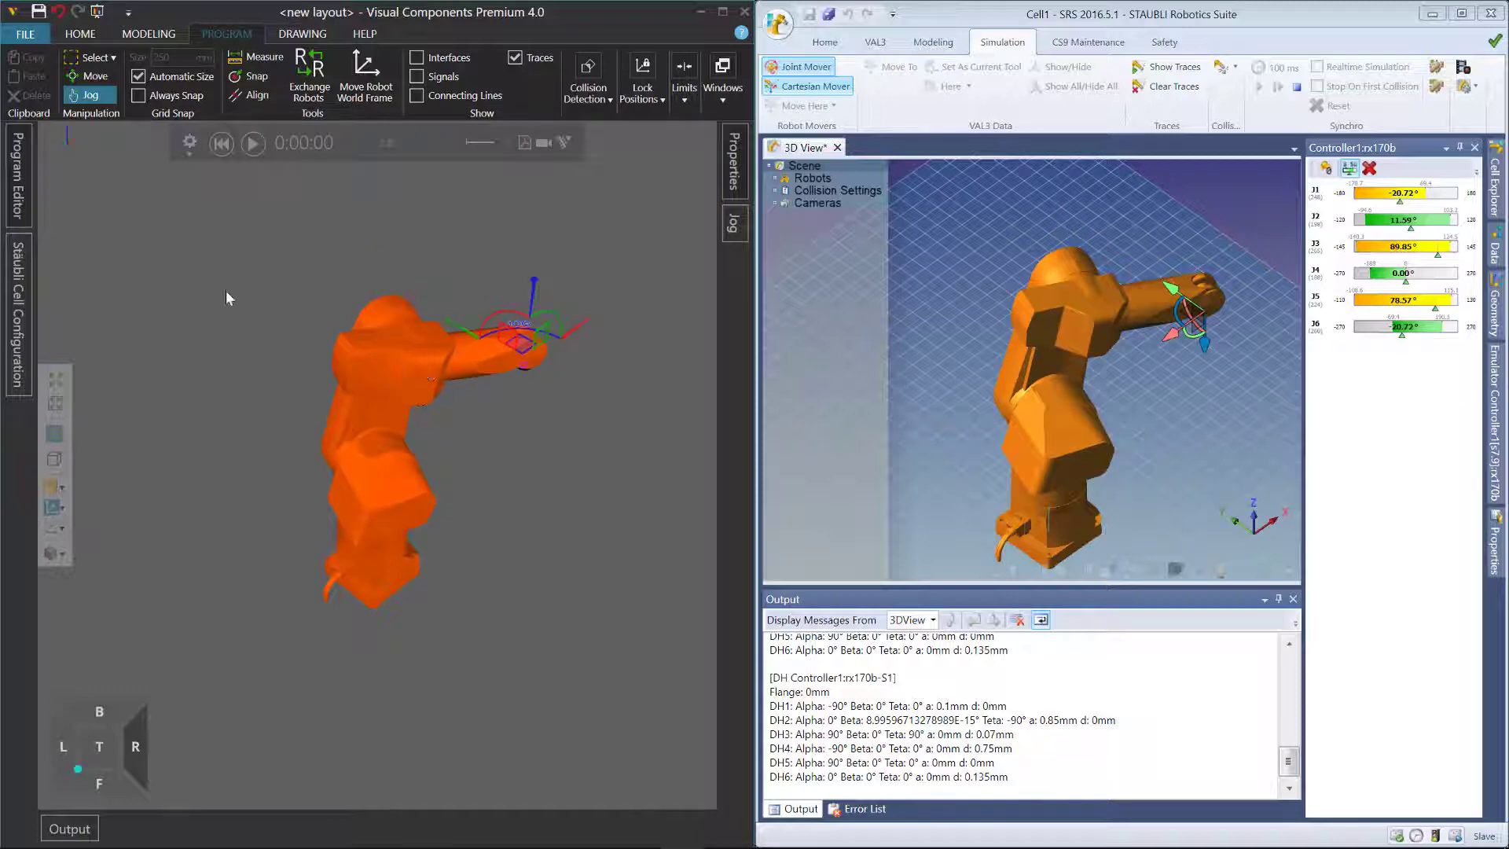
Lower the RX170's tip, with J2 at about 49° and J3 at about 110°, and add PTP motion P1 to the Main program.
{"action": "left_click", "coordinate": [19, 187]}
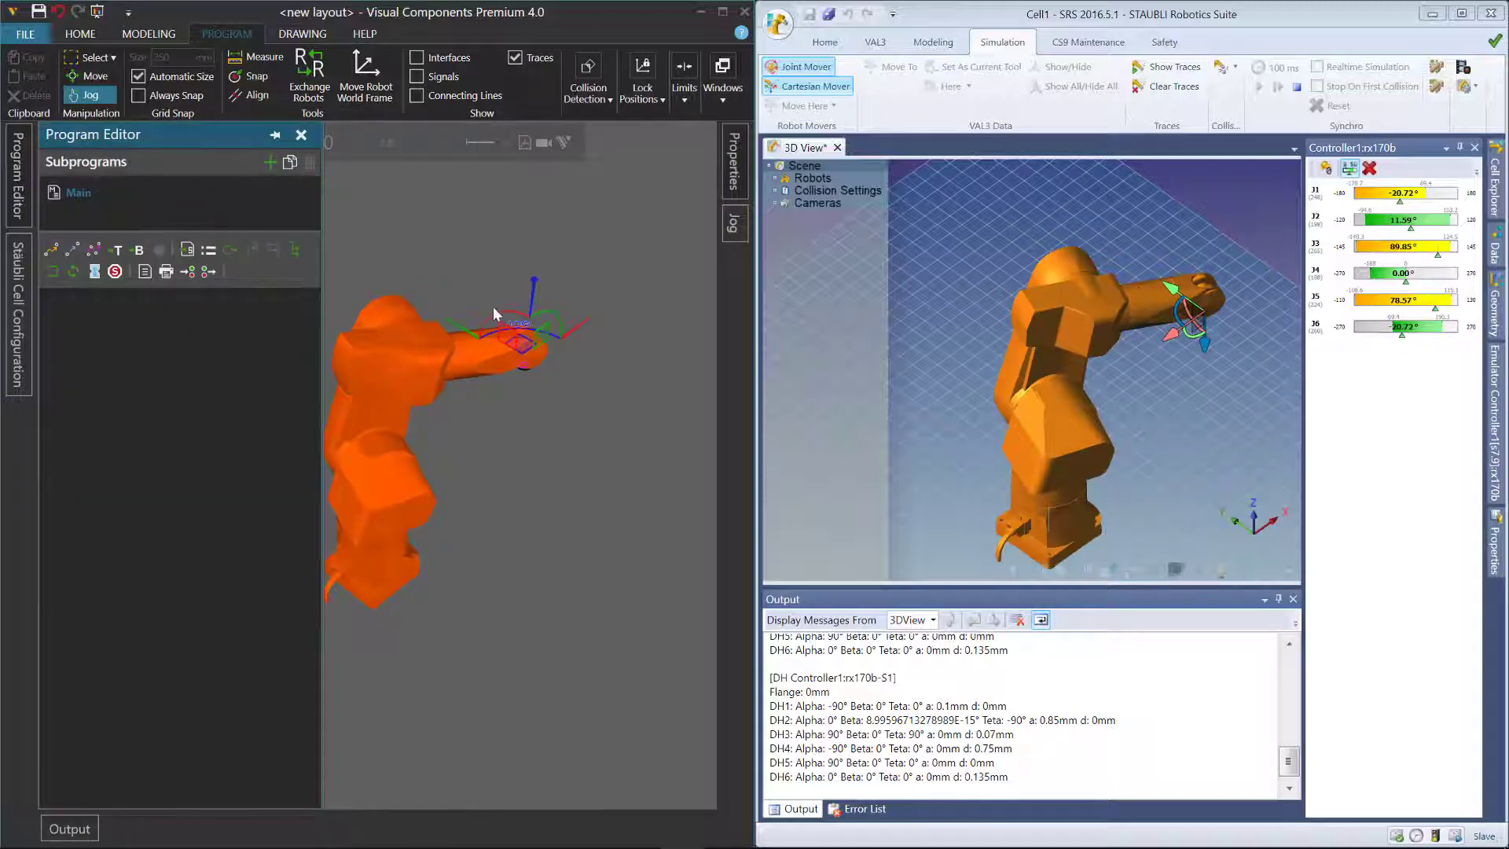
{"action": "left_click_drag", "start_coordinate": [533, 300], "coordinate": [507, 408]}
{"action": "left_click", "coordinate": [19, 188]}
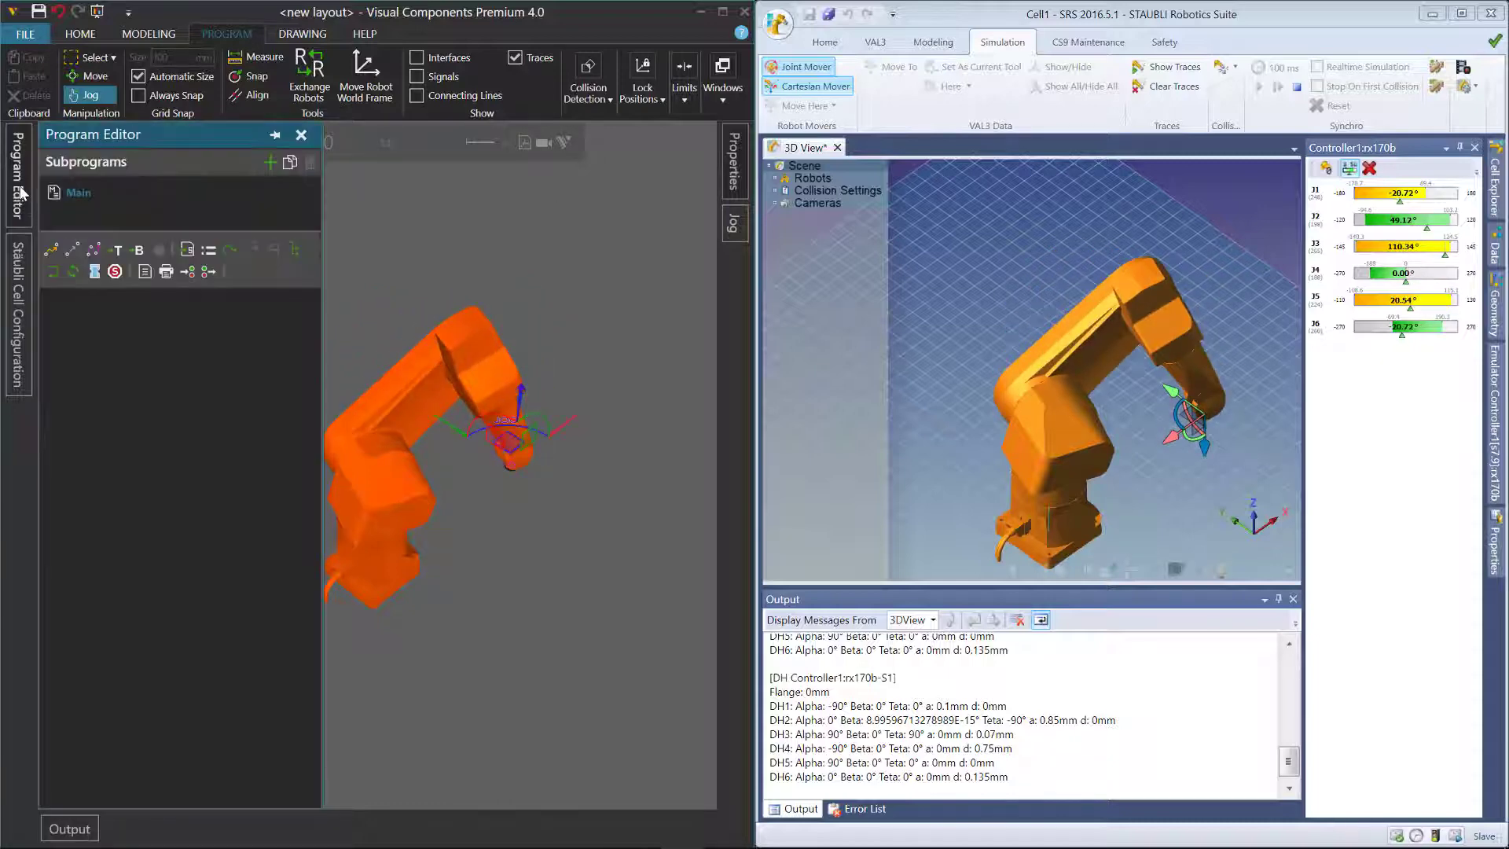
{"action": "left_click", "coordinate": [51, 252]}
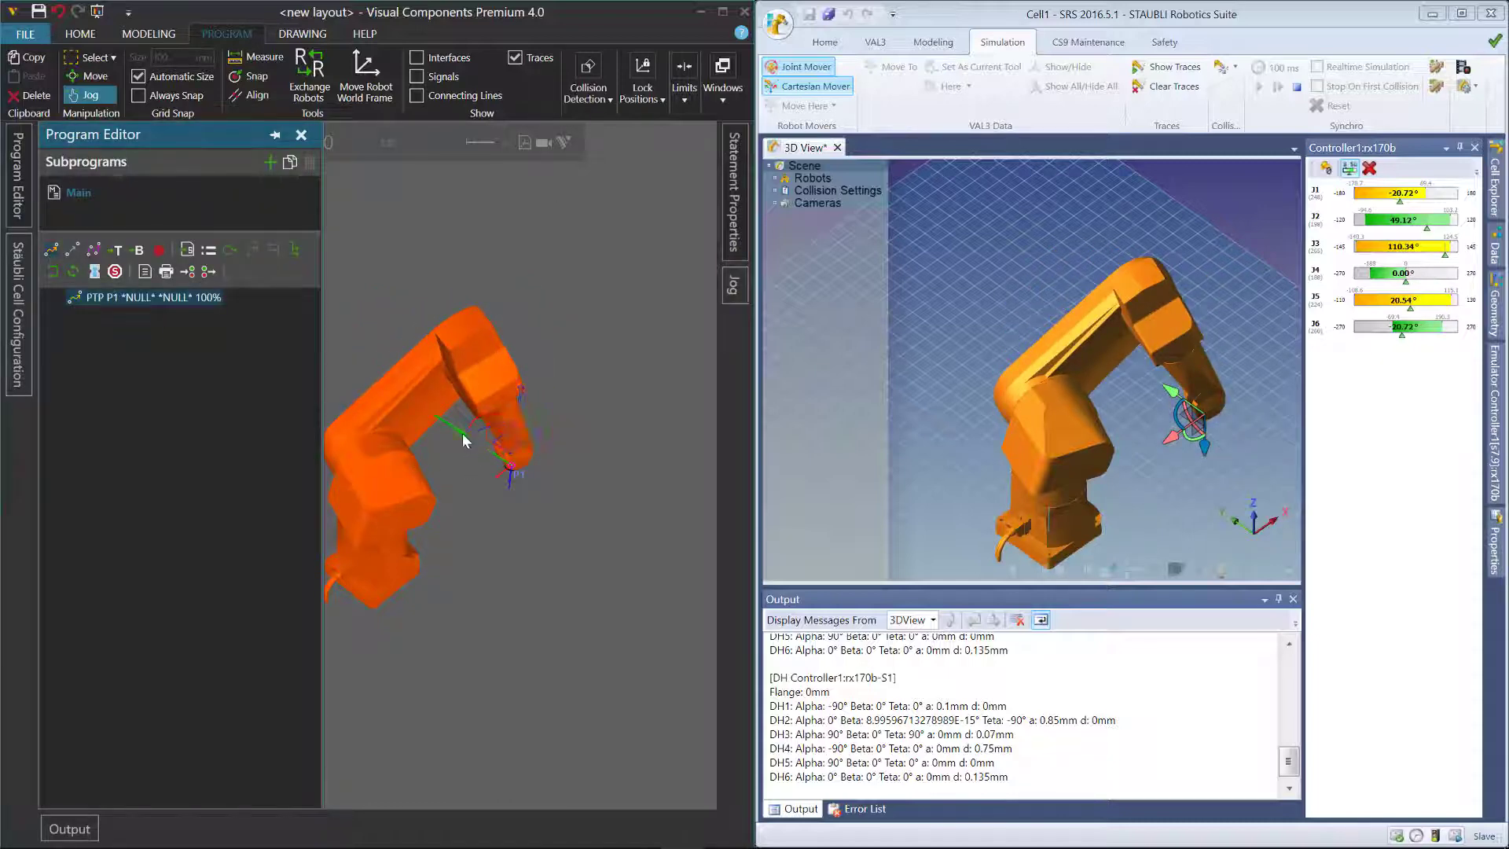
Jog the RX170's tip around to J1 about 51° and J2 about 79°, and add PTP motion P2.
{"action": "left_click_drag", "start_coordinate": [465, 442], "coordinate": [330, 318]}
{"action": "left_click", "coordinate": [25, 206]}
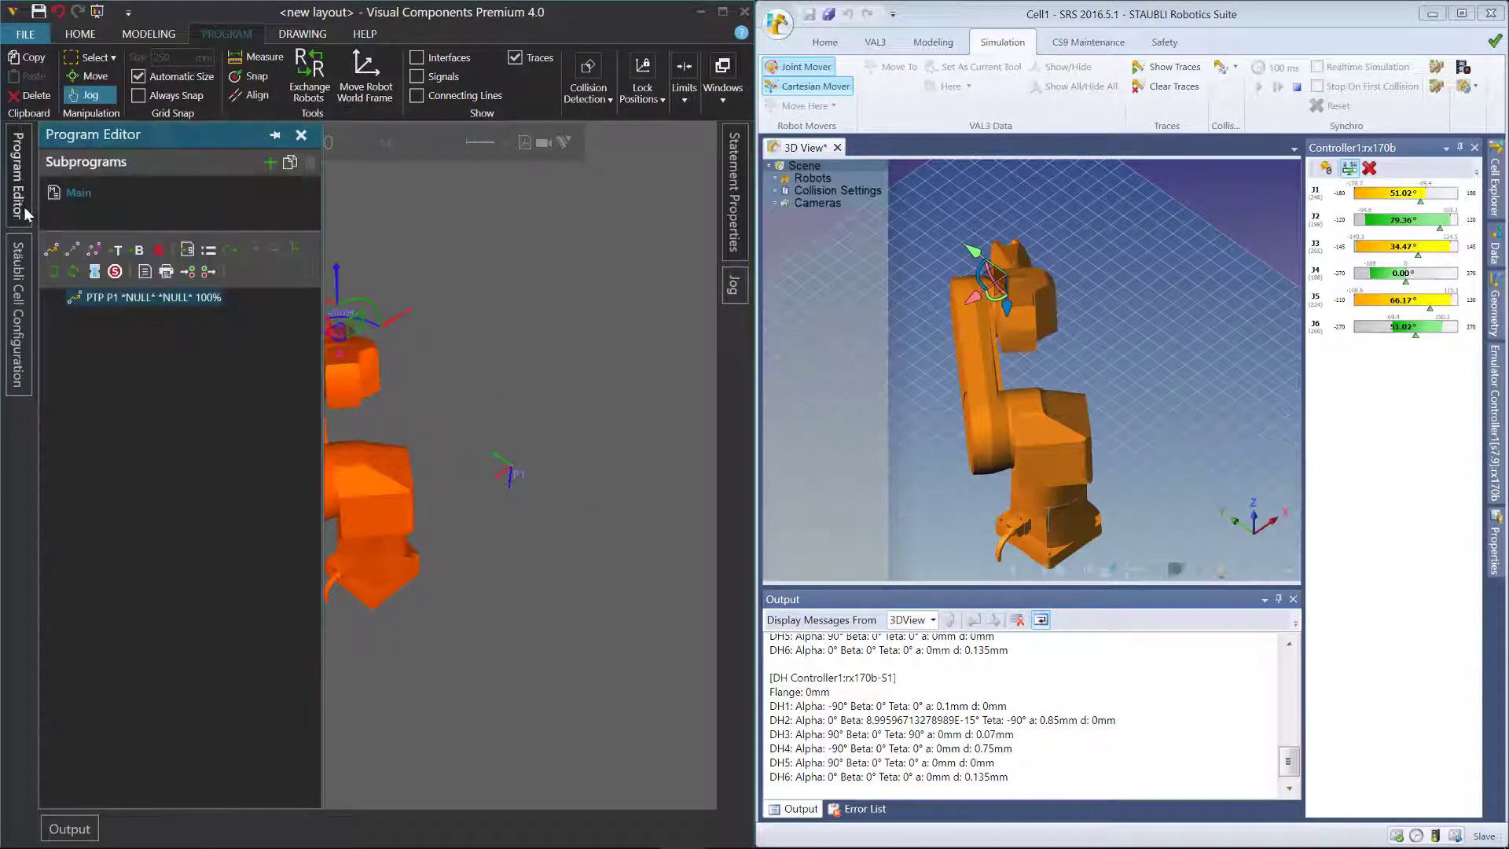
{"action": "left_click", "coordinate": [57, 252]}
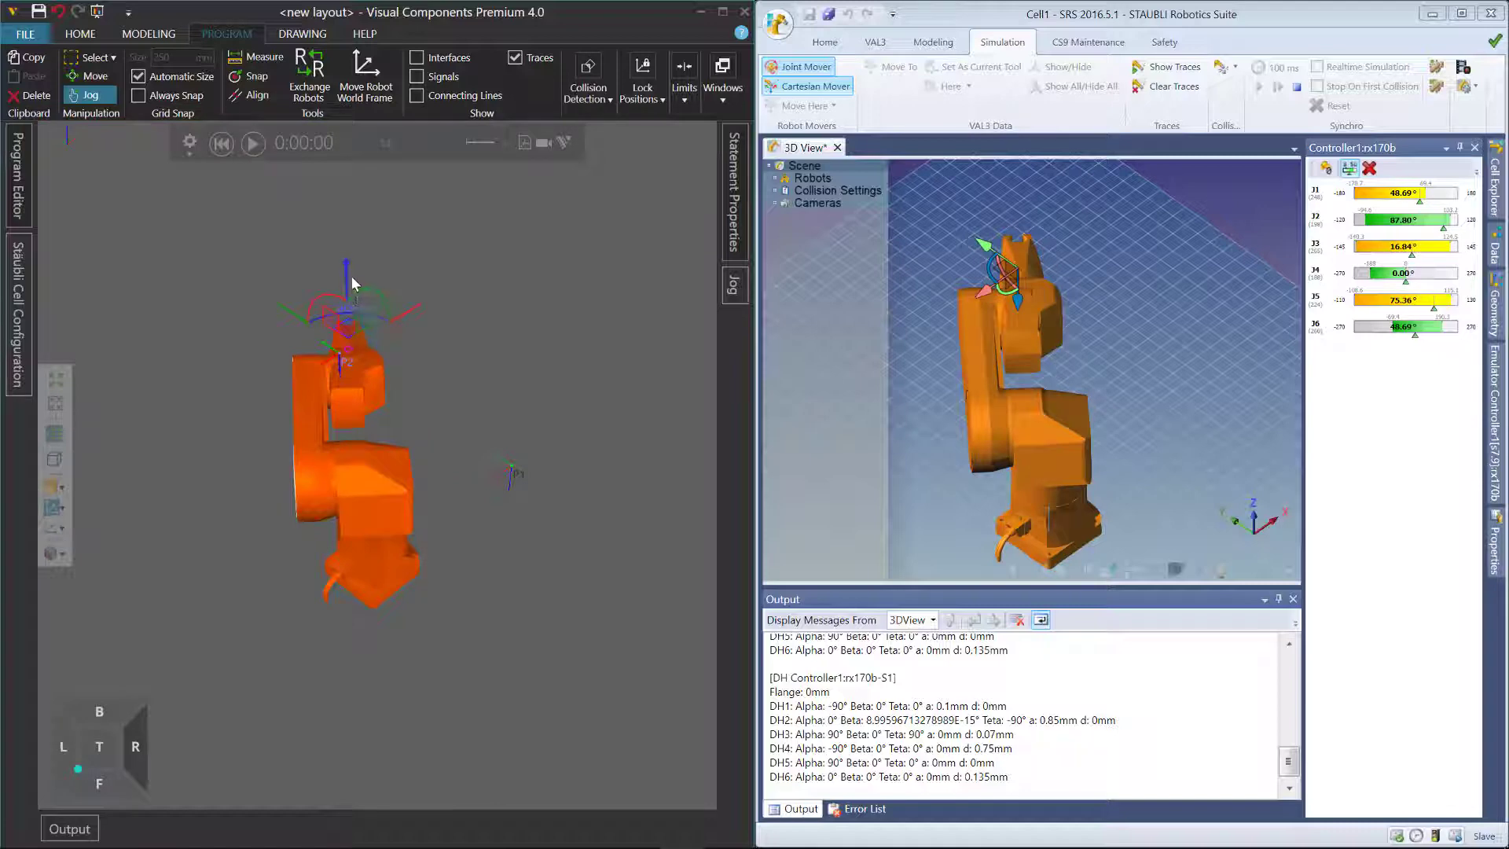
Raise the RX170's tip to J2 about 76° and J5 about 92°, and add PTP motion P3.
{"action": "left_click_drag", "start_coordinate": [346, 267], "coordinate": [348, 186]}
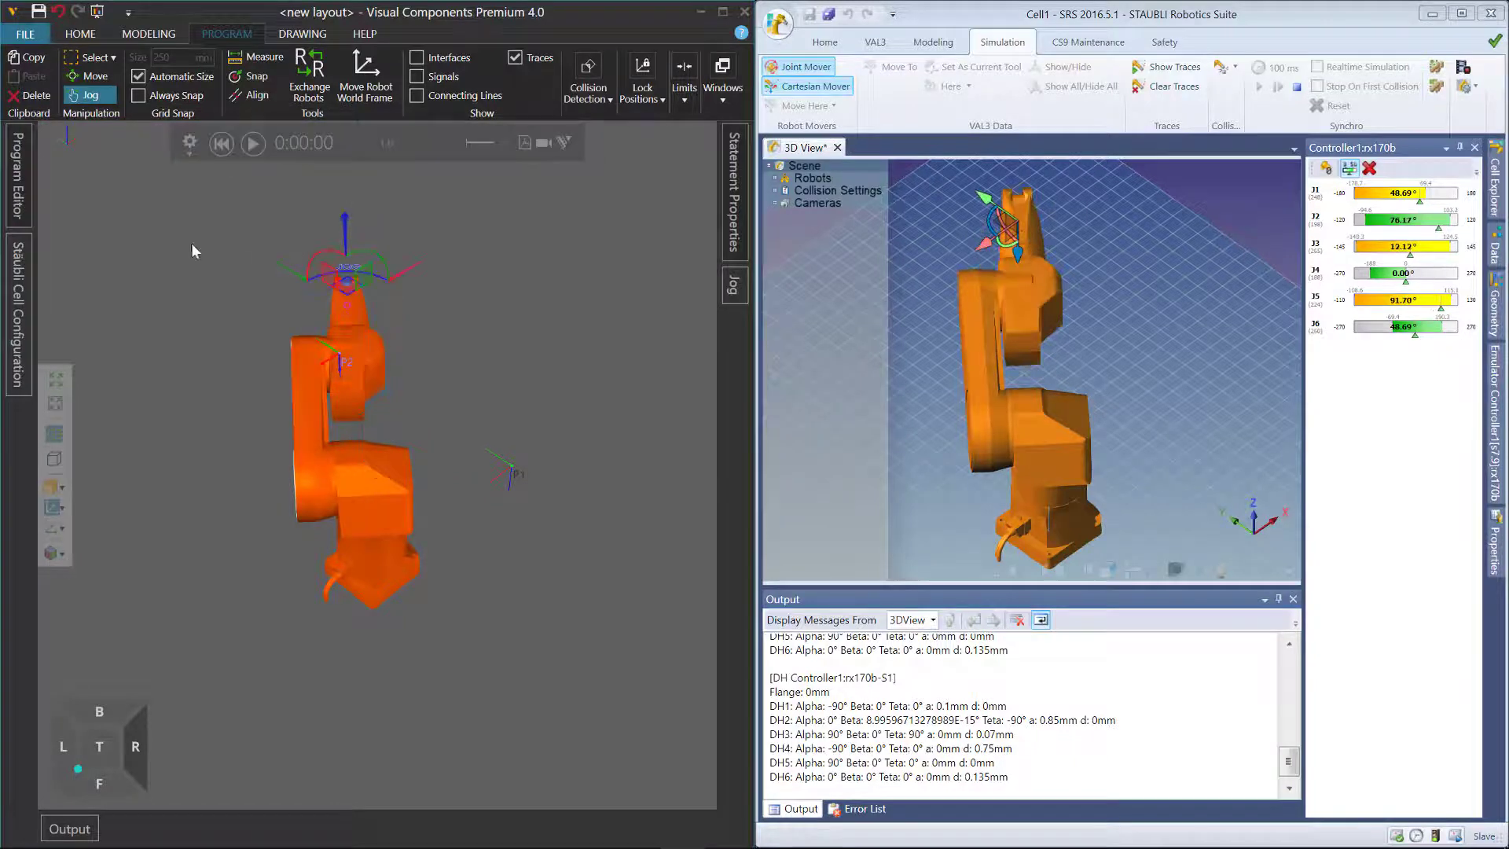
{"action": "left_click", "coordinate": [18, 160]}
{"action": "left_click", "coordinate": [57, 252]}
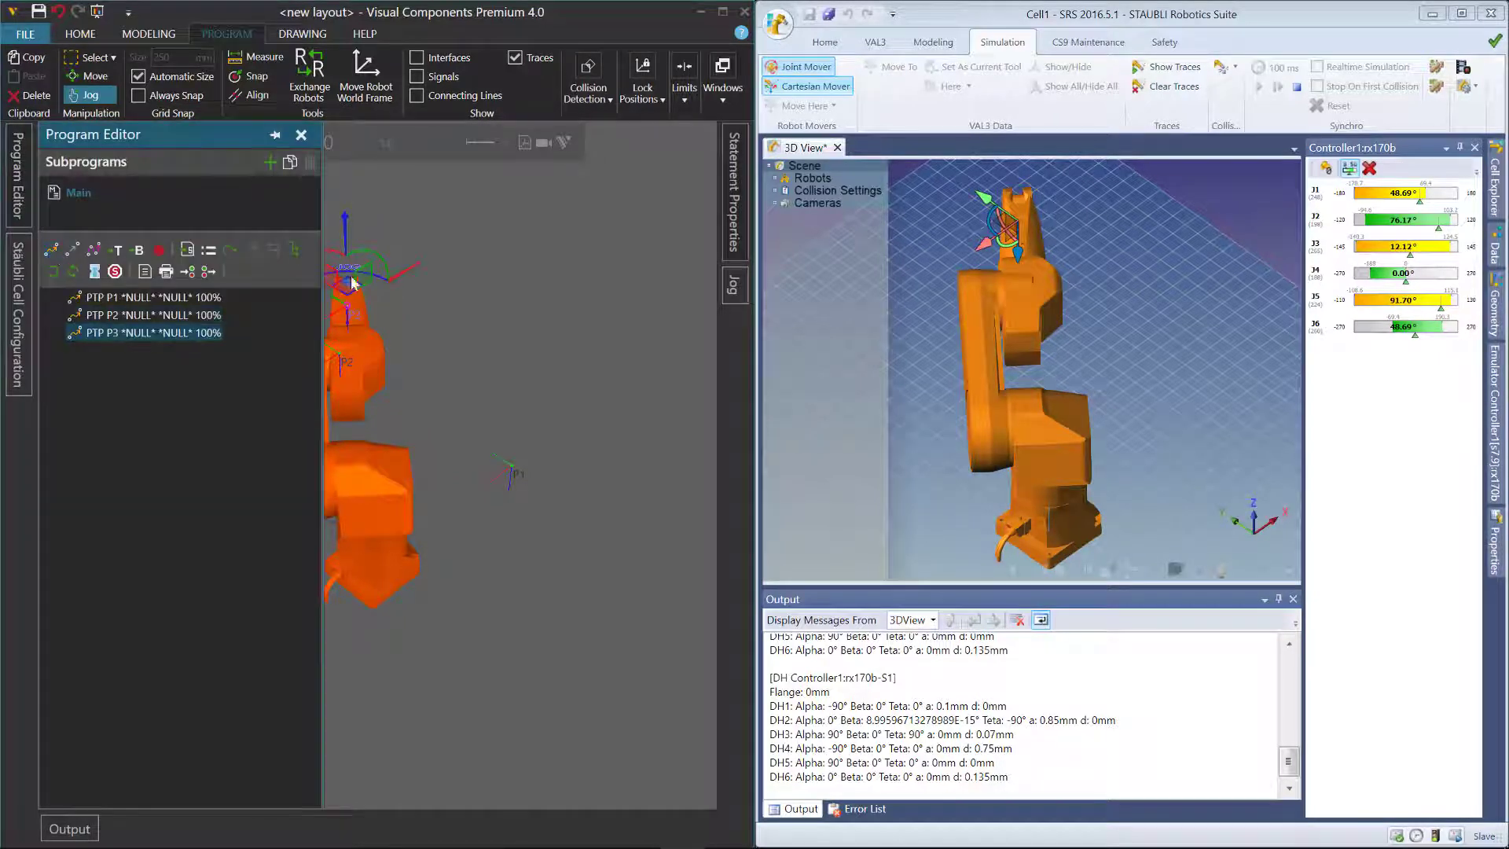
Jog the RX170's tip to J1 about -39° and J2 about 34°, add PTP motion P4, and run the program from the start.
{"action": "left_click_drag", "start_coordinate": [345, 236], "coordinate": [580, 382]}
{"action": "left_click", "coordinate": [17, 195]}
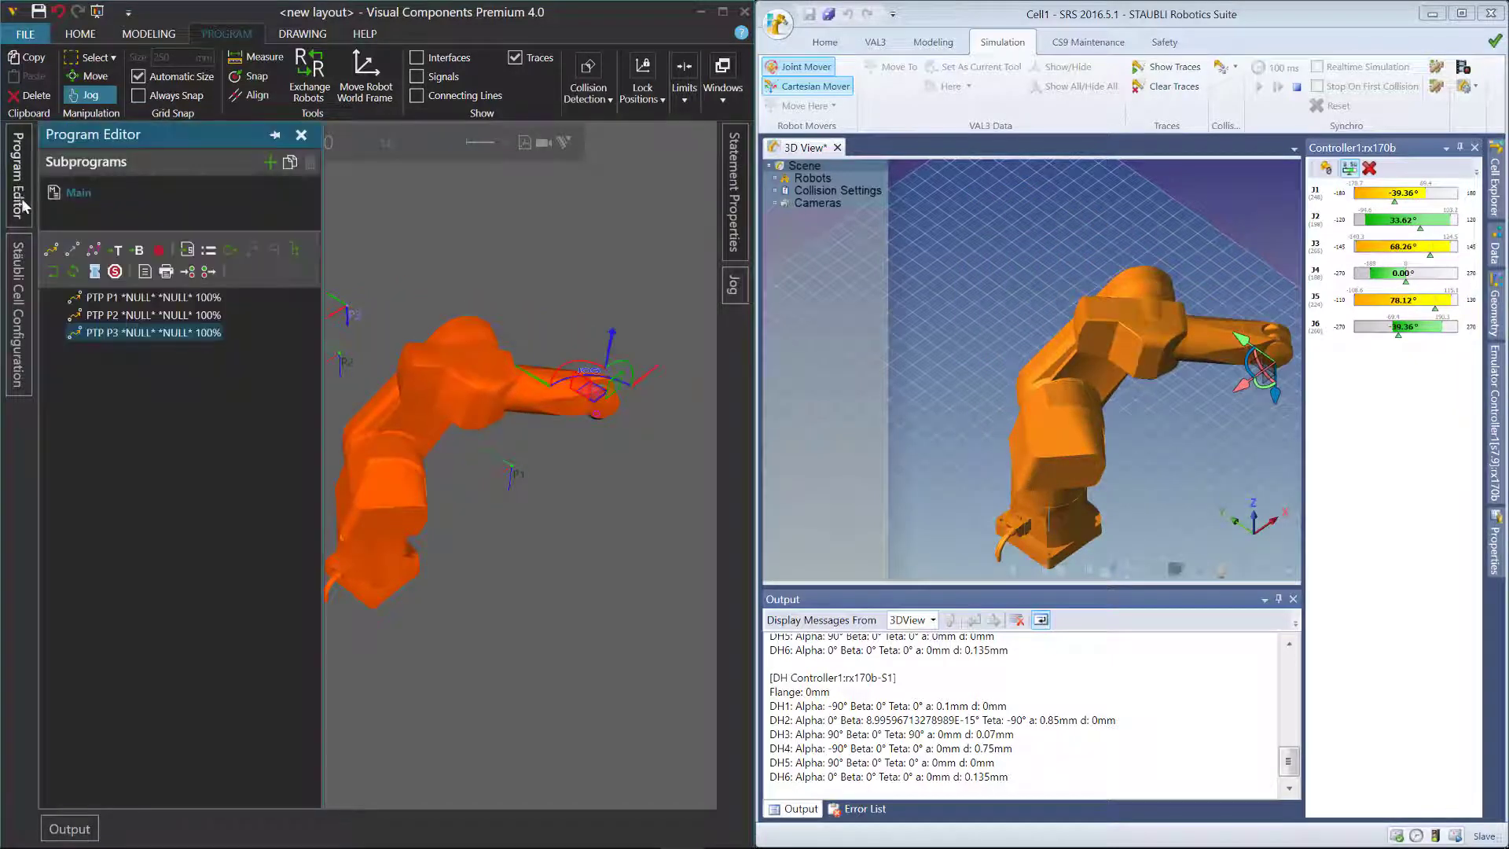
{"action": "left_click", "coordinate": [51, 250]}
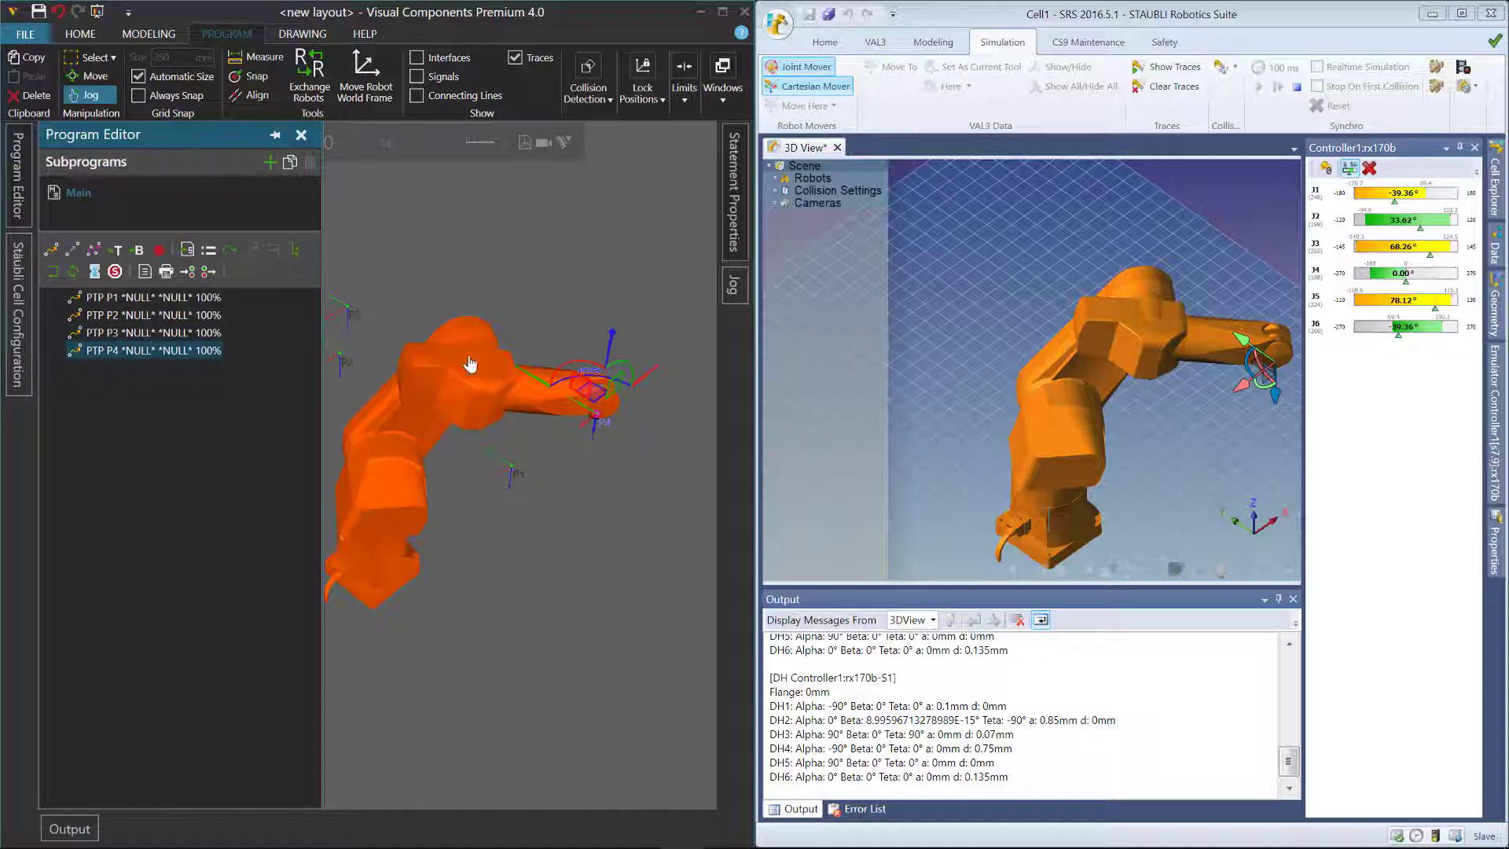
{"action": "left_click", "coordinate": [222, 144]}
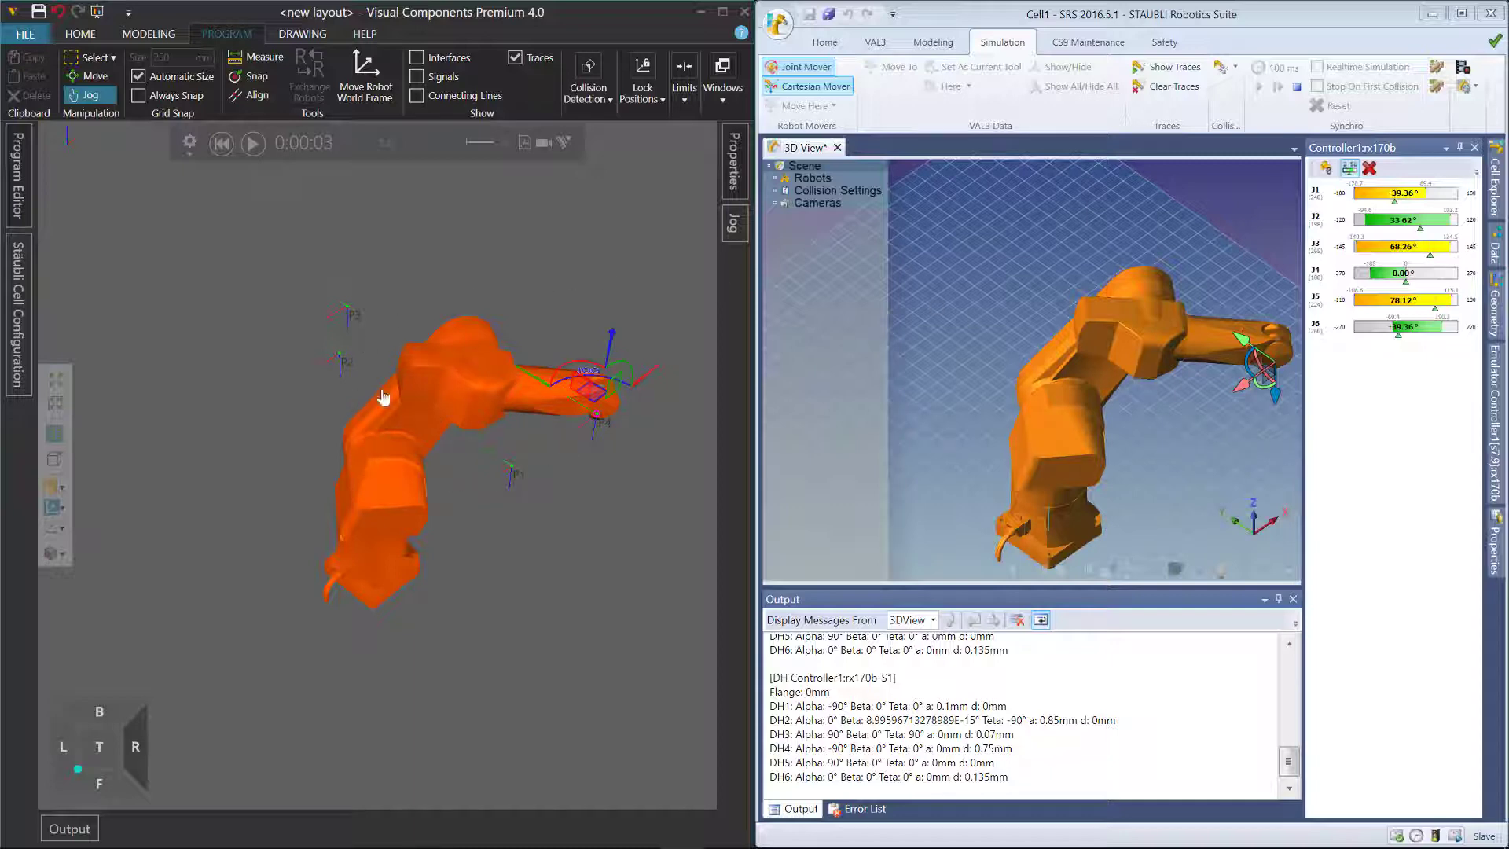
Reset the simulation and open the Post Process Program settings for the rx170b-S1 robot of Emulator 1.
{"action": "left_click", "coordinate": [221, 142]}
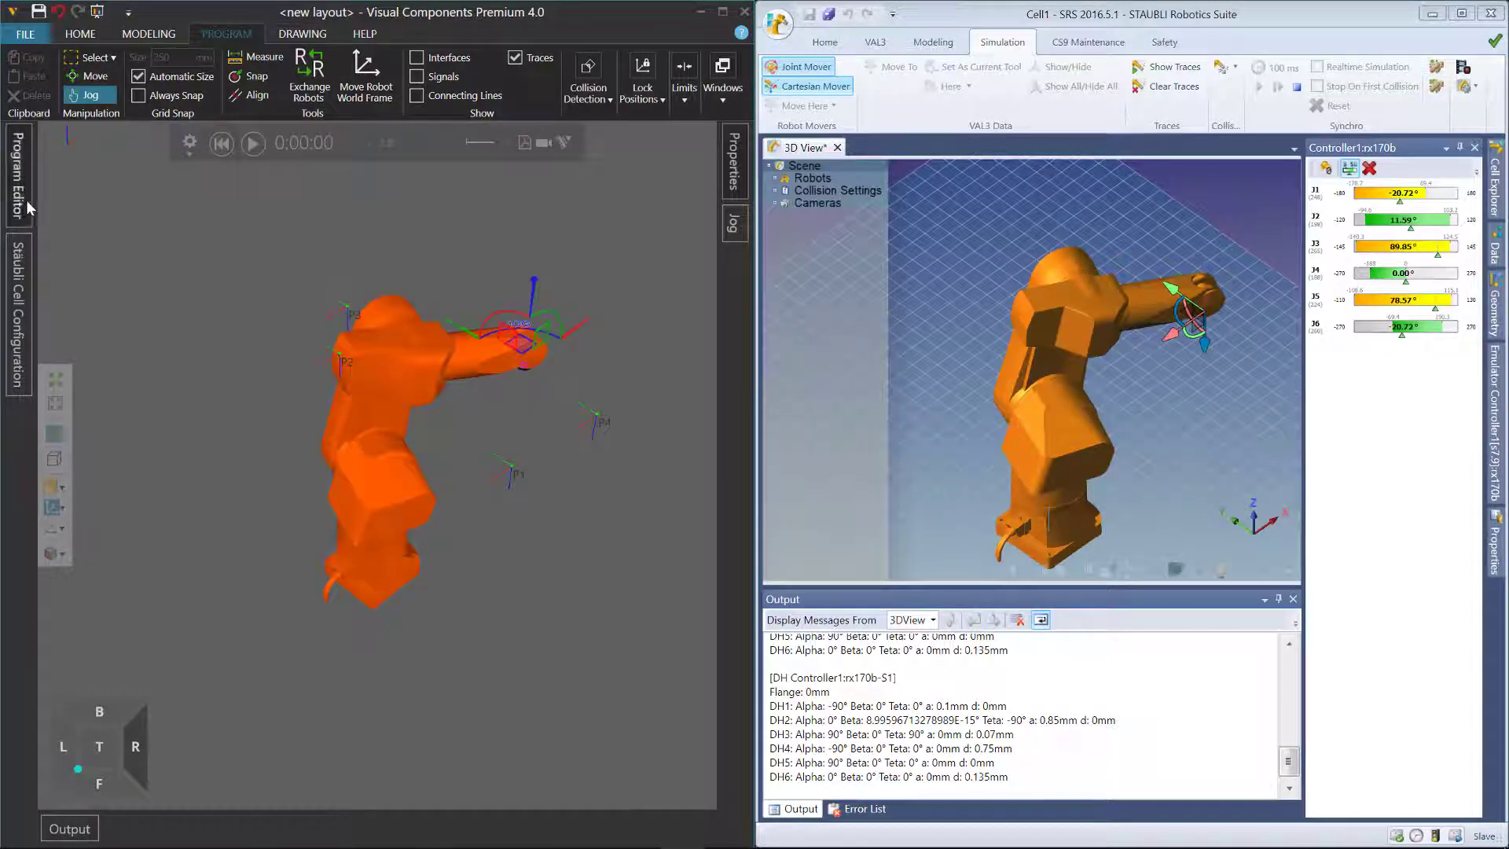
{"action": "mouse_move", "coordinate": [20, 280]}
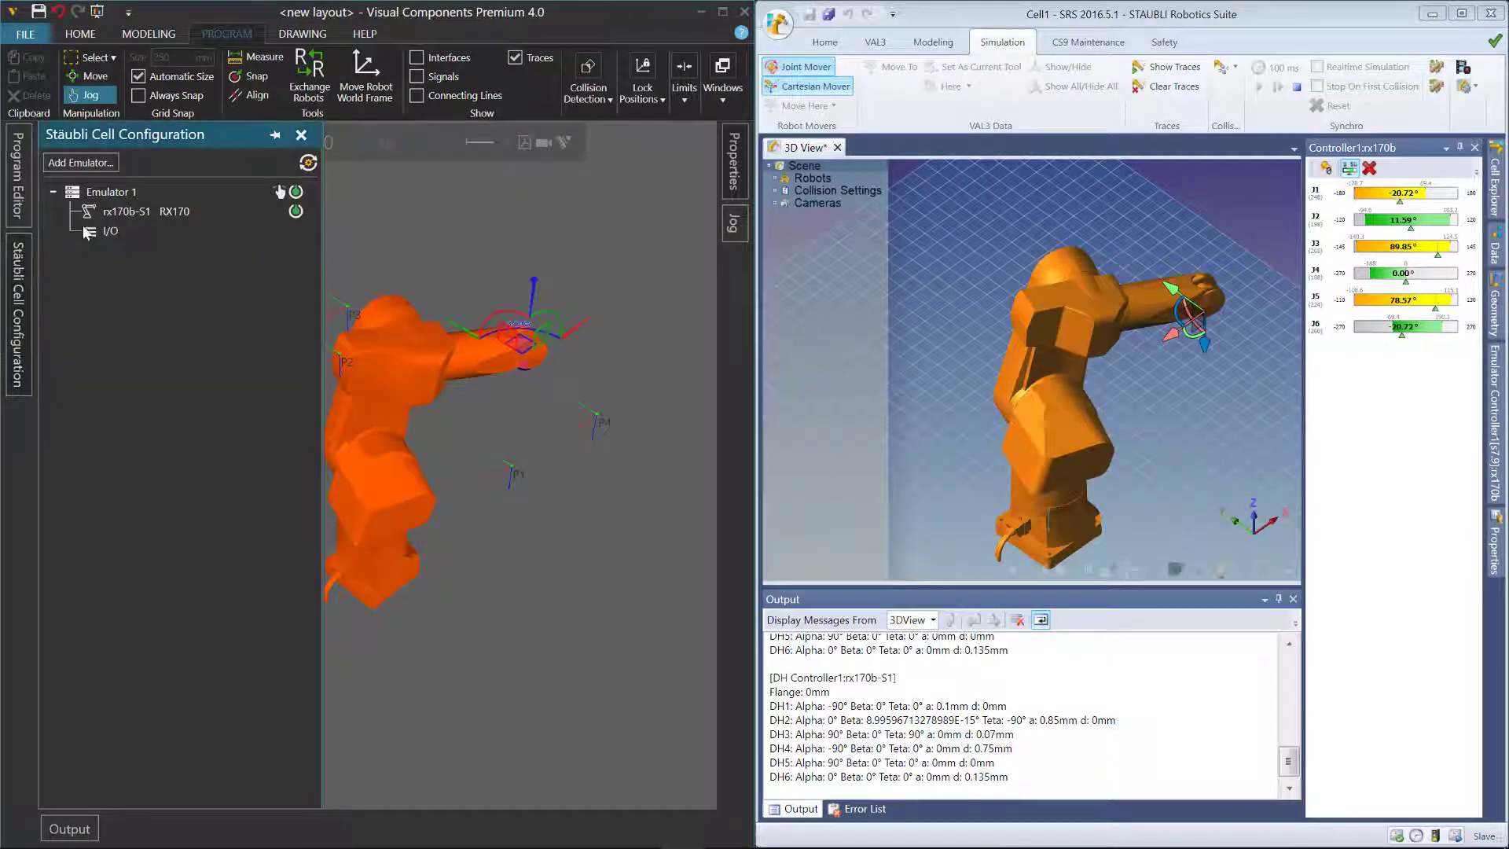
{"action": "left_click", "coordinate": [114, 194]}
{"action": "left_click", "coordinate": [126, 210]}
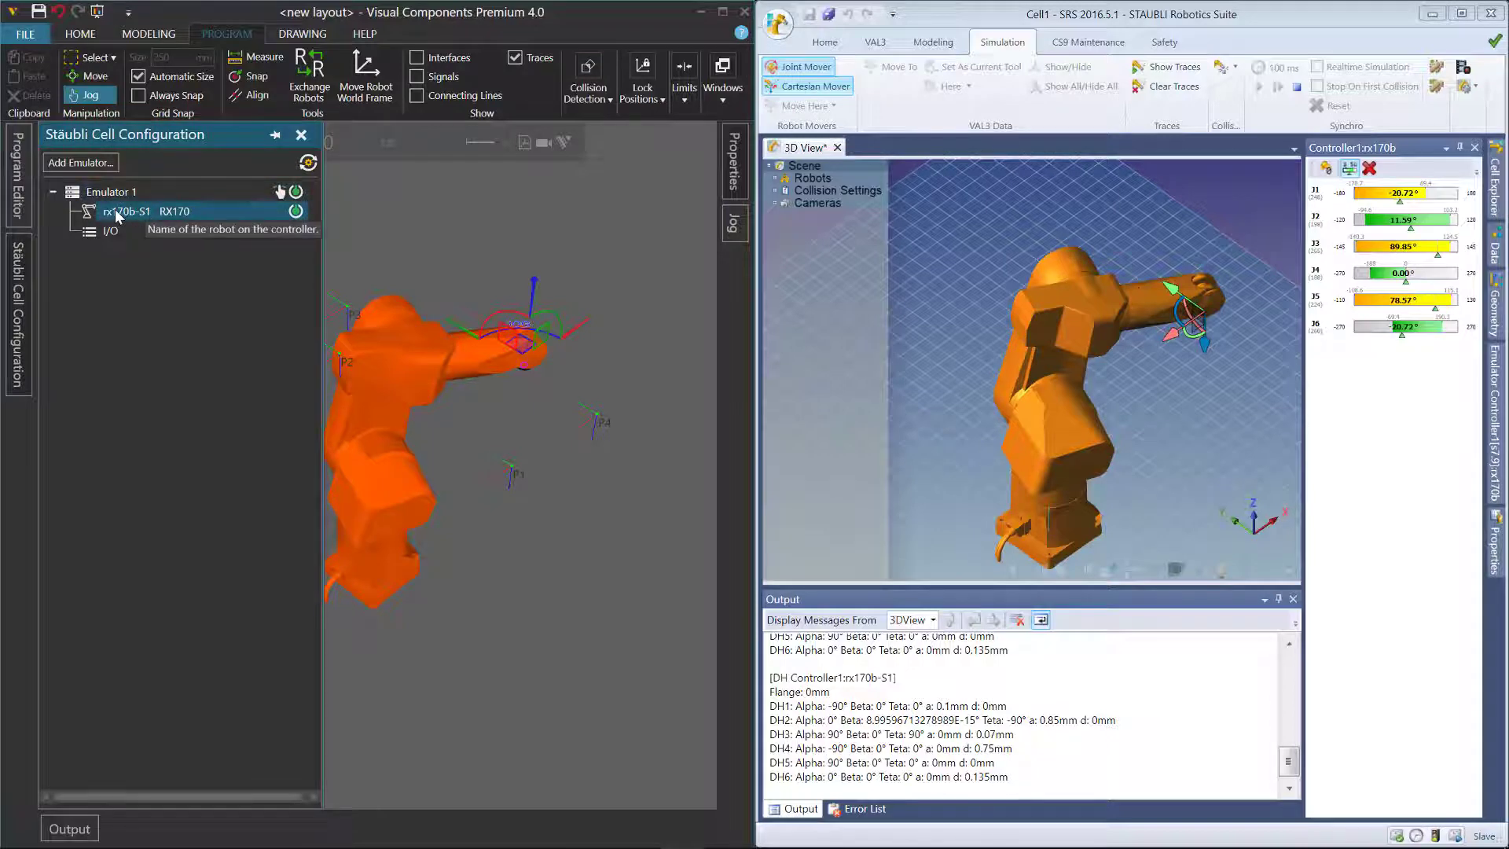
{"action": "right_click", "coordinate": [169, 211]}
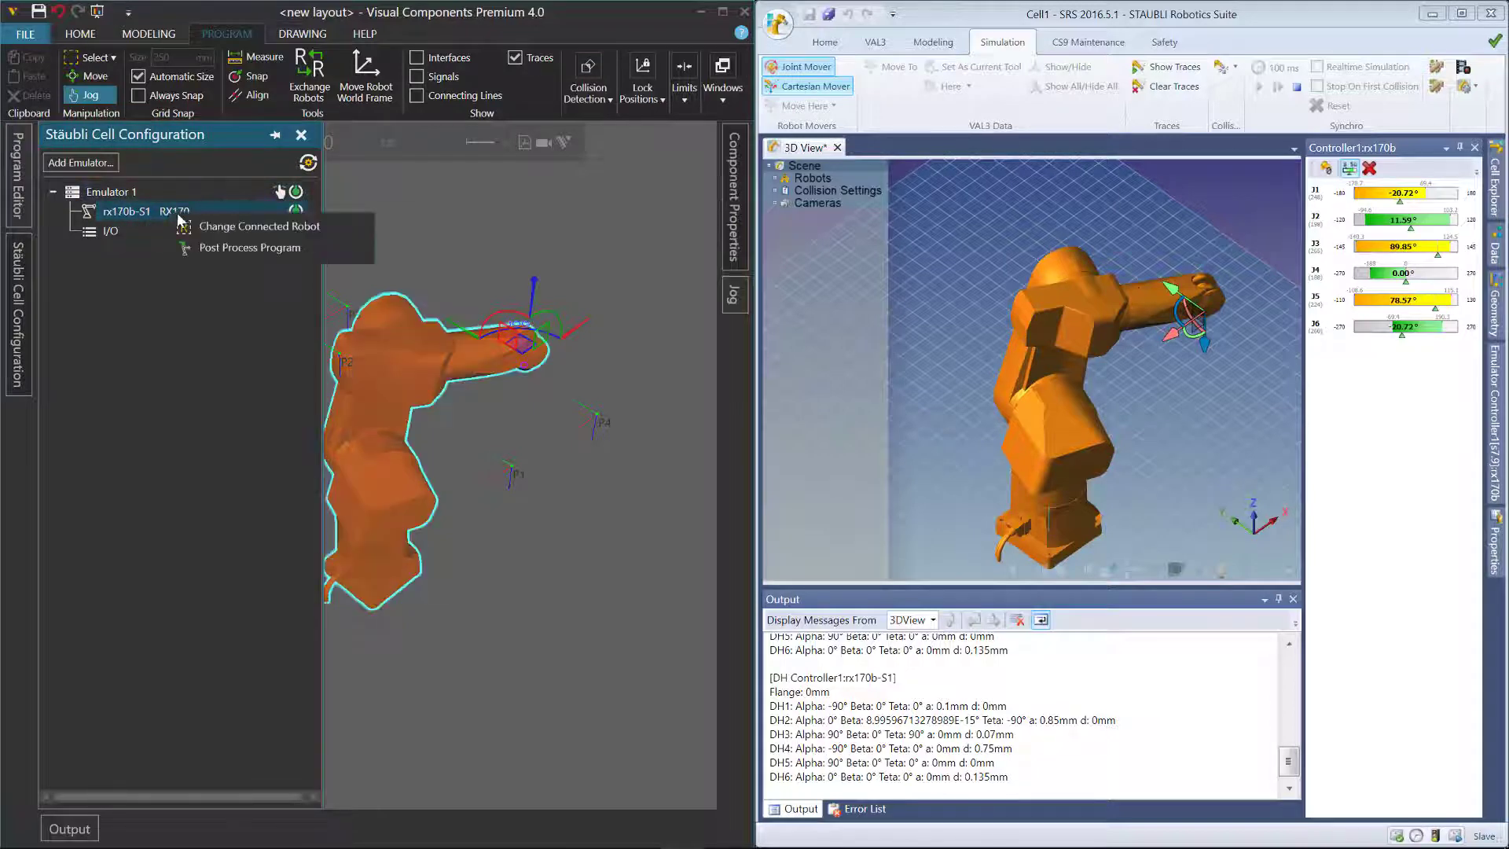
{"action": "left_click", "coordinate": [309, 248]}
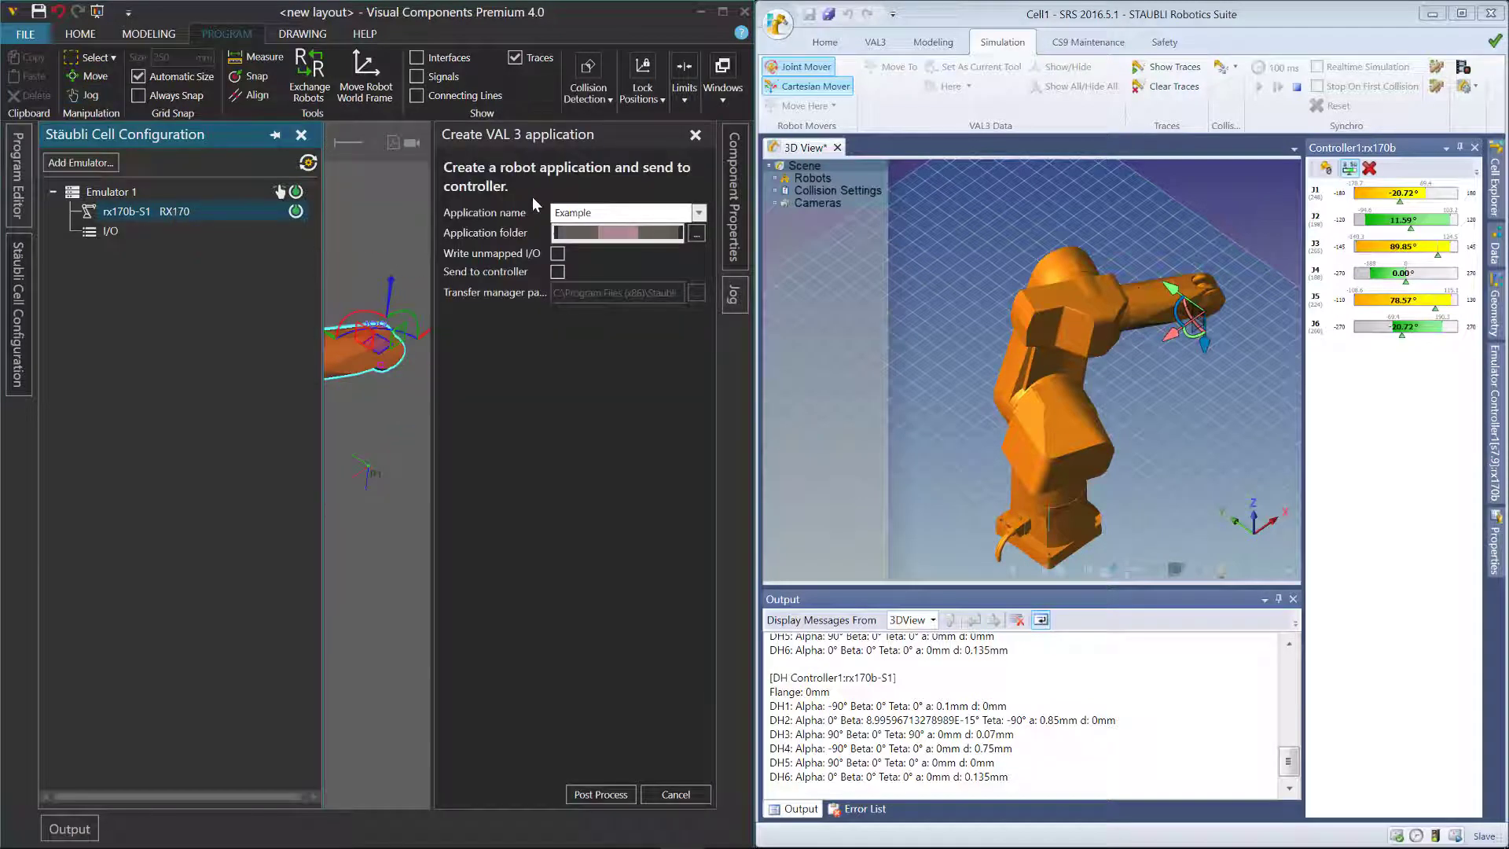
Post-process the program as VAL 3 application Example into the usrapp folder under Staubli, SRS, Cell1, Controller1, usr.
{"action": "left_click", "coordinate": [585, 213]}
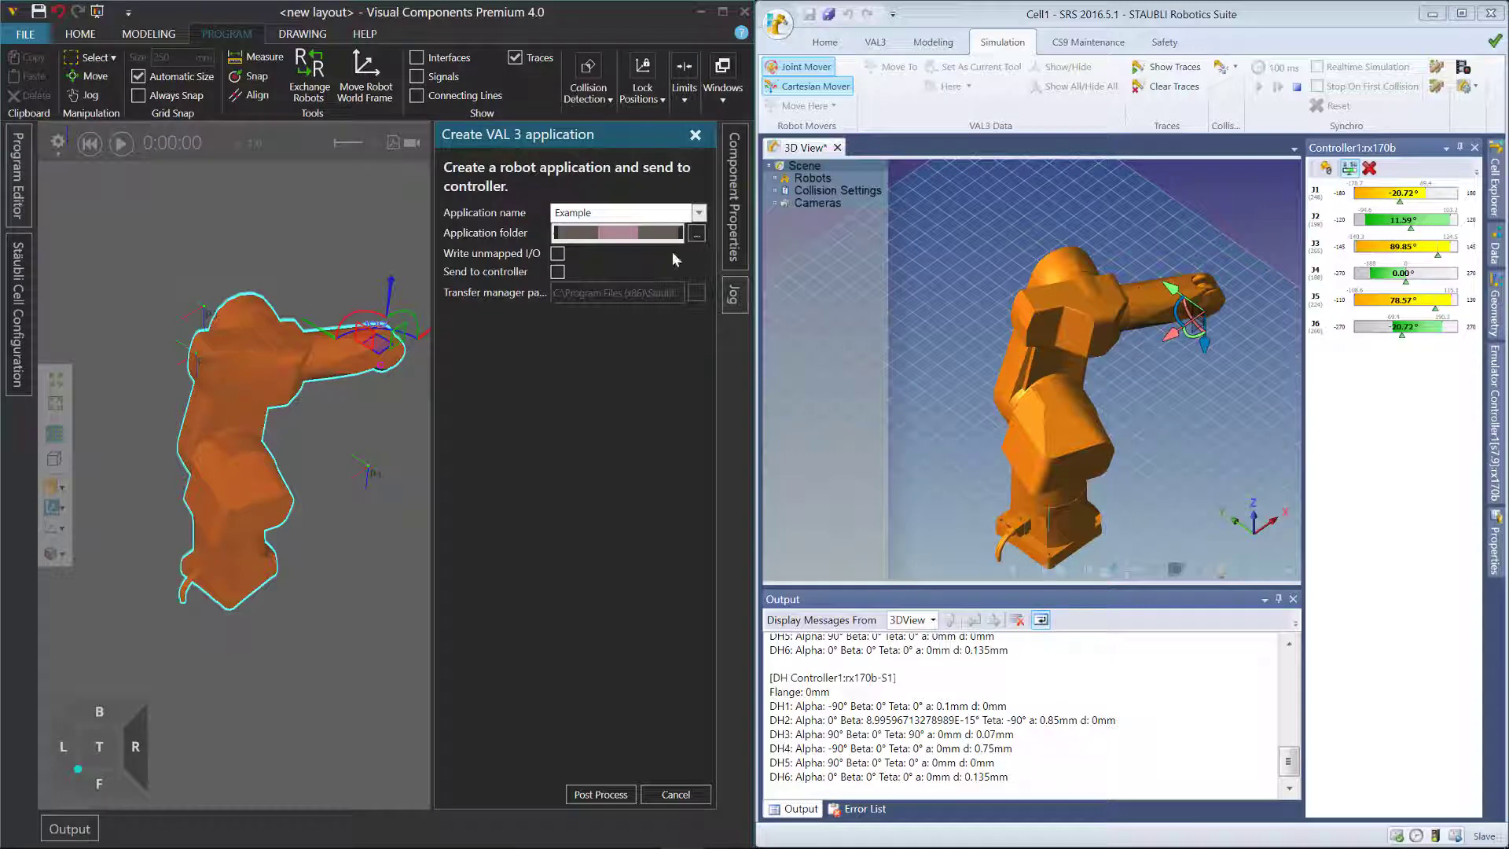
{"action": "left_click", "coordinate": [696, 235]}
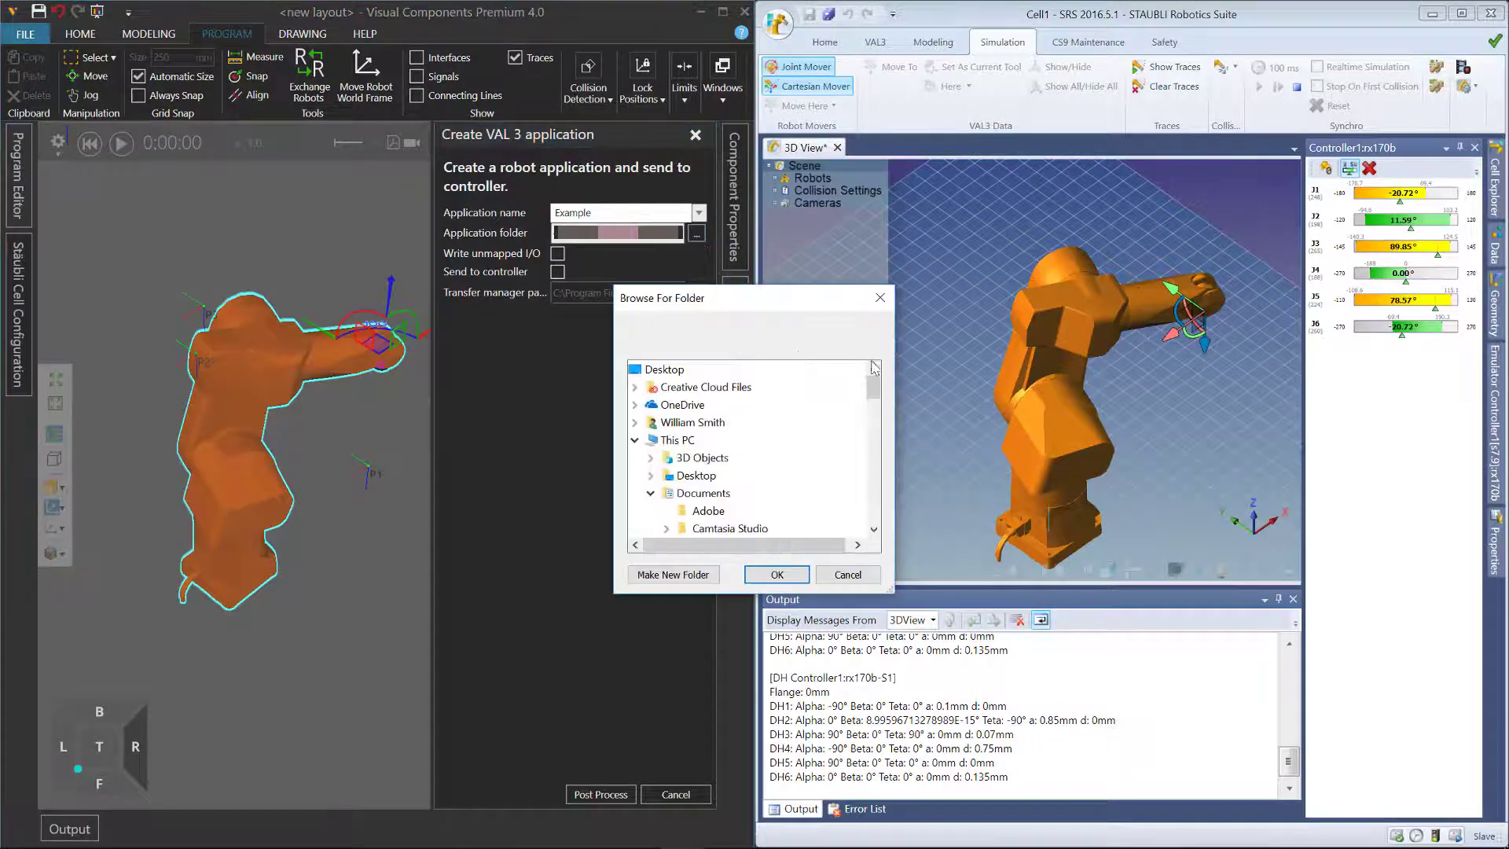
{"action": "left_click_drag", "start_coordinate": [877, 392], "coordinate": [882, 448]}
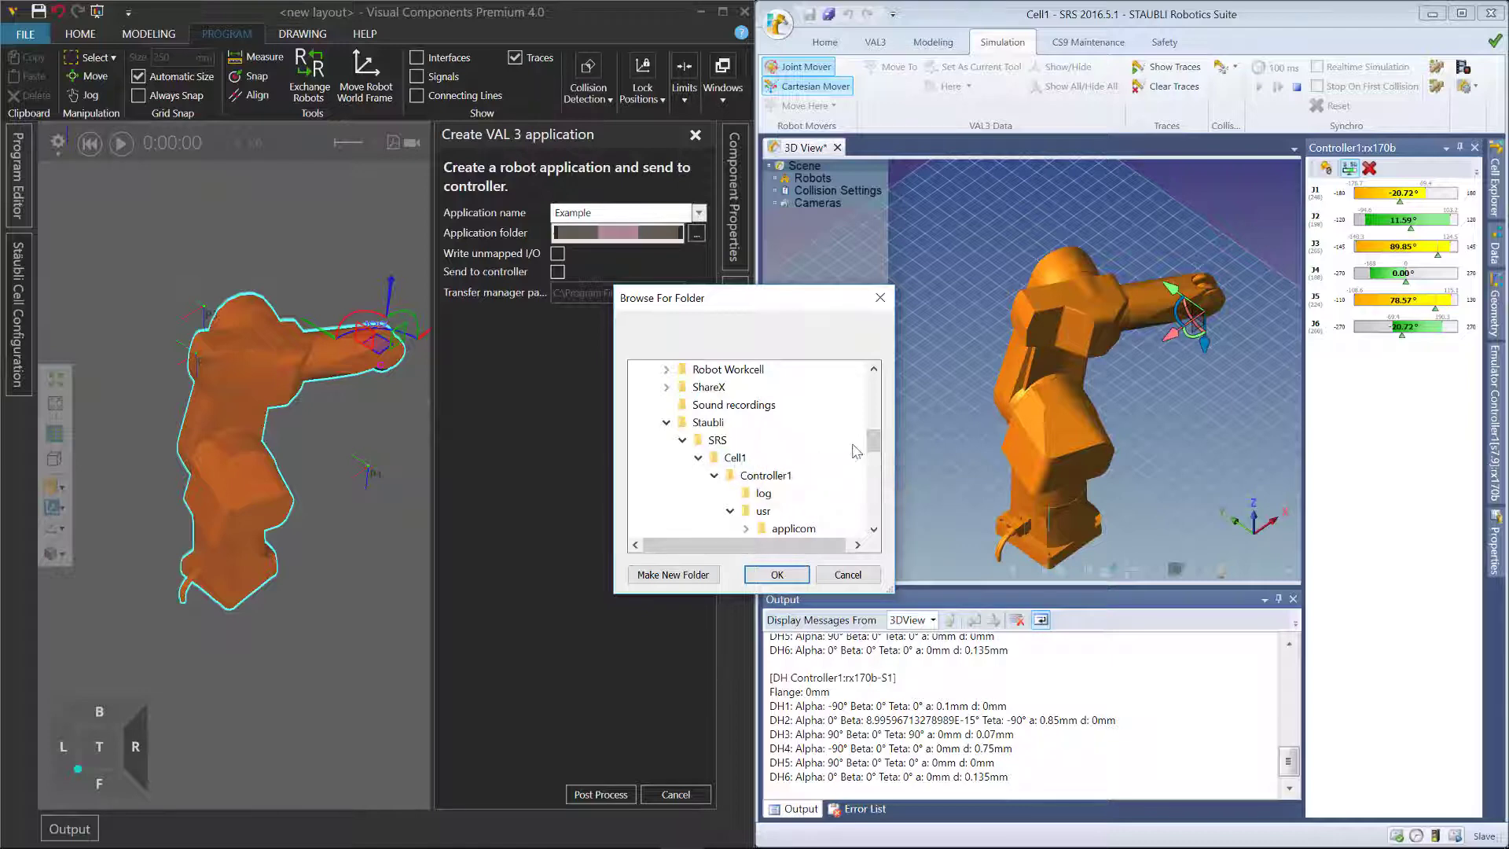
{"action": "left_click_drag", "start_coordinate": [874, 445], "coordinate": [877, 462]}
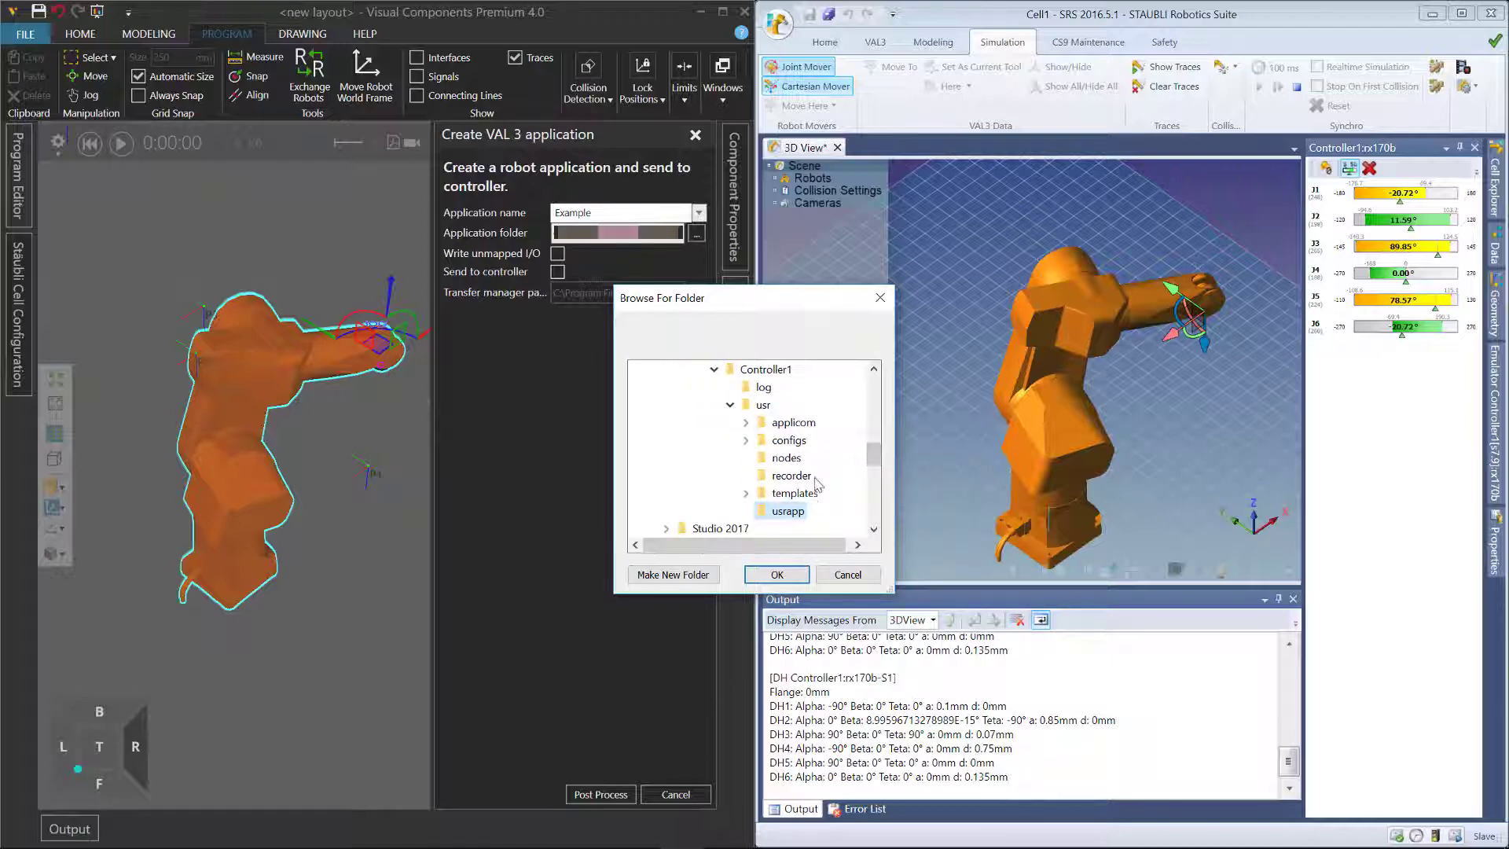
{"action": "left_click", "coordinate": [776, 575]}
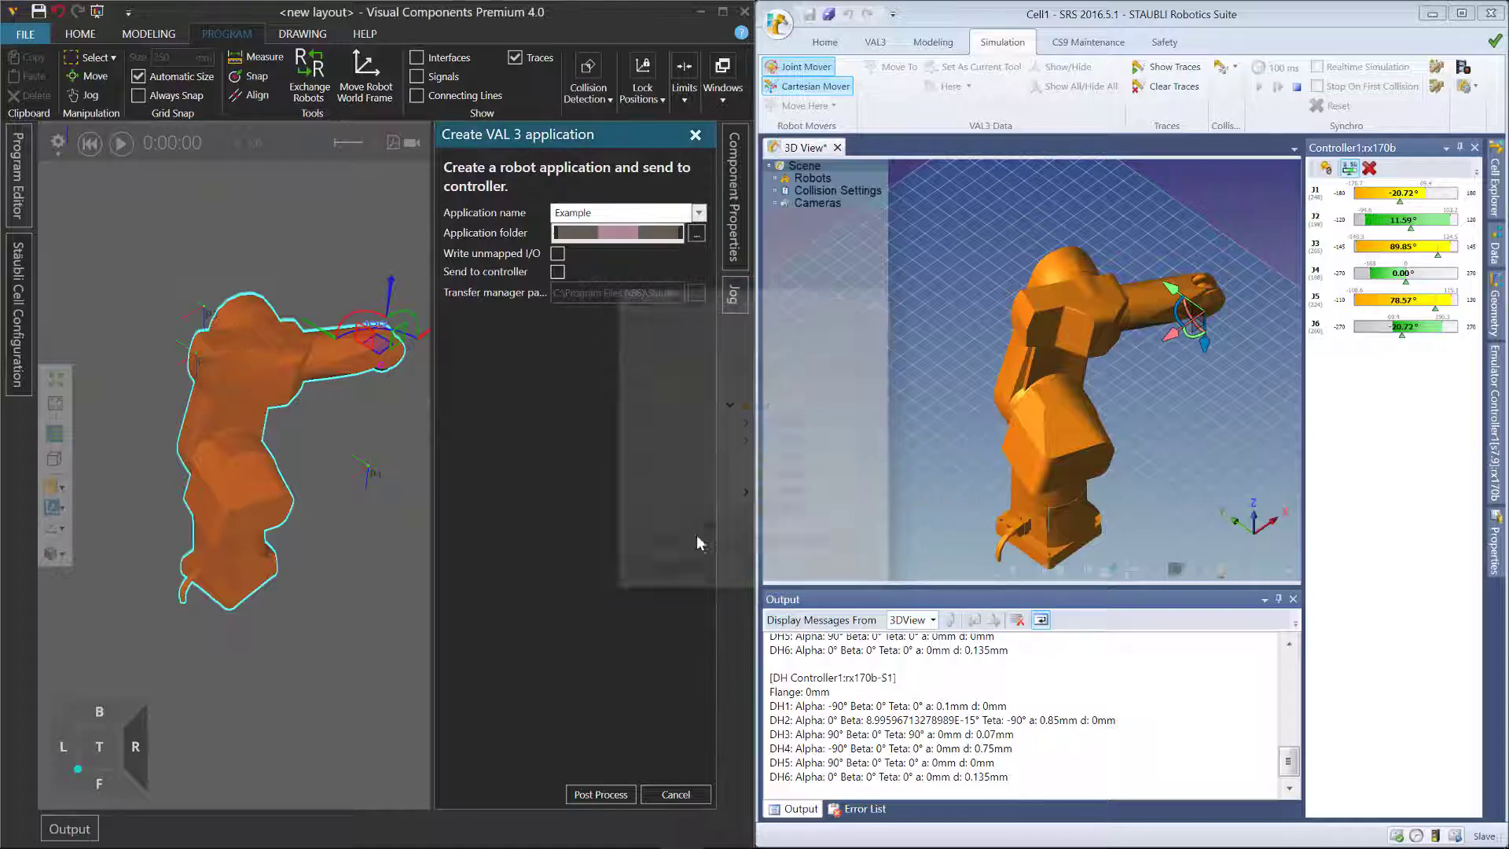
{"action": "left_click", "coordinate": [615, 790]}
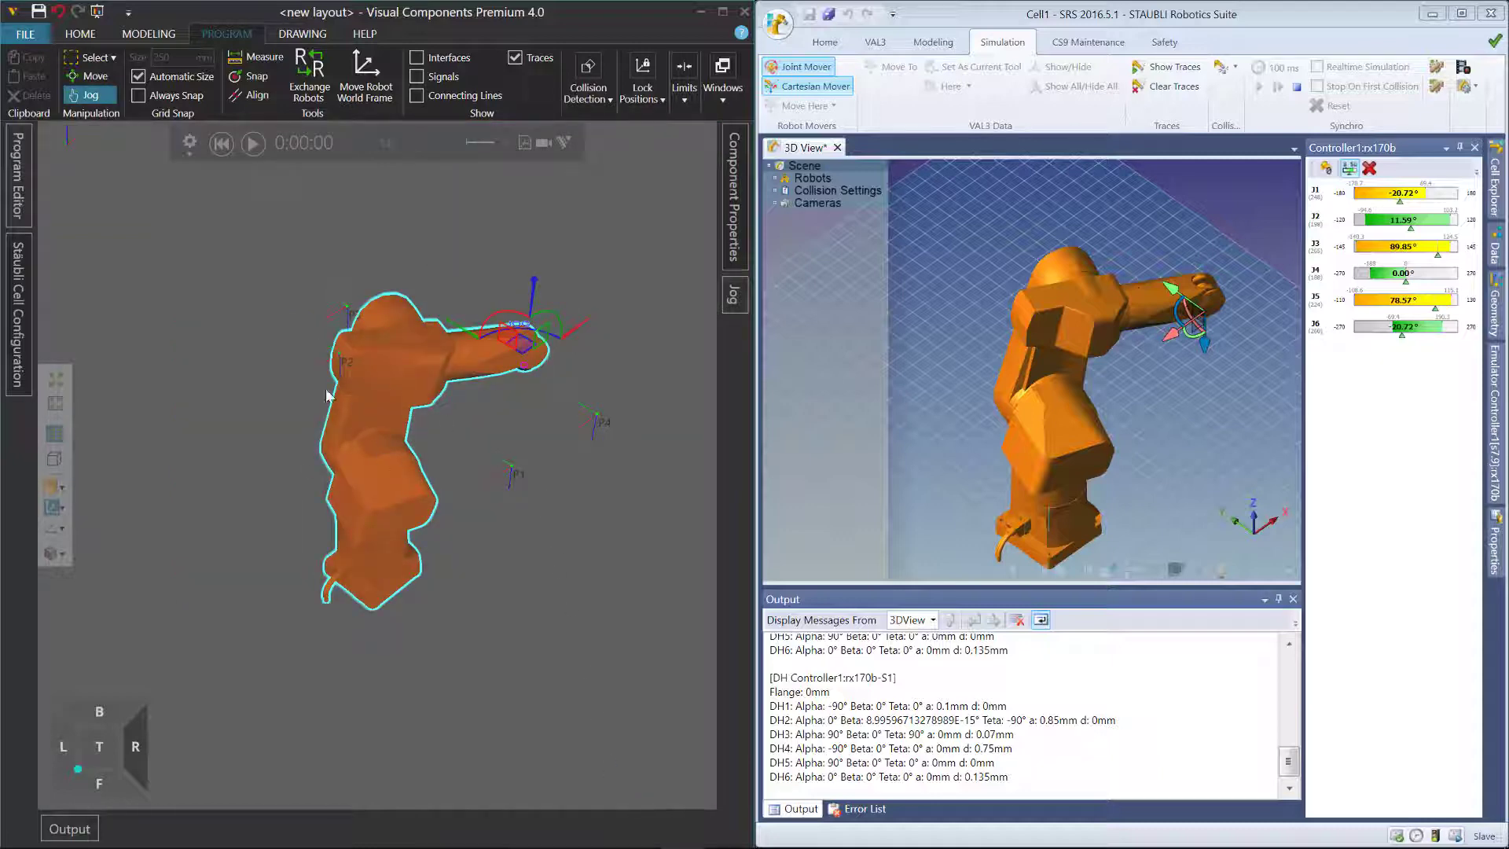
Set the simulation mode of Emulator 1 to Virtual.
{"action": "left_click", "coordinate": [26, 317]}
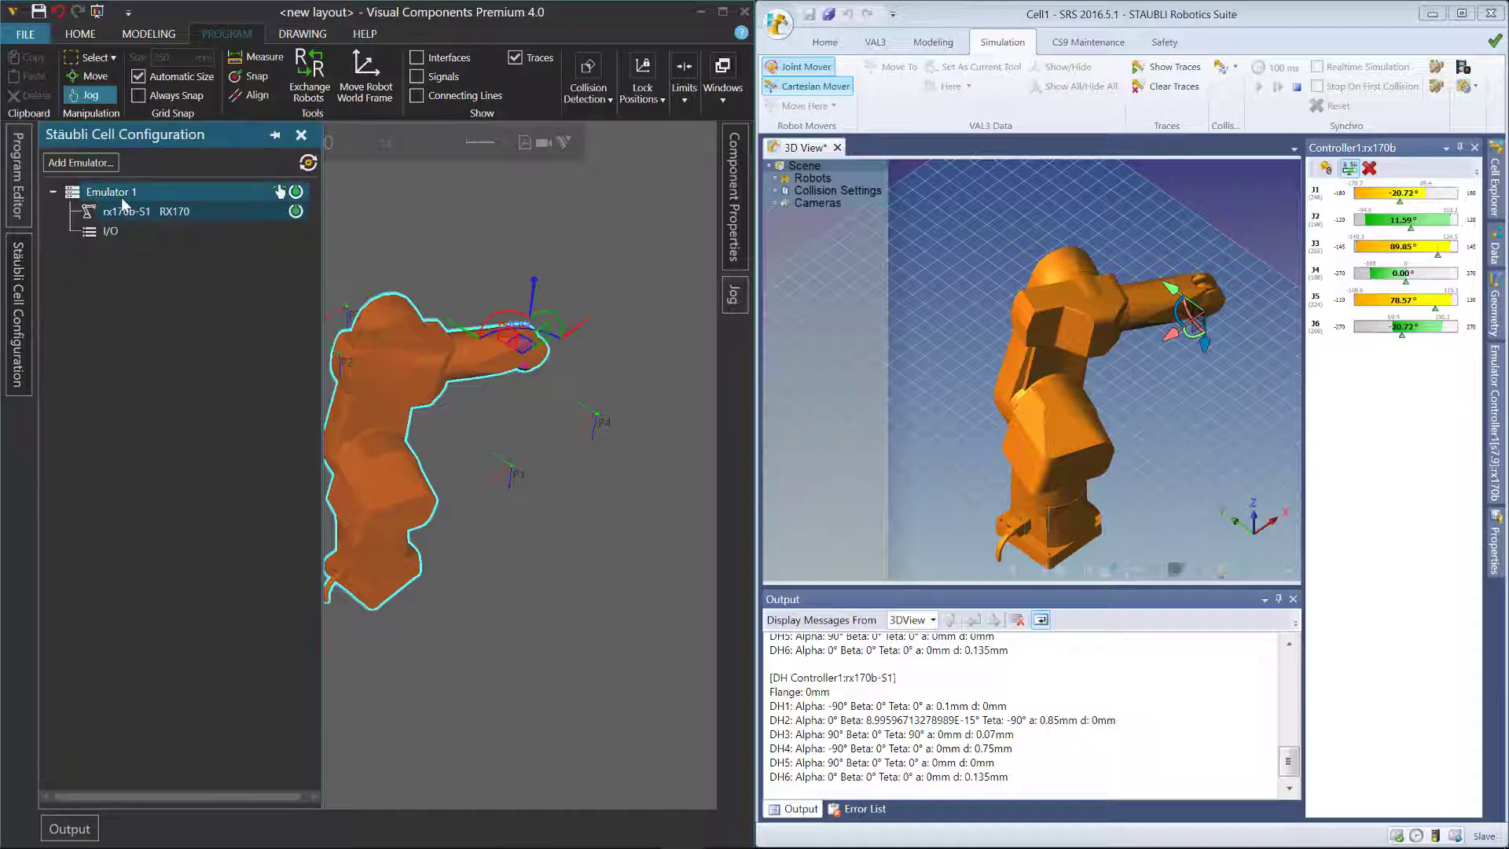
{"action": "left_click", "coordinate": [734, 169]}
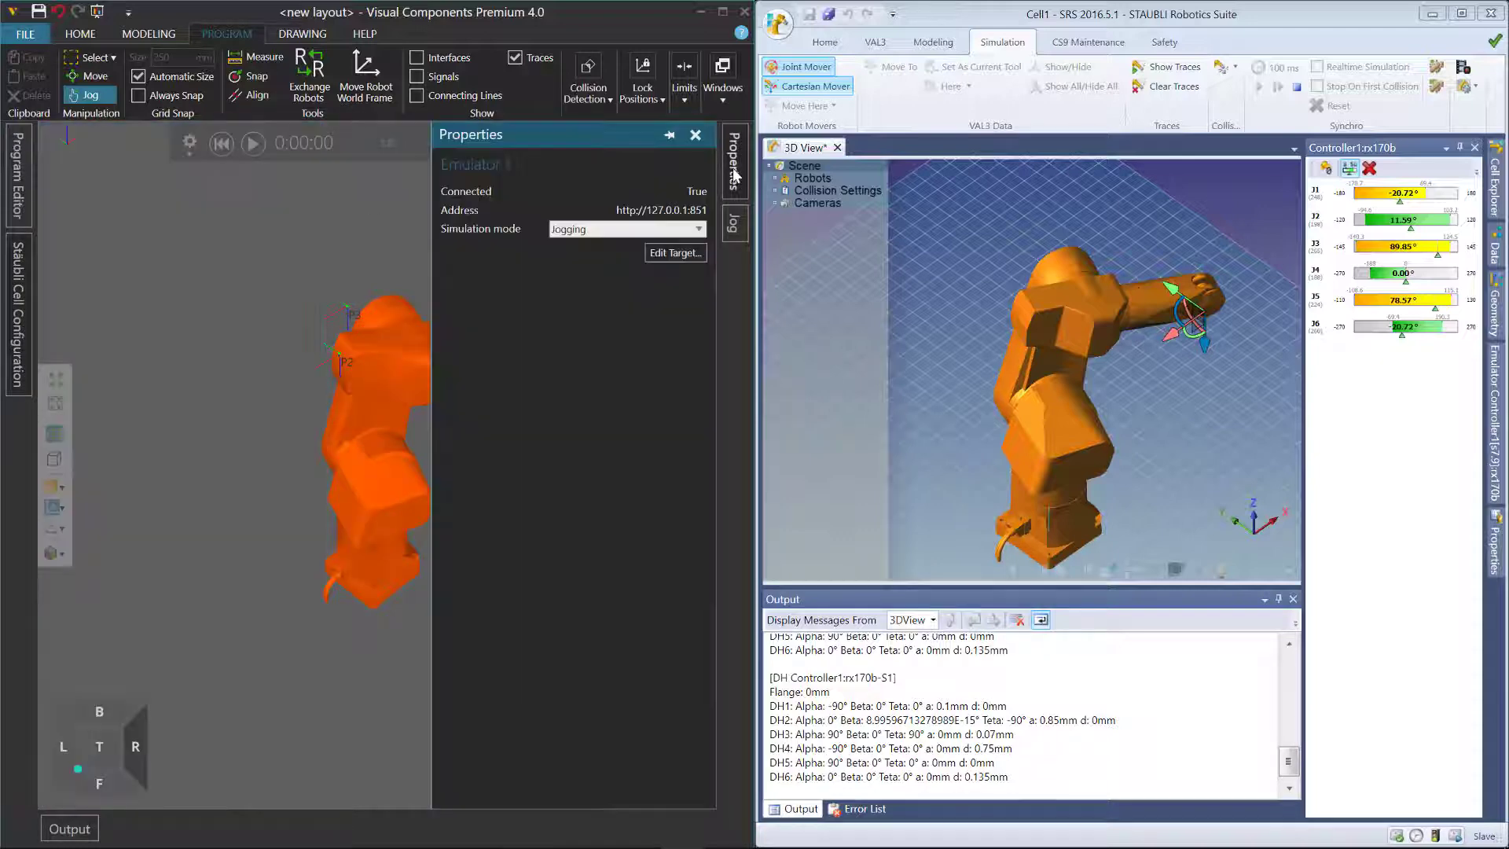
{"action": "left_click", "coordinate": [698, 229]}
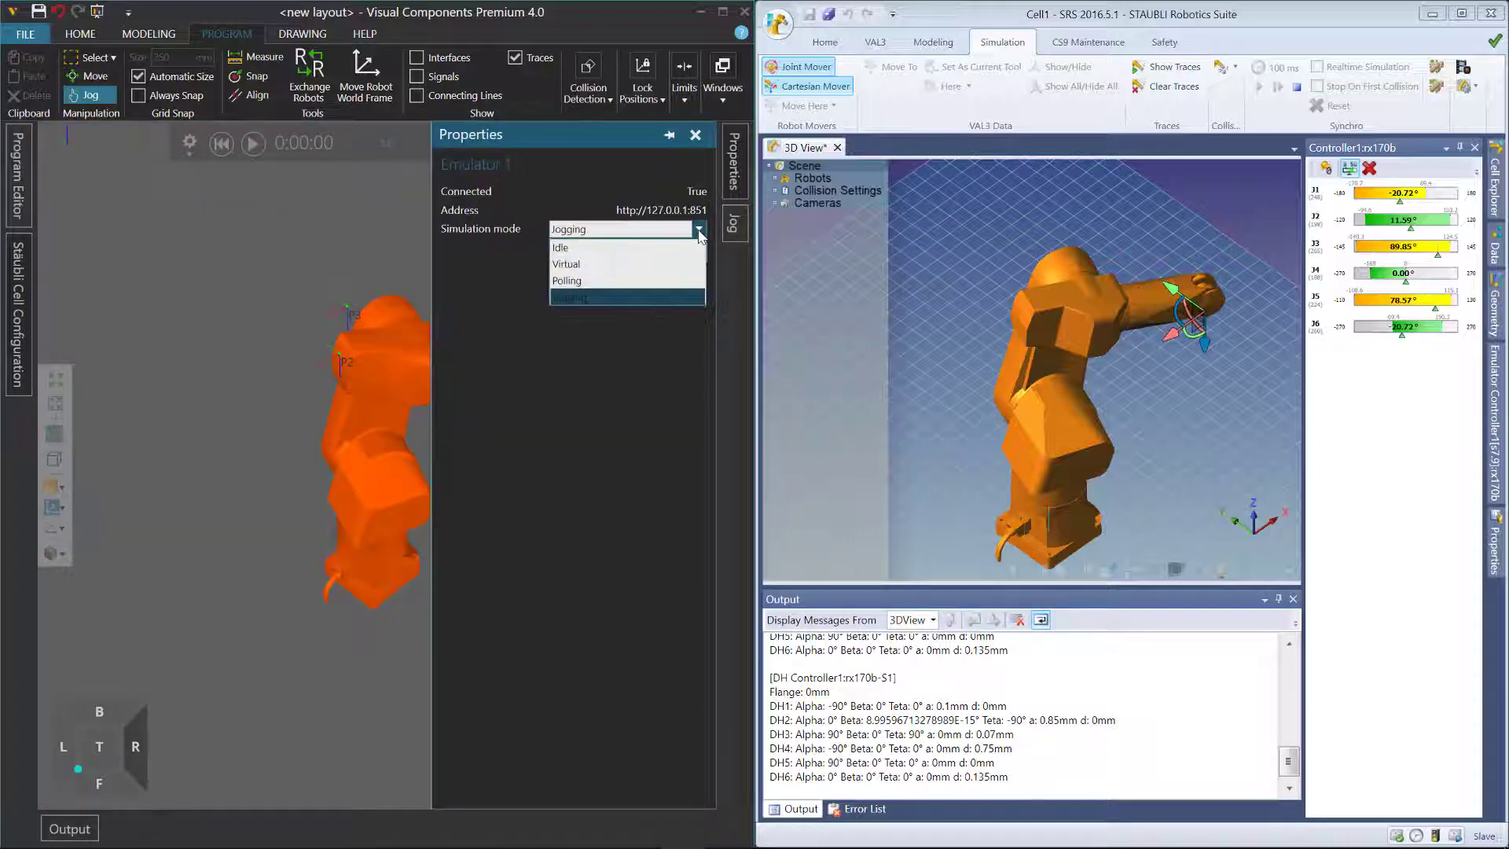
{"action": "left_click", "coordinate": [621, 264]}
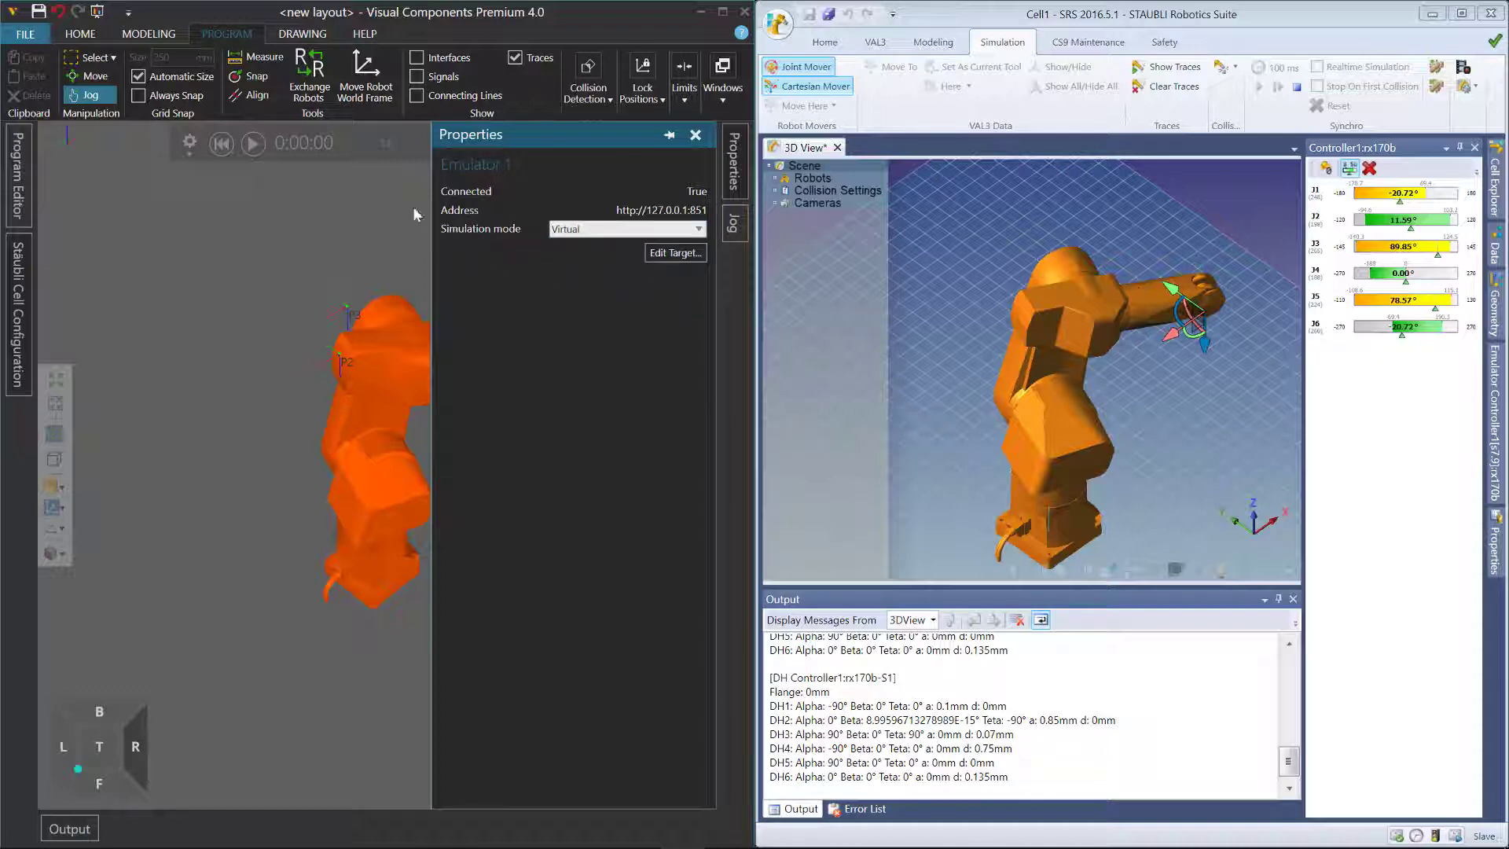
{"action": "left_click", "coordinate": [253, 145]}
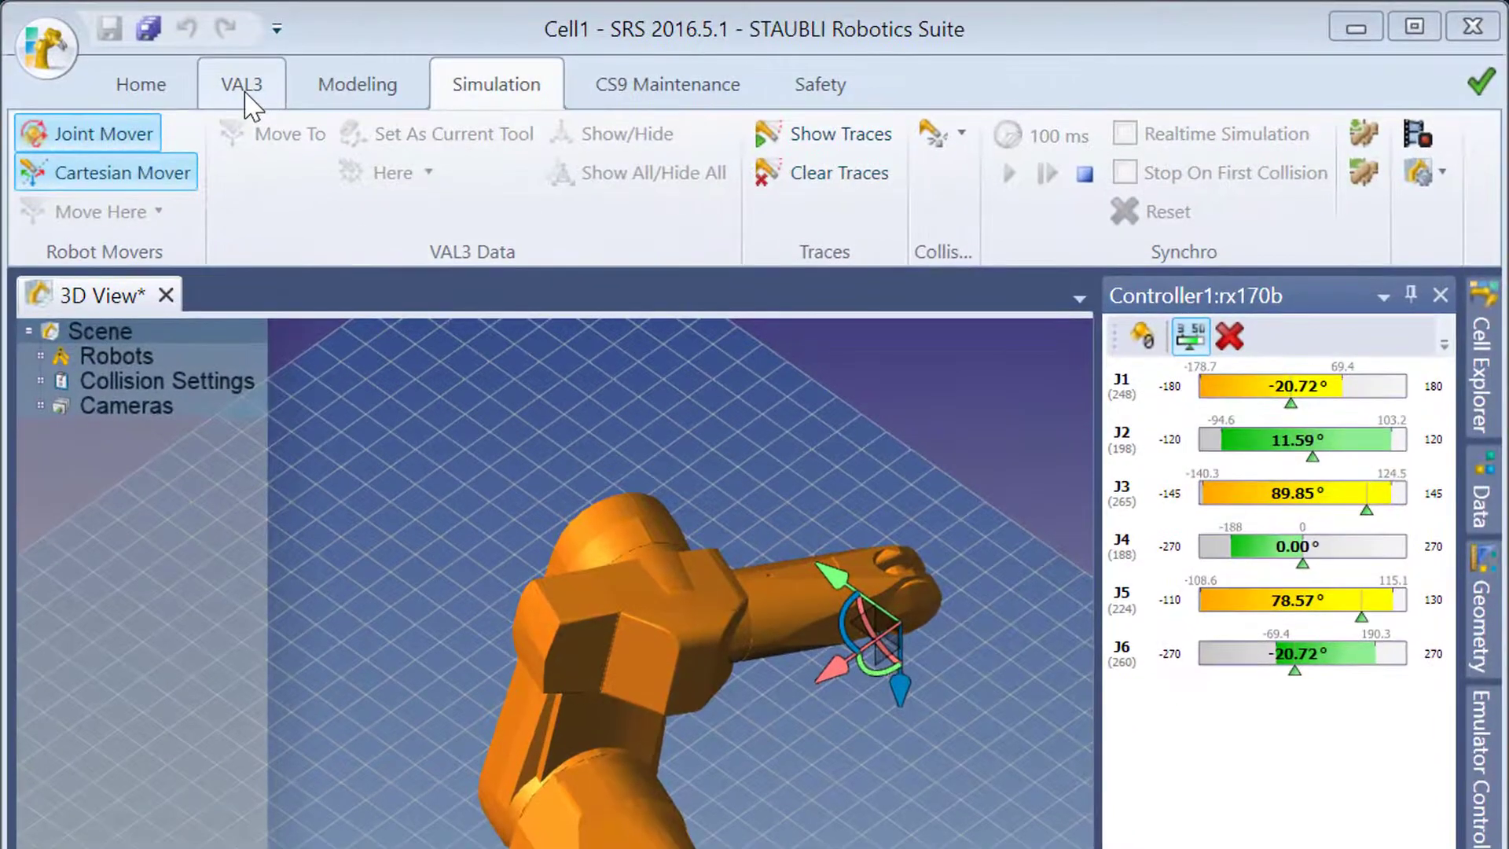
In Stäubli Robotics Suite, open the VAL3 application Example.pjx from the Example folder in usrapp.
{"action": "left_click", "coordinate": [269, 96]}
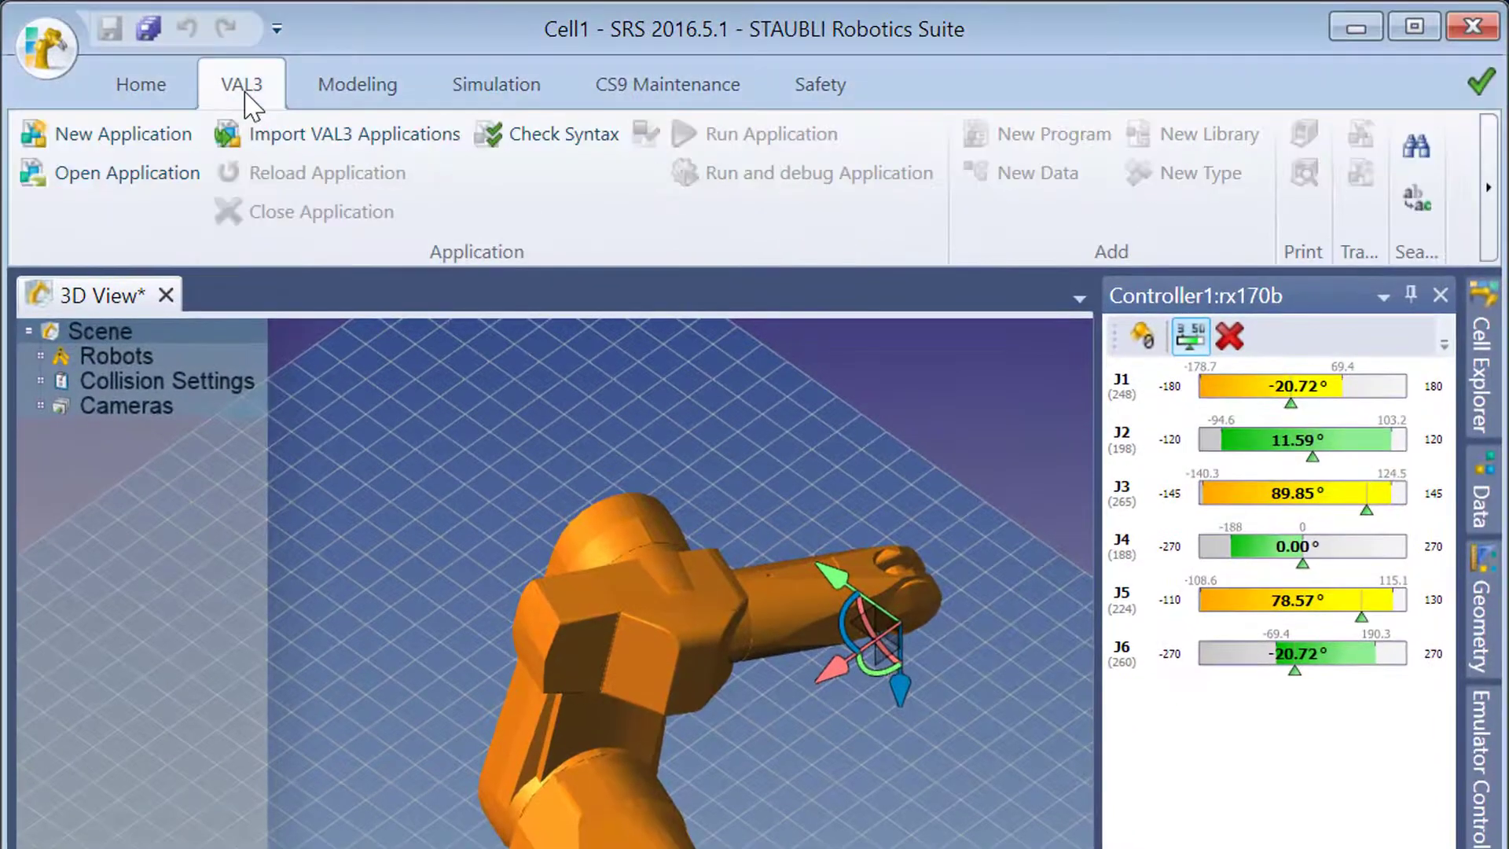
{"action": "left_click", "coordinate": [138, 177]}
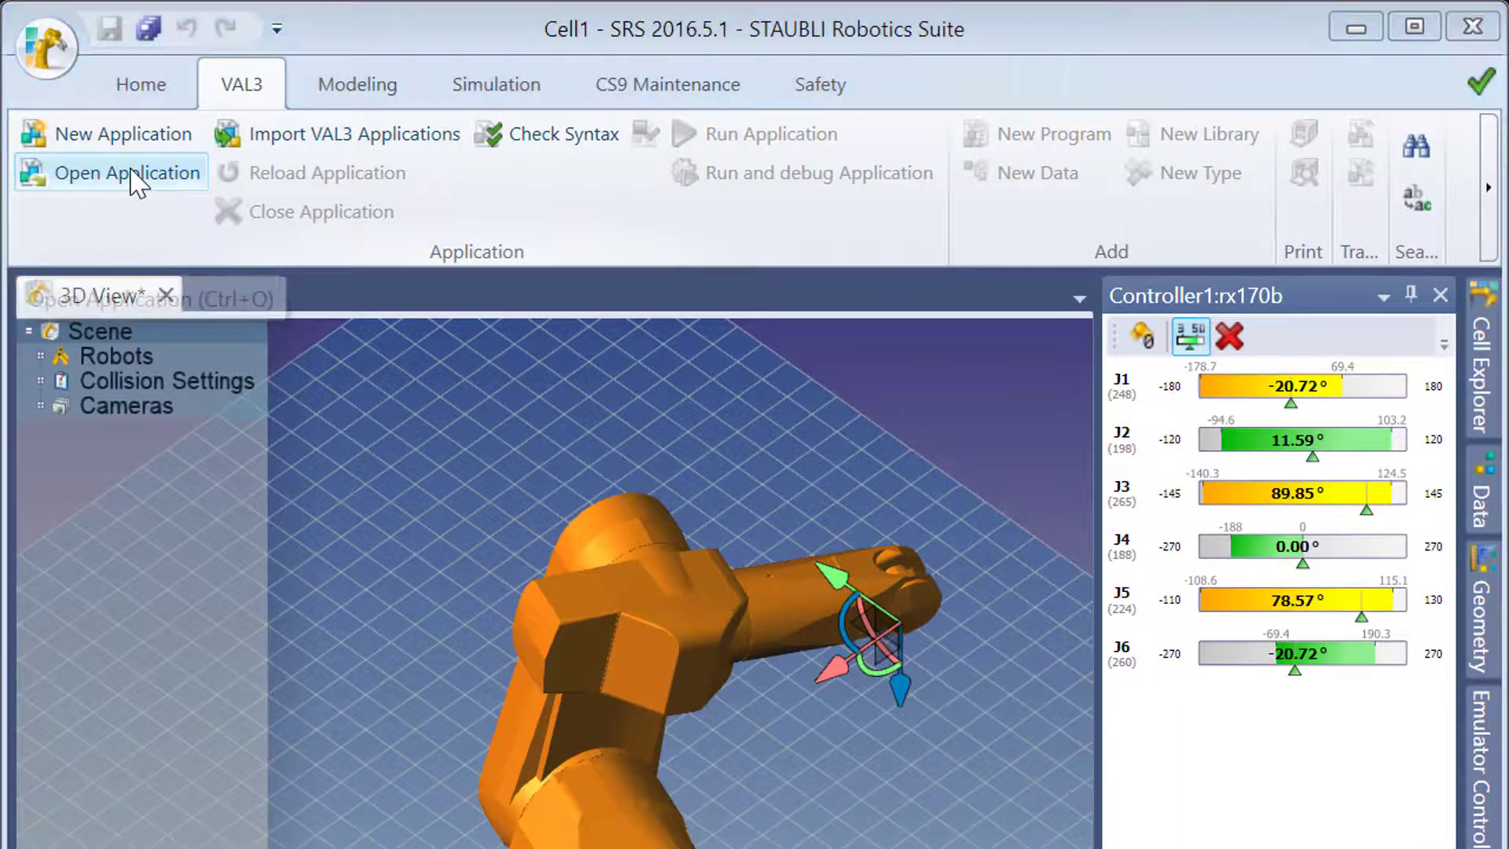
{"action": "left_click", "coordinate": [404, 259]}
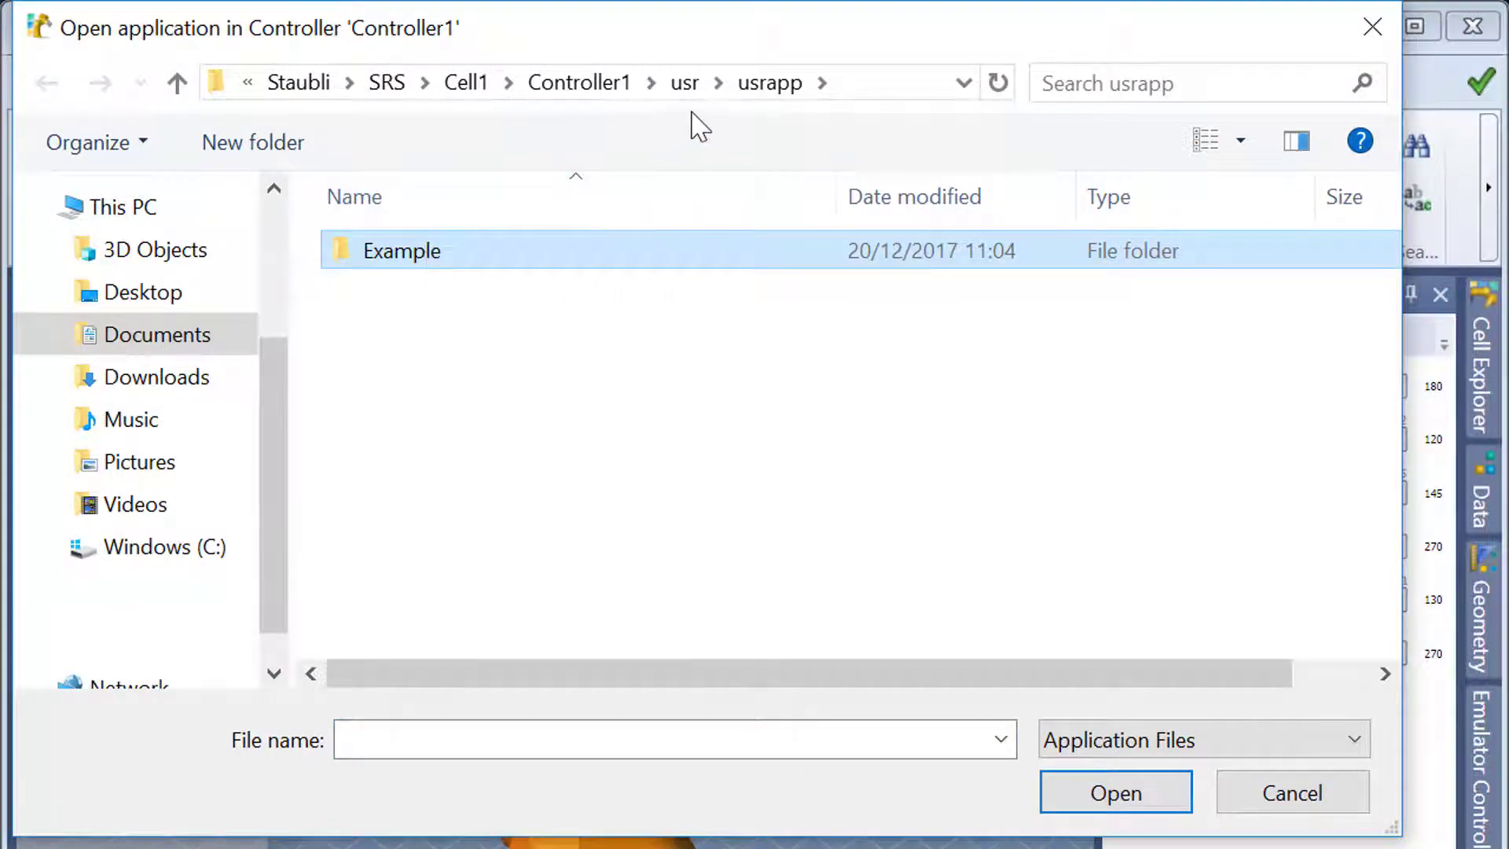
{"action": "double_click", "coordinate": [411, 263]}
{"action": "left_click", "coordinate": [445, 259]}
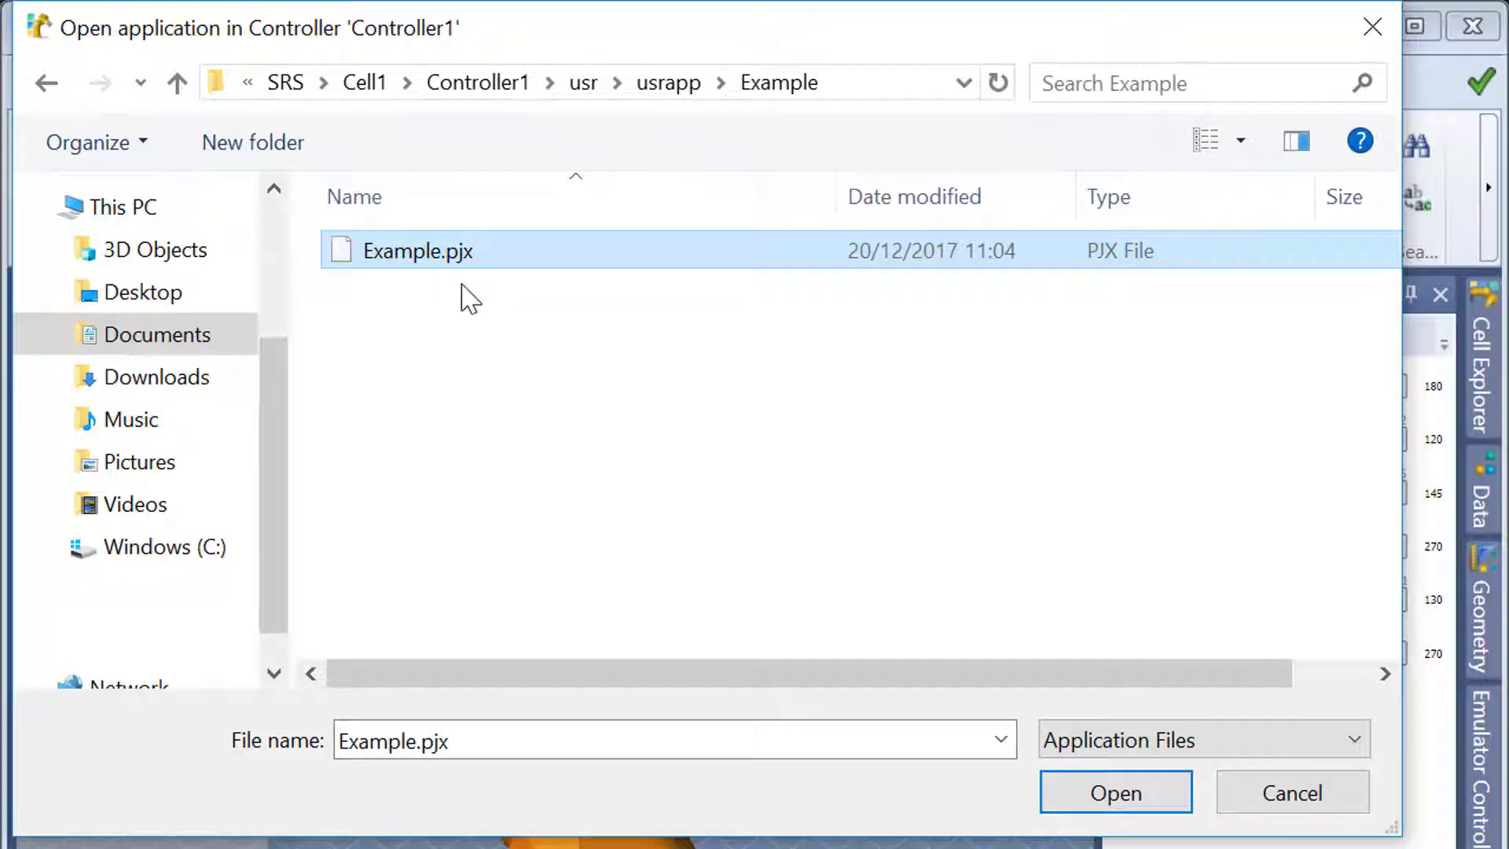
{"action": "left_click", "coordinate": [1103, 794]}
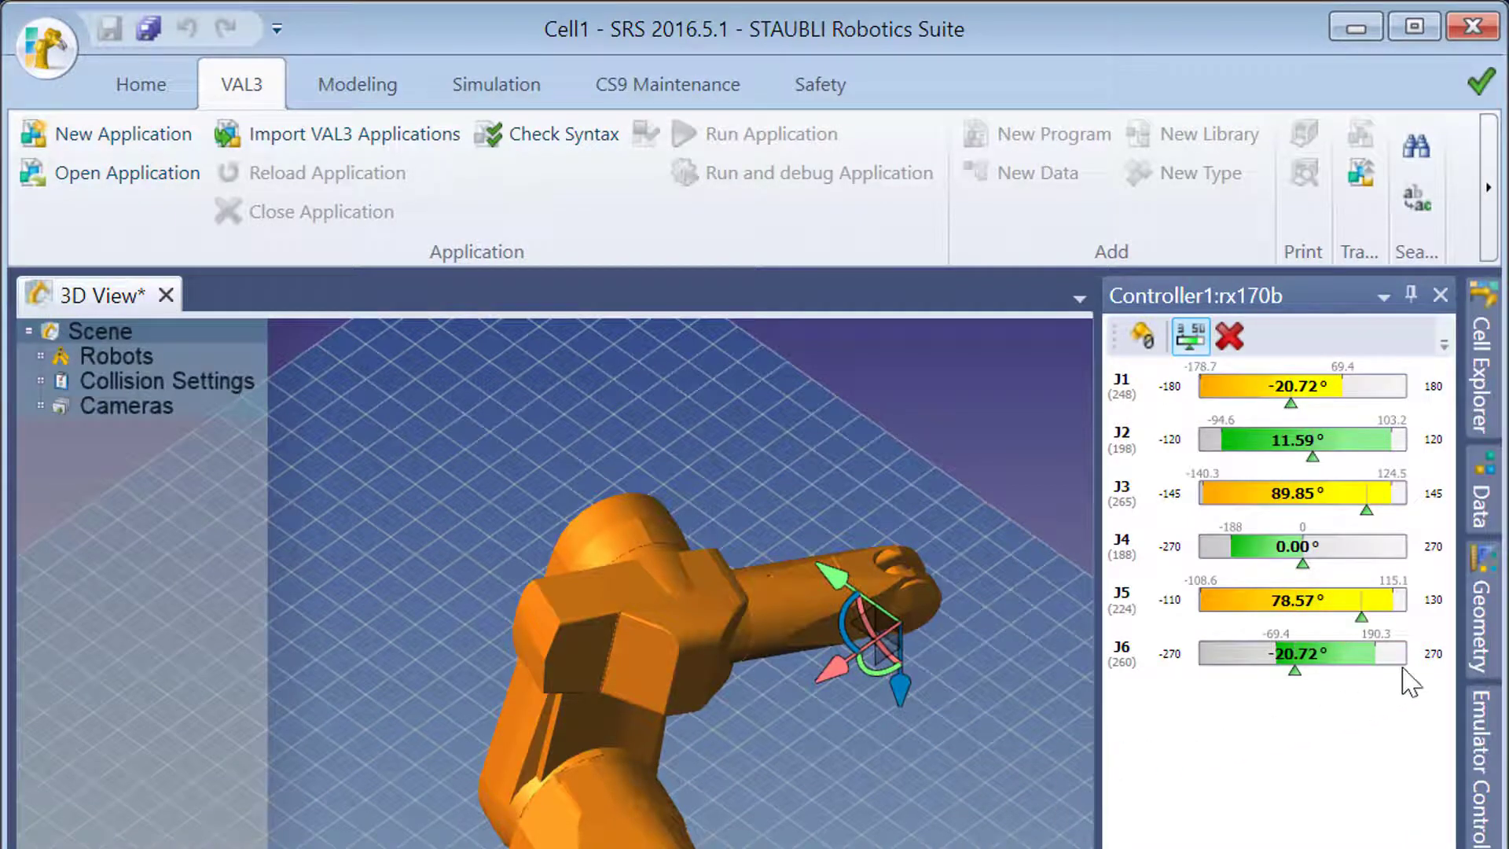
Select the Example application under Controller1 and run it on the emulator.
{"action": "left_click", "coordinate": [1481, 370]}
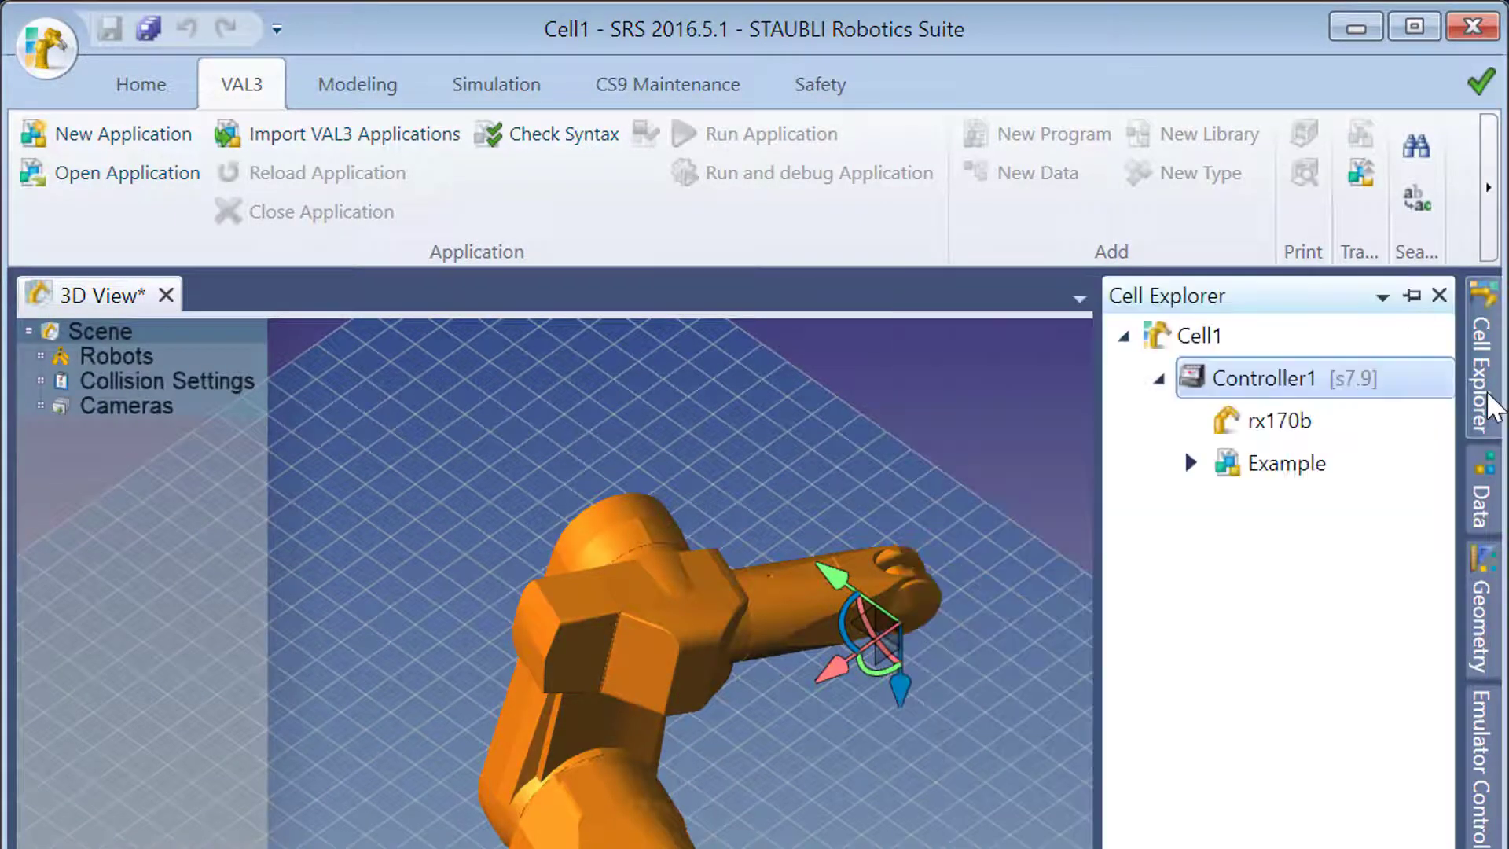
{"action": "left_click", "coordinate": [1295, 462]}
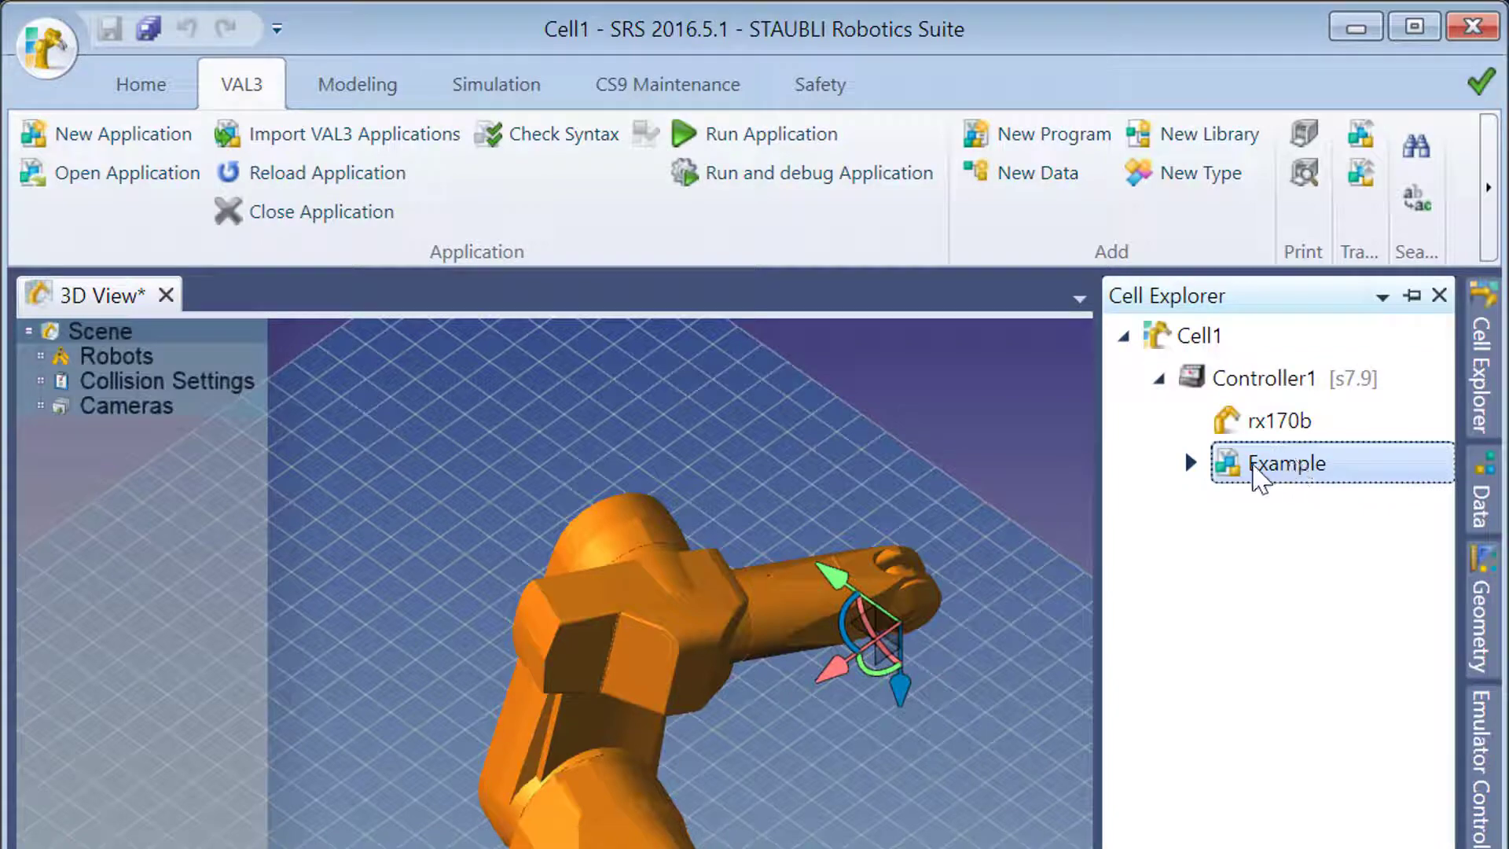
{"action": "left_click", "coordinate": [736, 140]}
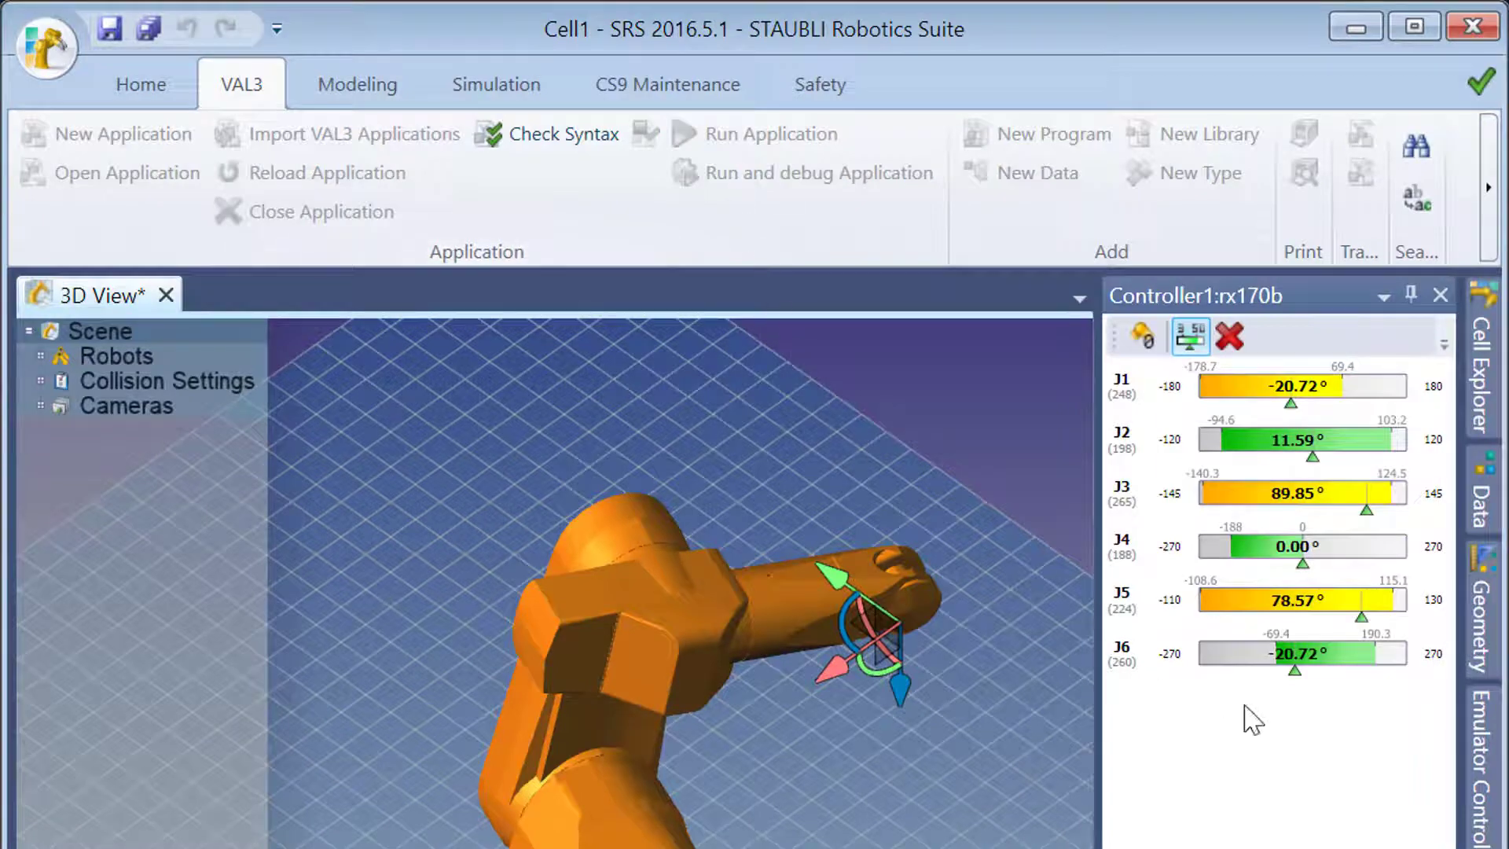
Keep the Emulator Controller1 pendant docked in view and auto-hide the rx170b joint pane.
{"action": "left_click", "coordinate": [1478, 752]}
{"action": "left_click", "coordinate": [1412, 295]}
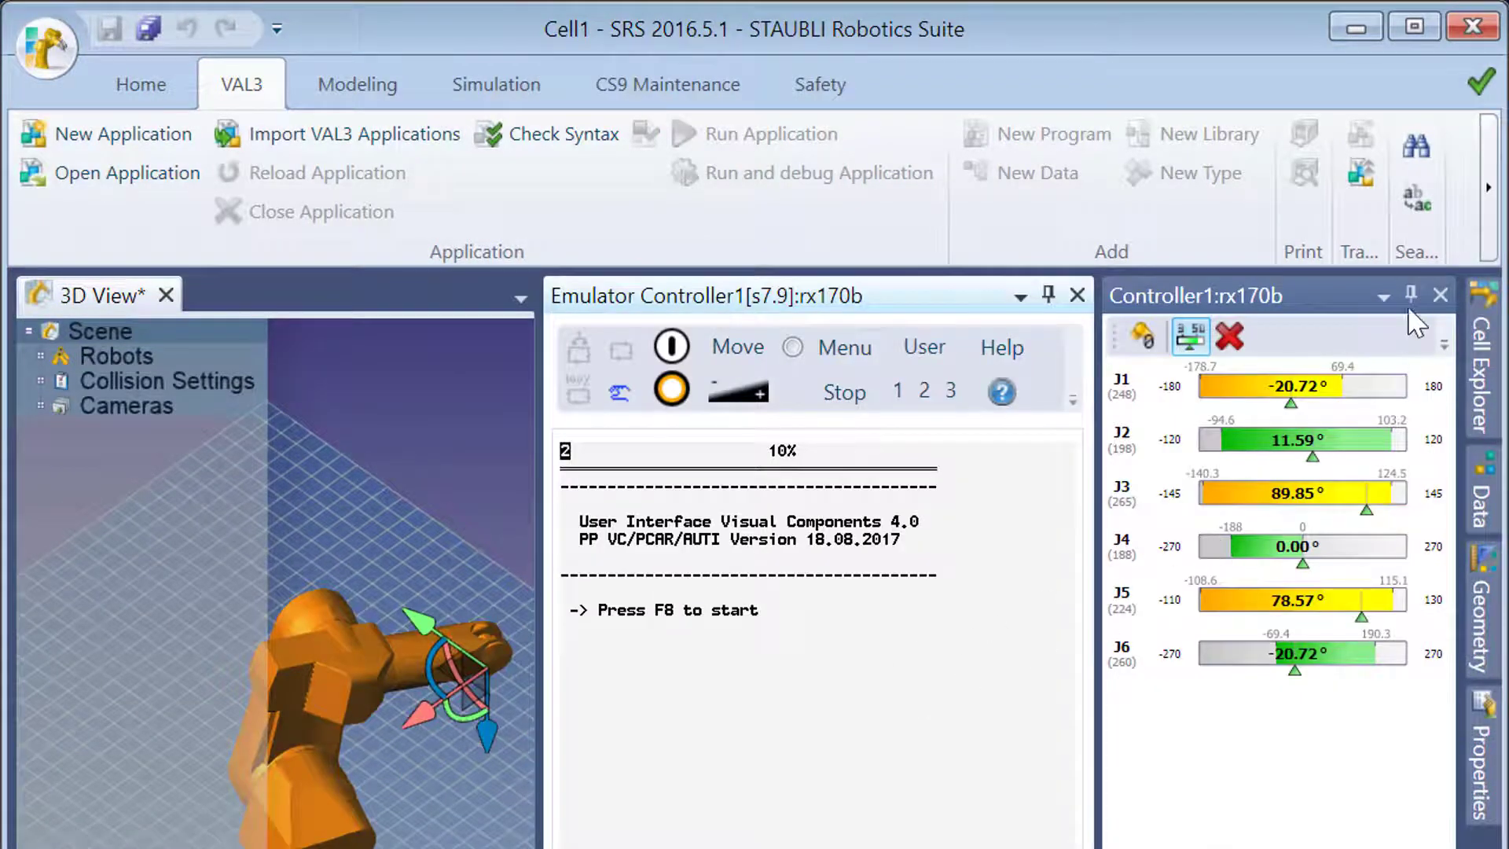
{"action": "left_click", "coordinate": [1412, 296]}
{"action": "left_click", "coordinate": [1097, 669]}
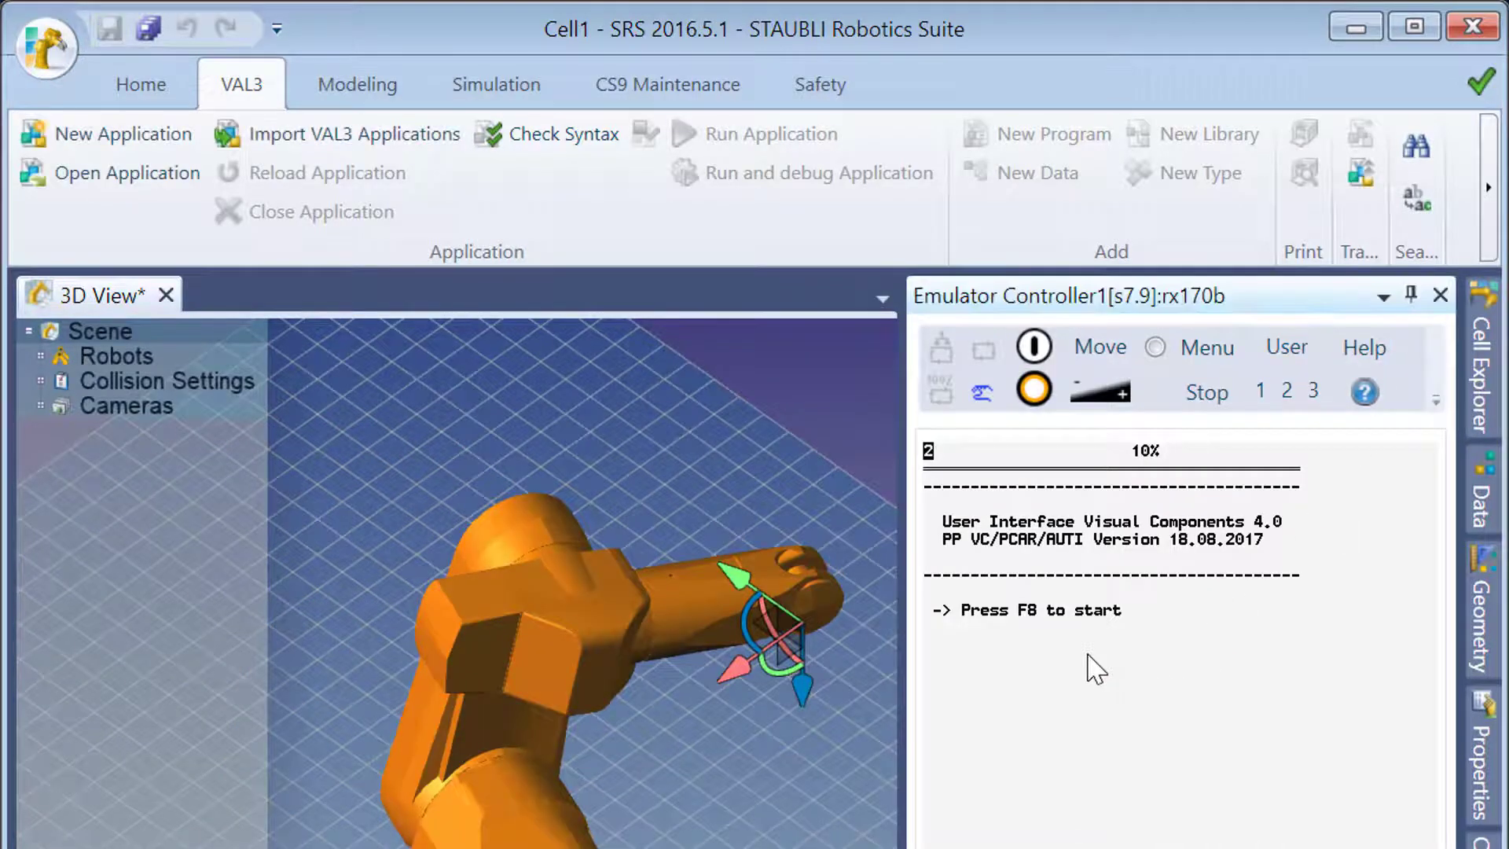
Start the robot loop on the emulated pendant and switch the controller's working mode from manual to local automatic.
{"action": "key", "text": "F8"}
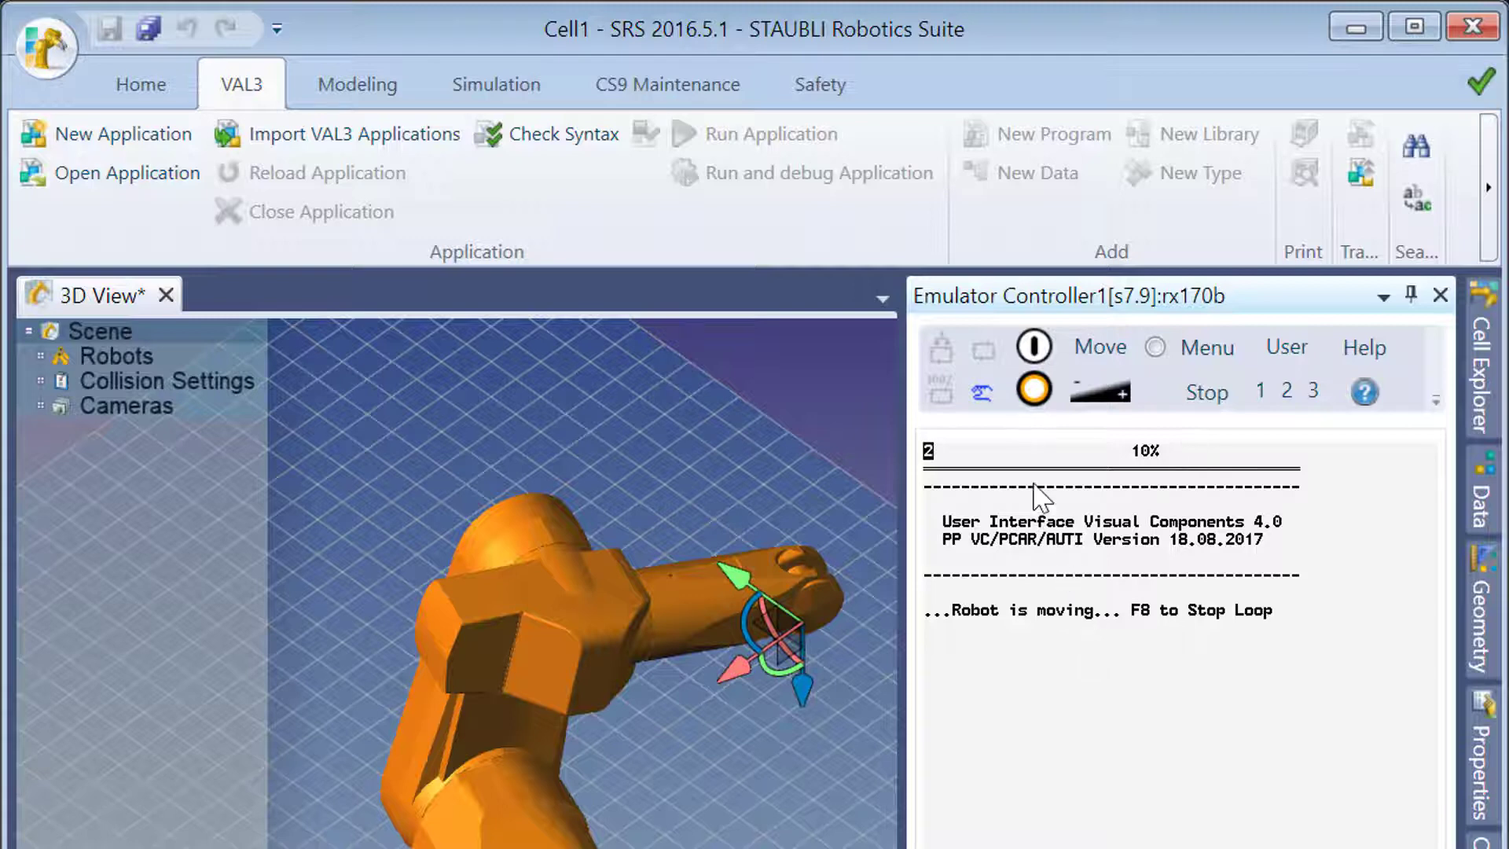
{"action": "left_click", "coordinate": [1033, 390]}
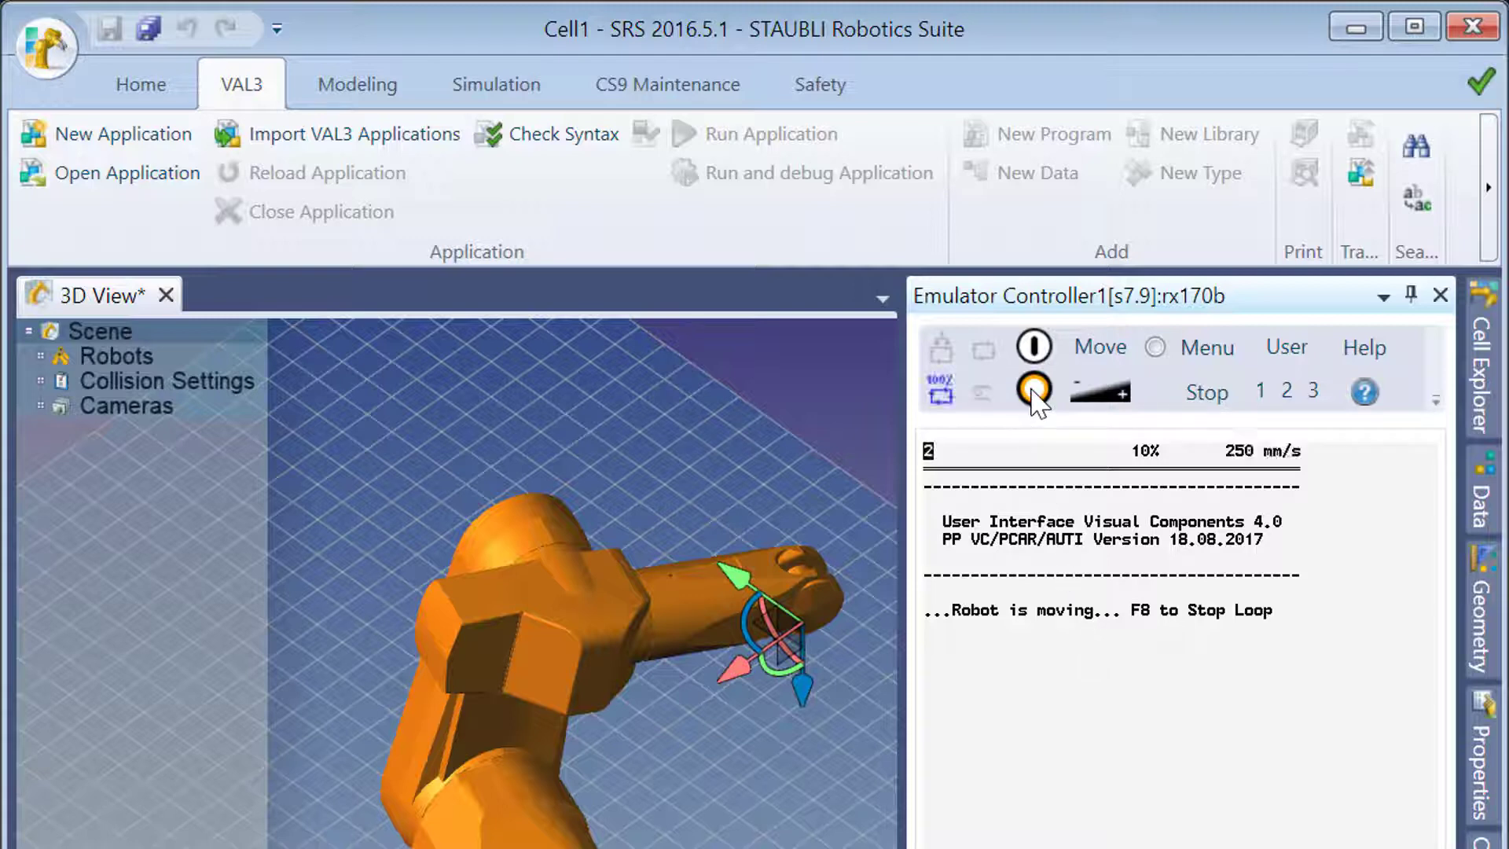
{"action": "left_click", "coordinate": [1034, 390]}
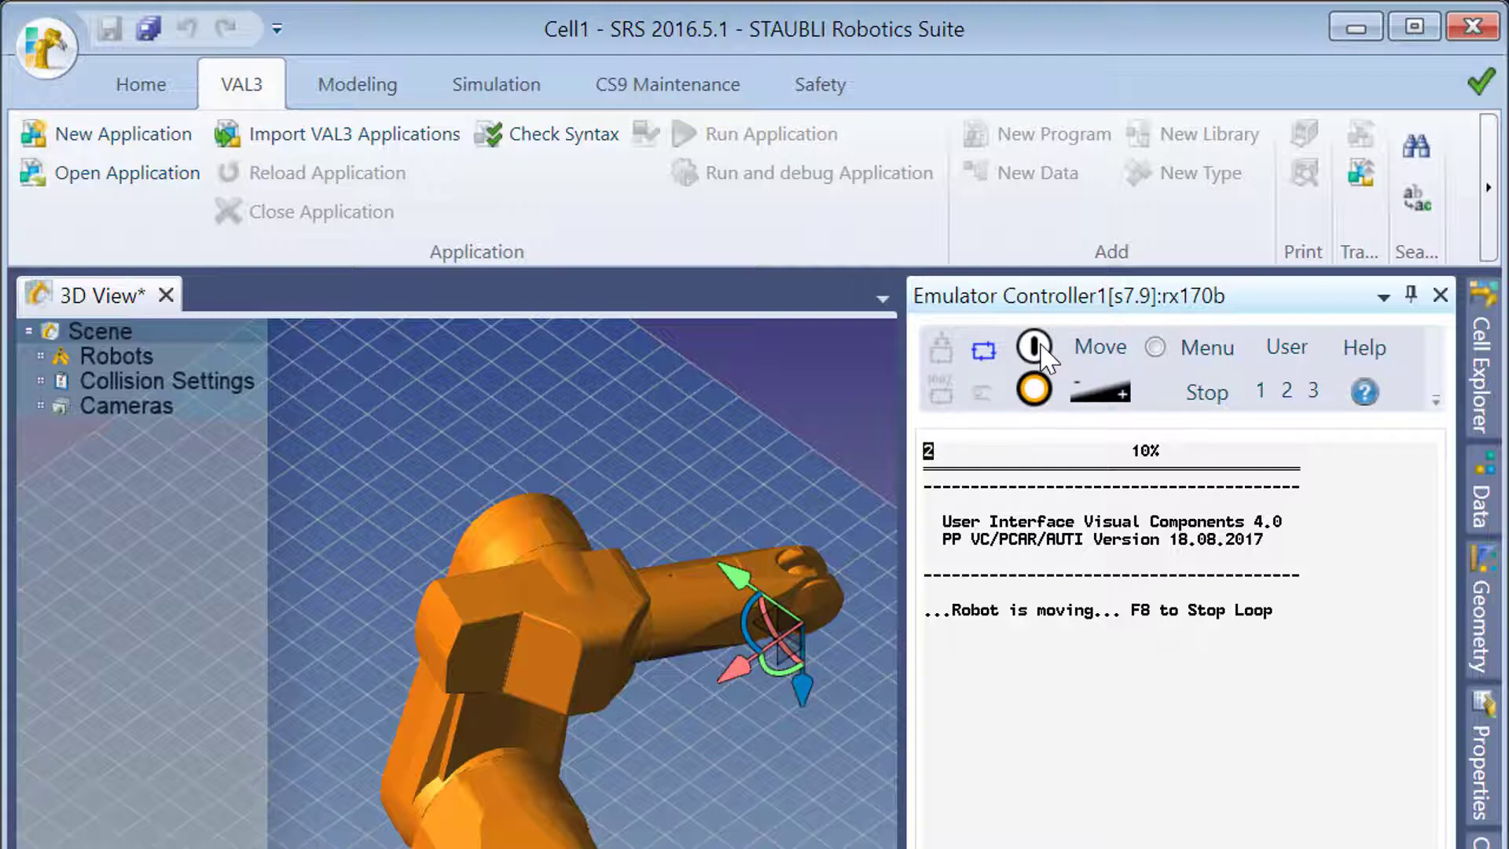
Enable arm power and start the move on the emulated pendant, and run the simulation in Visual Components.
{"action": "left_click", "coordinate": [1035, 348]}
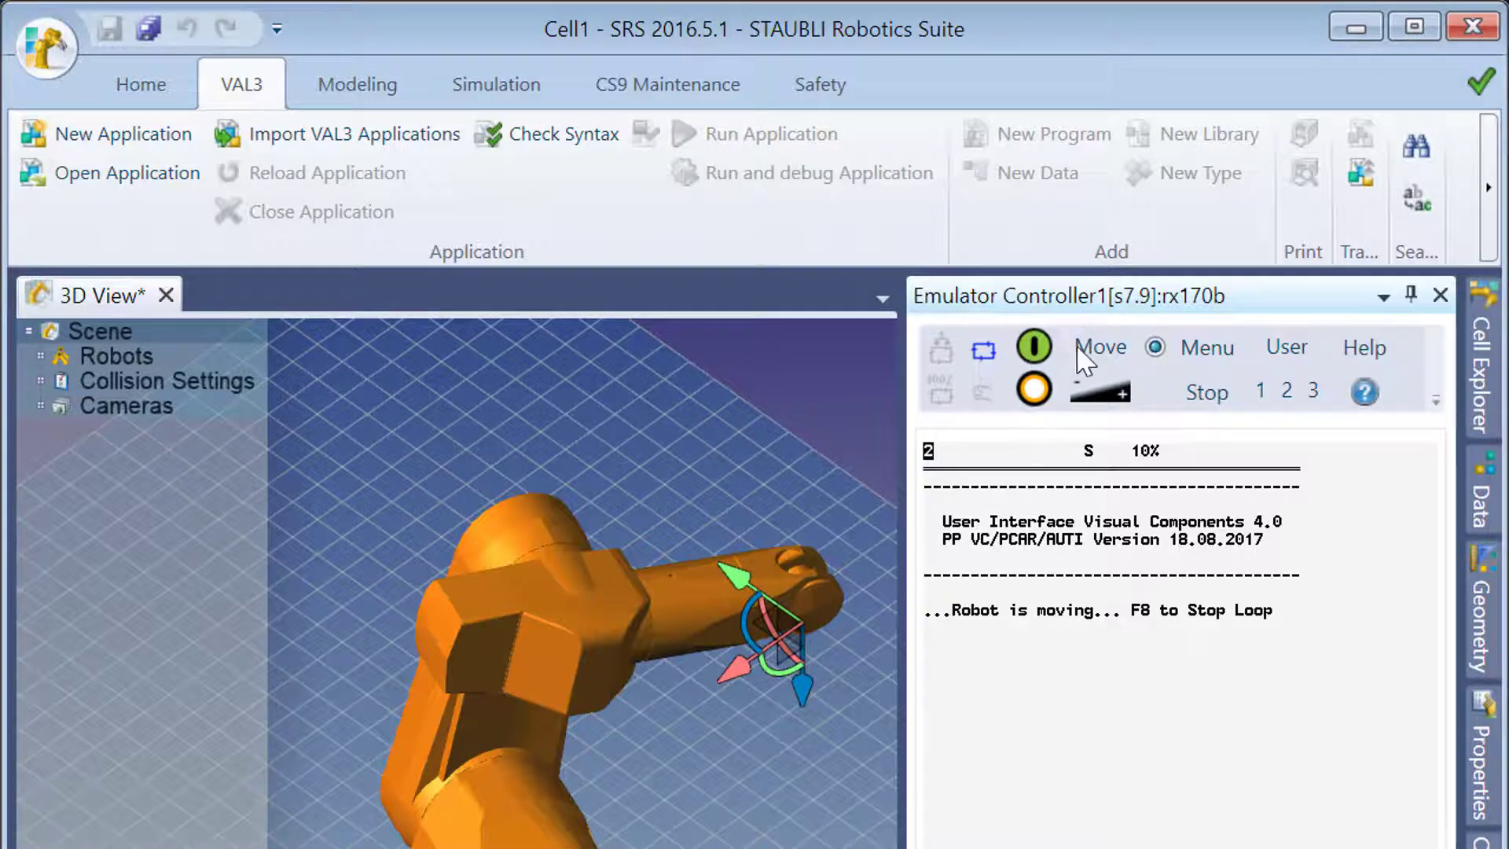
{"action": "left_click", "coordinate": [1100, 346]}
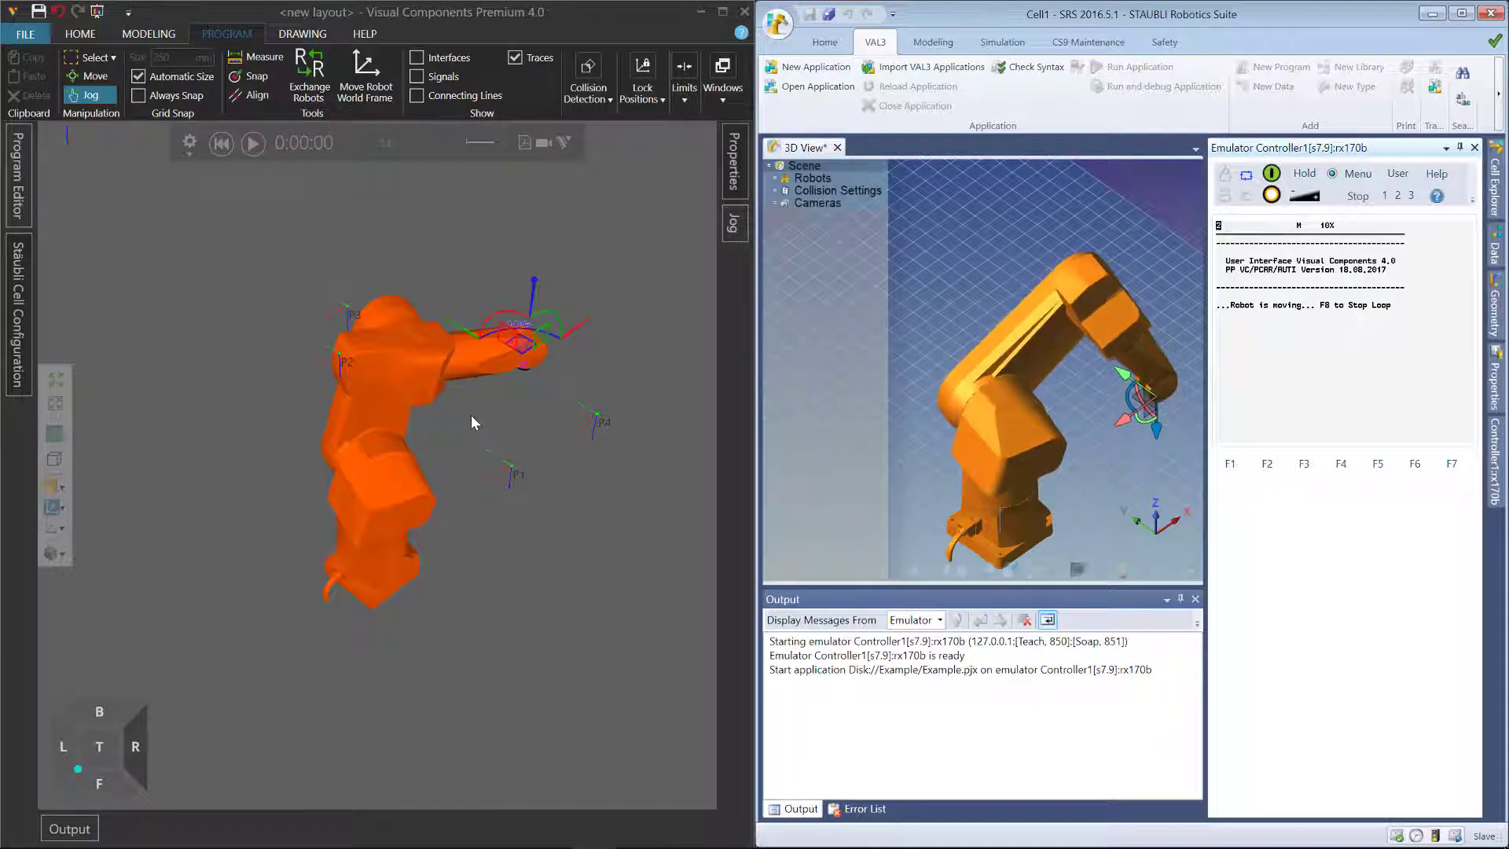
{"action": "left_click", "coordinate": [252, 143]}
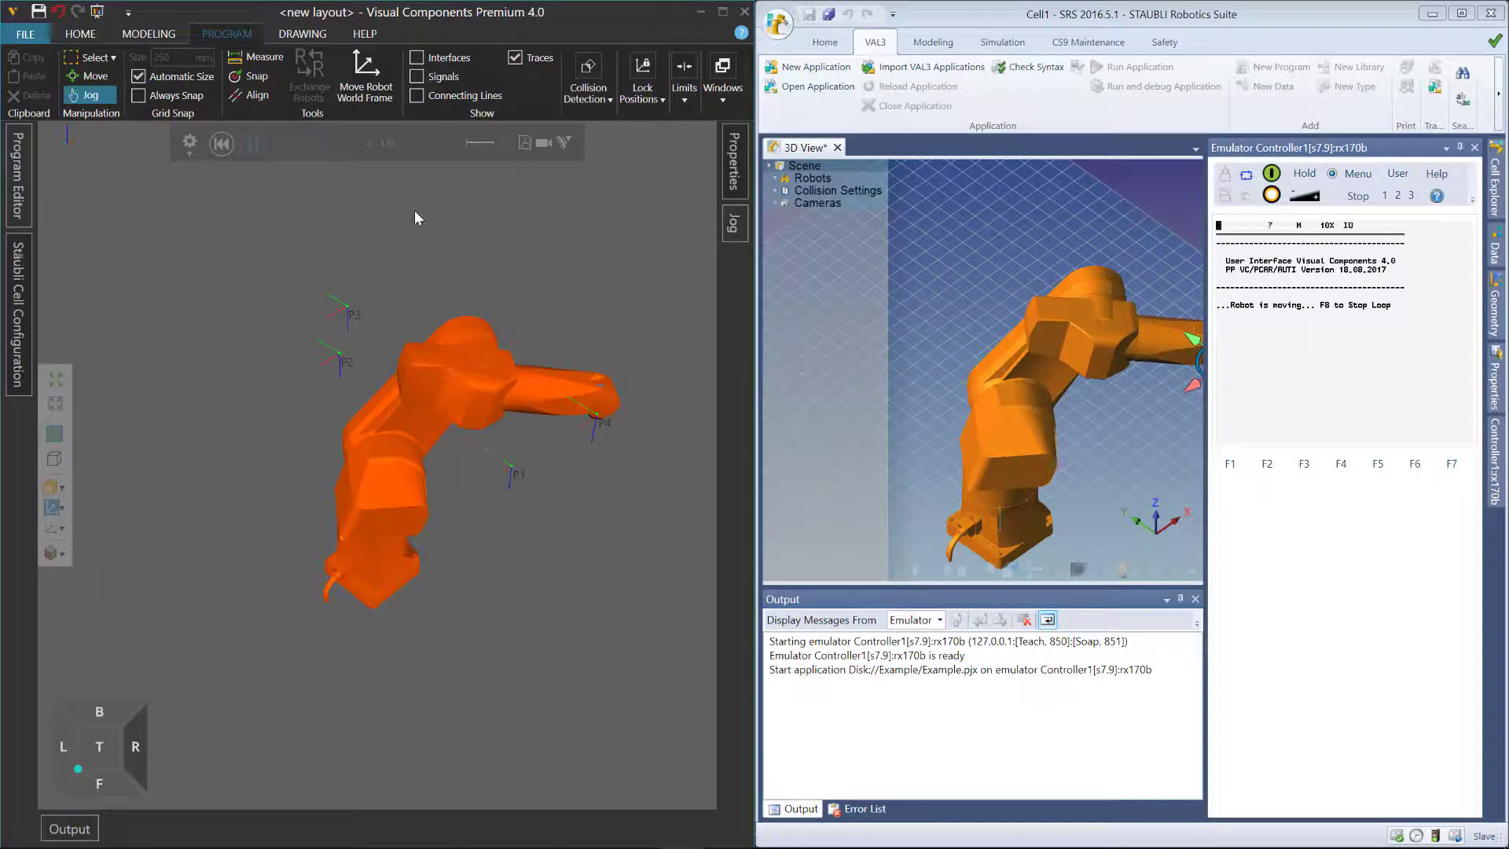
Open the Visual Components help file at the Stäubli Add-on topic under Tasks, Connectivity.
{"action": "left_click", "coordinate": [365, 34]}
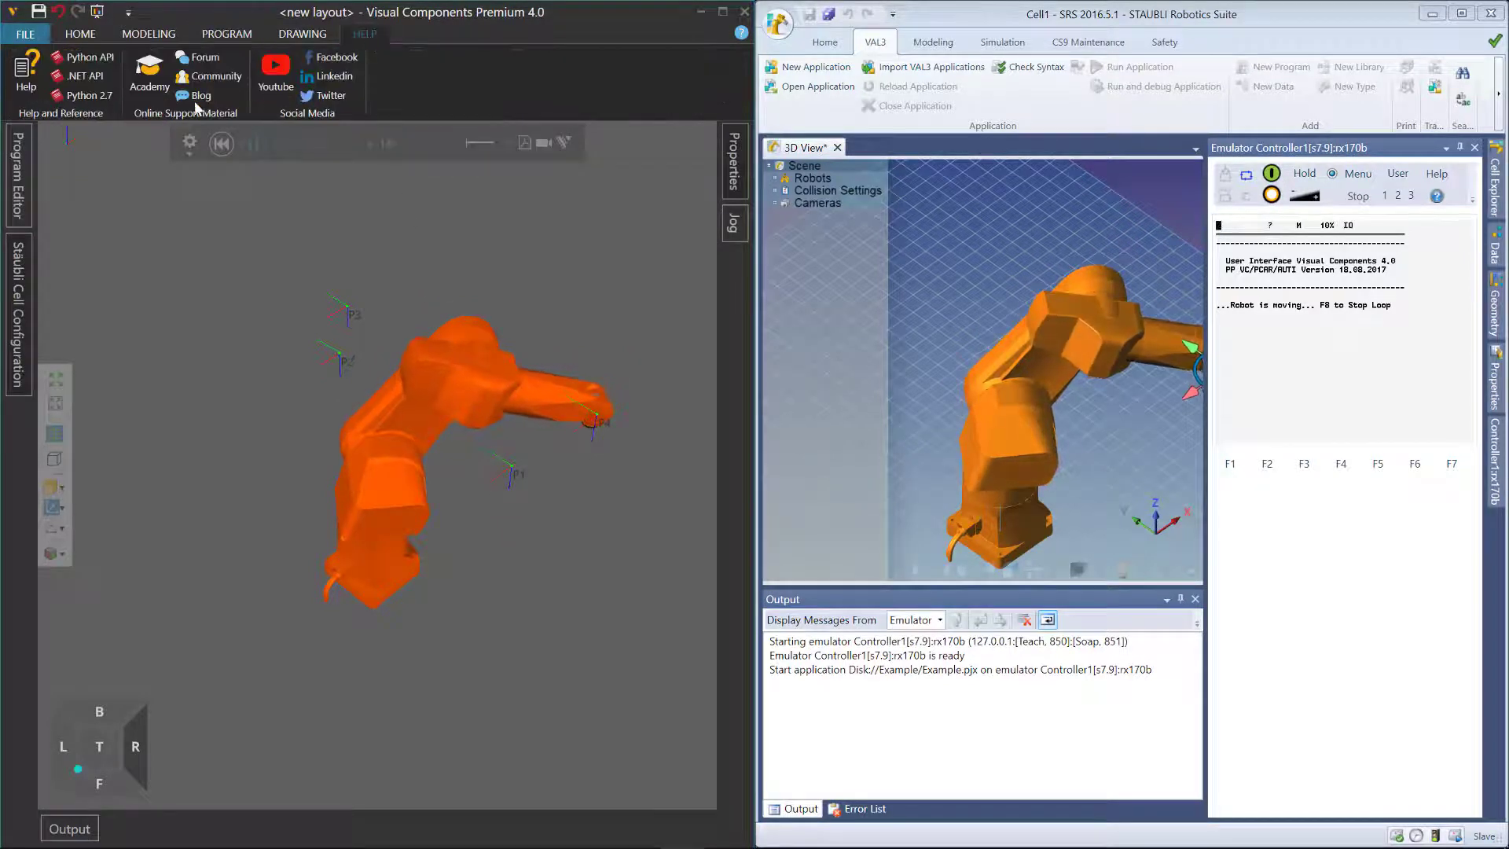
{"action": "left_click", "coordinate": [26, 84]}
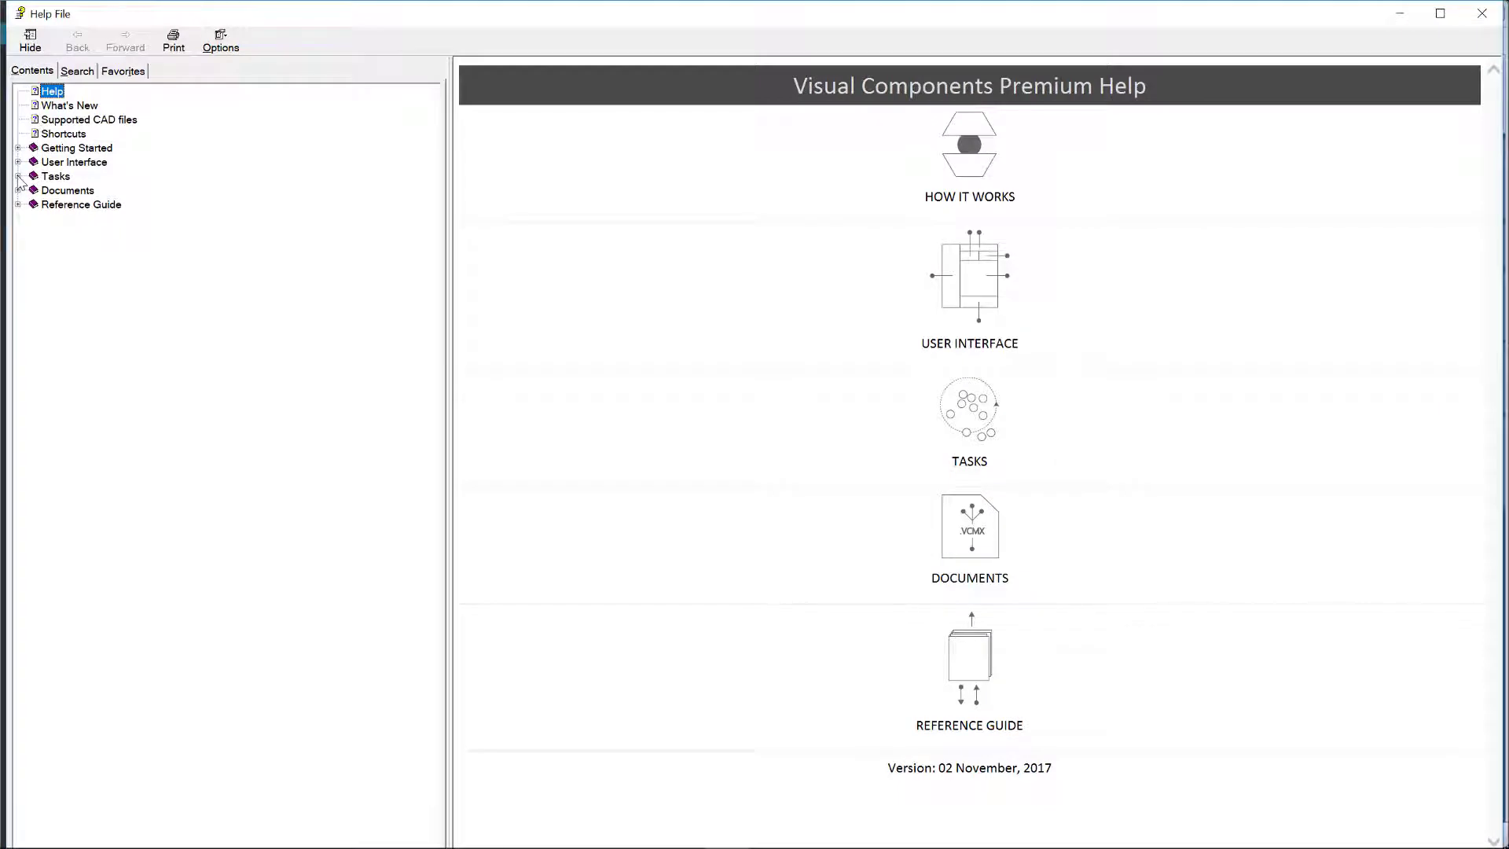
{"action": "left_click", "coordinate": [19, 176]}
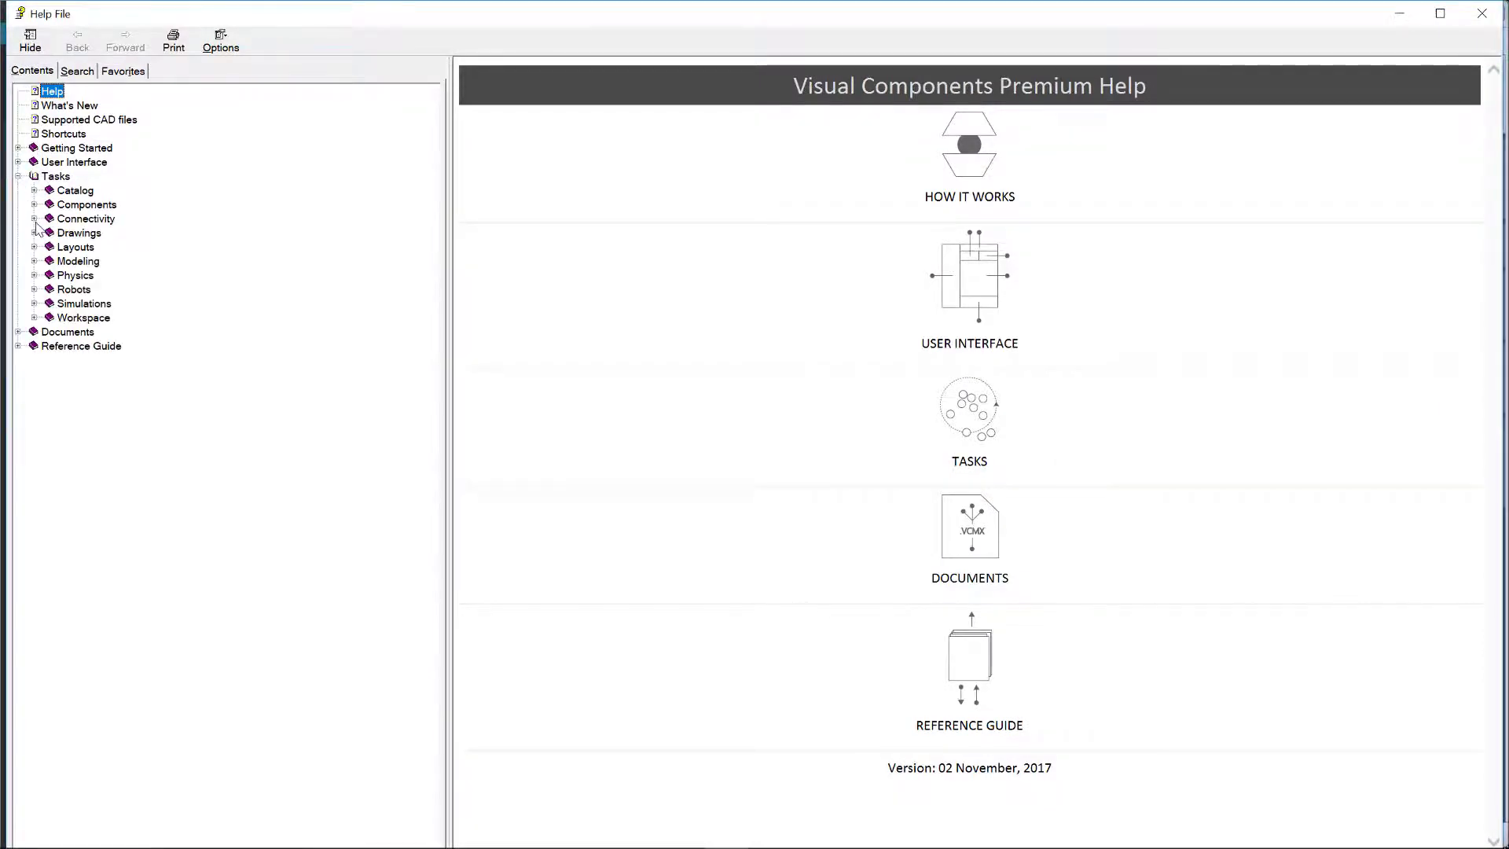
{"action": "left_click", "coordinate": [34, 219]}
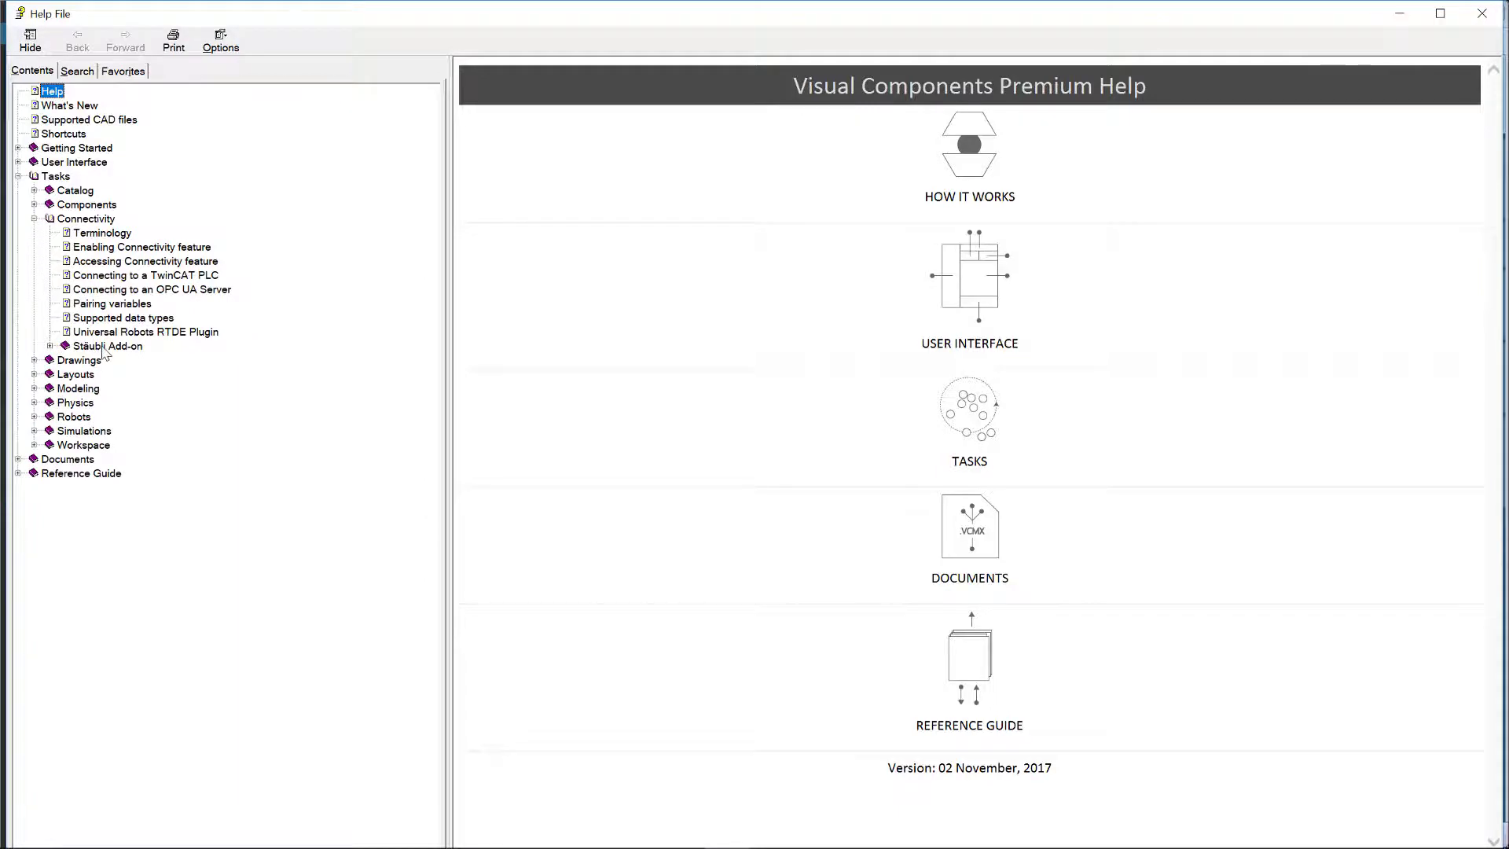
{"action": "left_click", "coordinate": [102, 350]}
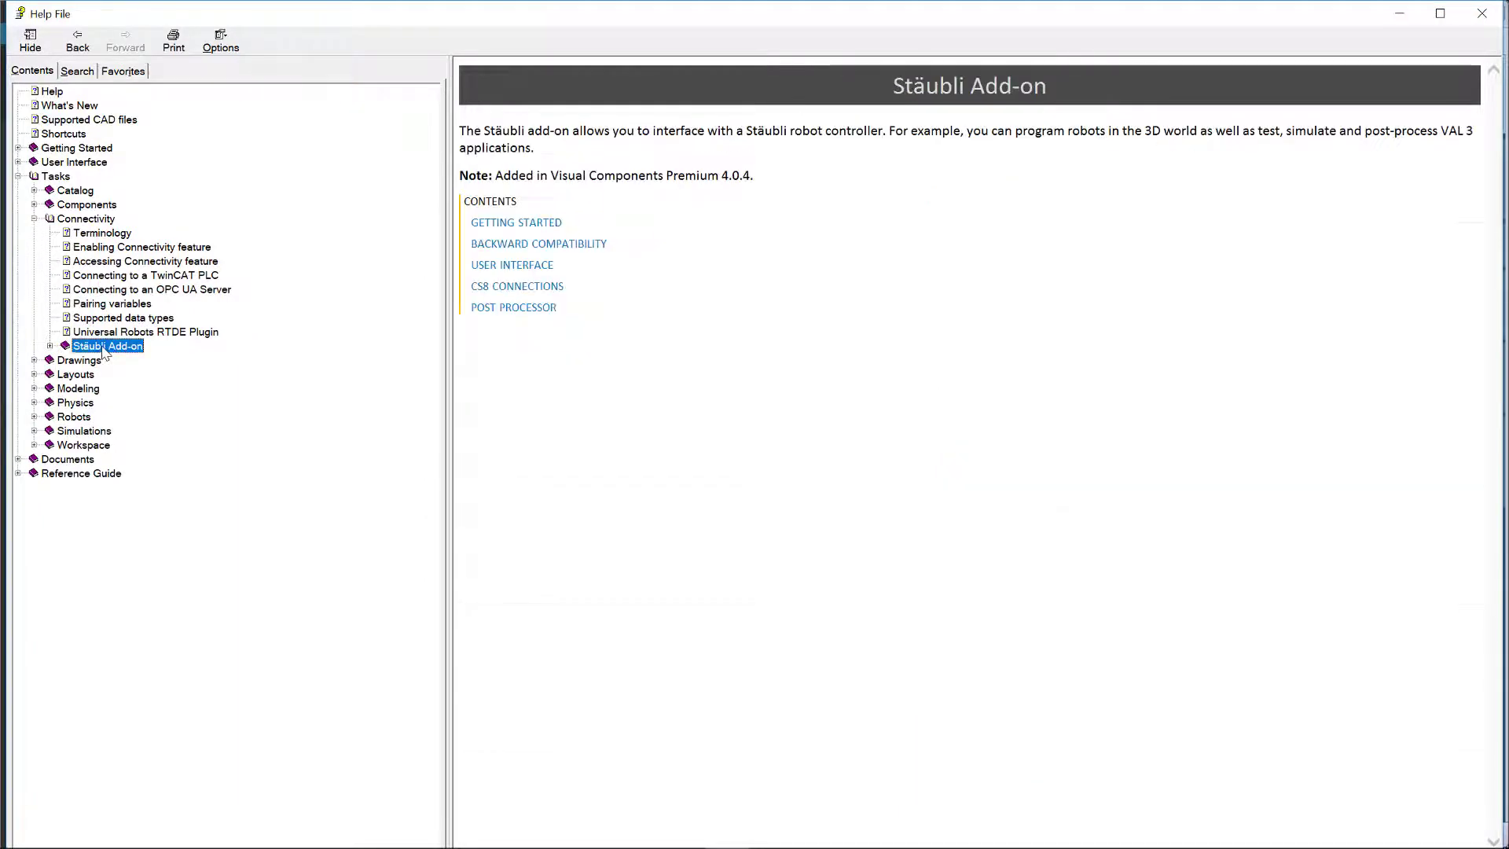
Read the Stäubli Add-on's Getting Started and CS8 Connections help topics, and close the help file.
{"action": "left_click", "coordinate": [51, 346]}
{"action": "left_click", "coordinate": [140, 361]}
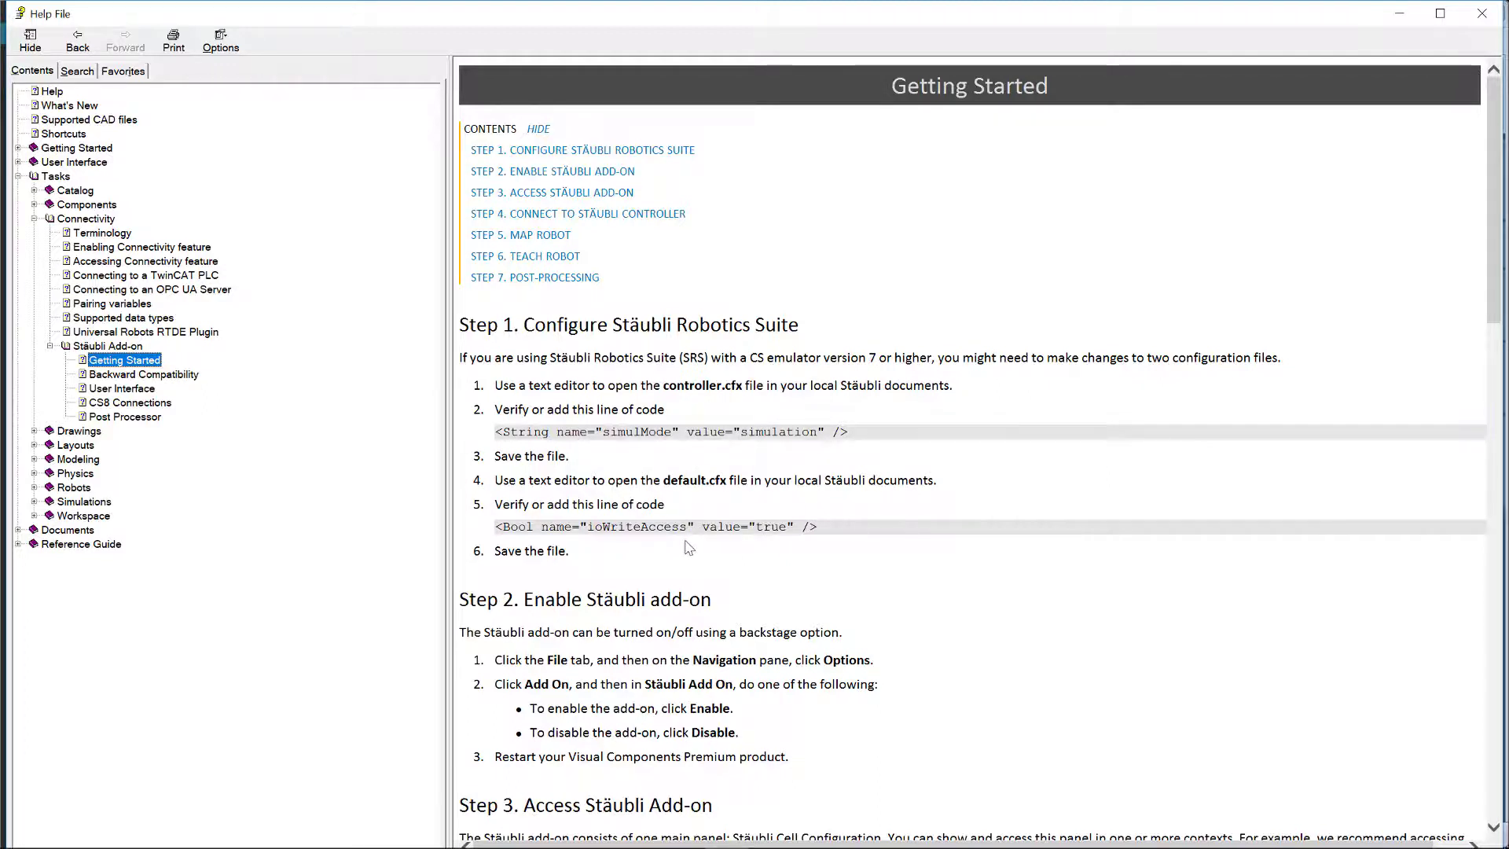
{"action": "left_click", "coordinate": [159, 404]}
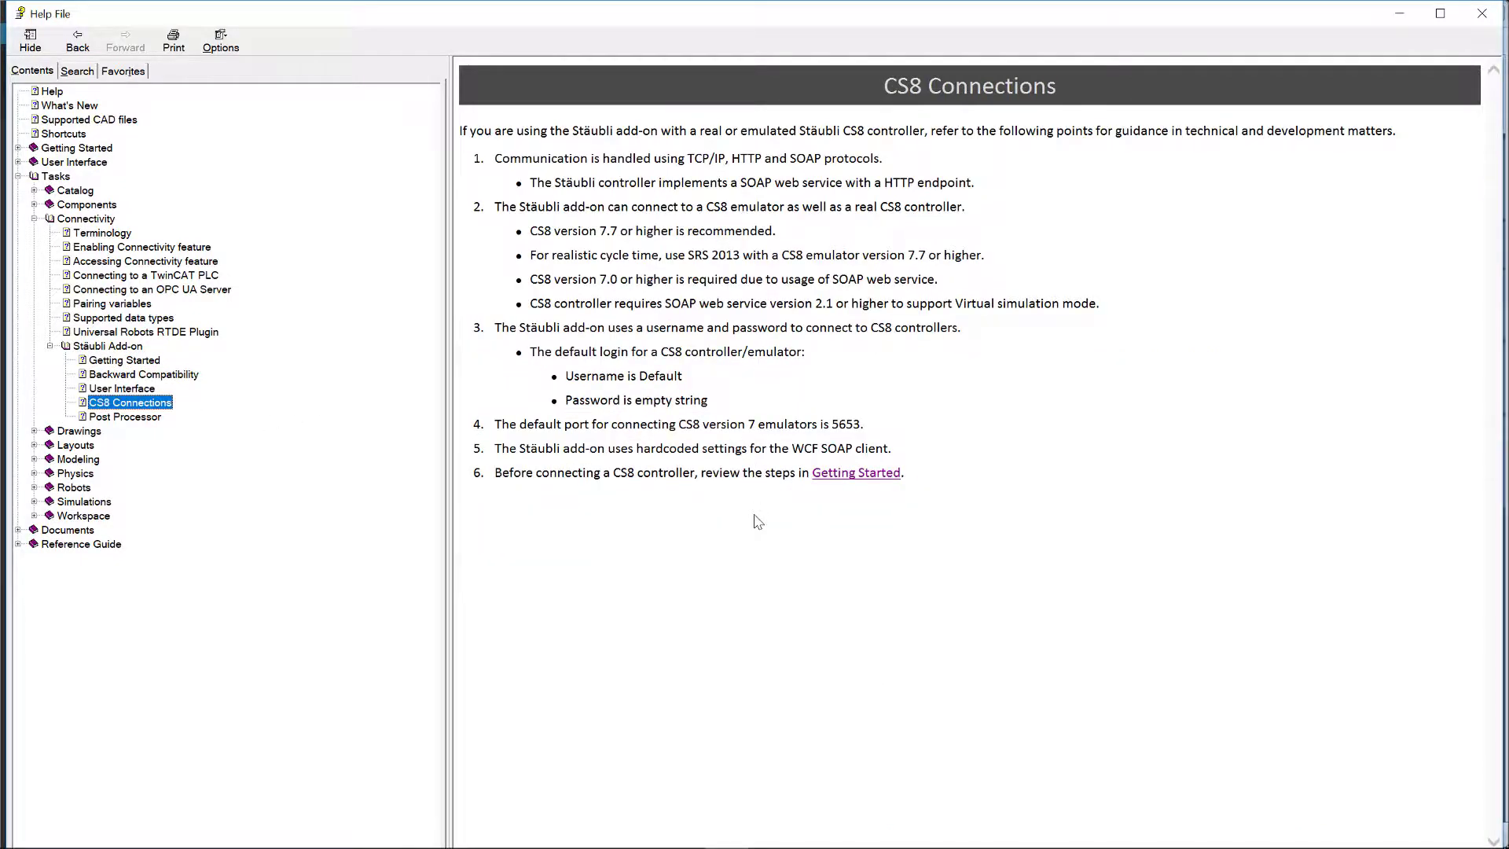
{"action": "left_click", "coordinate": [1481, 14]}
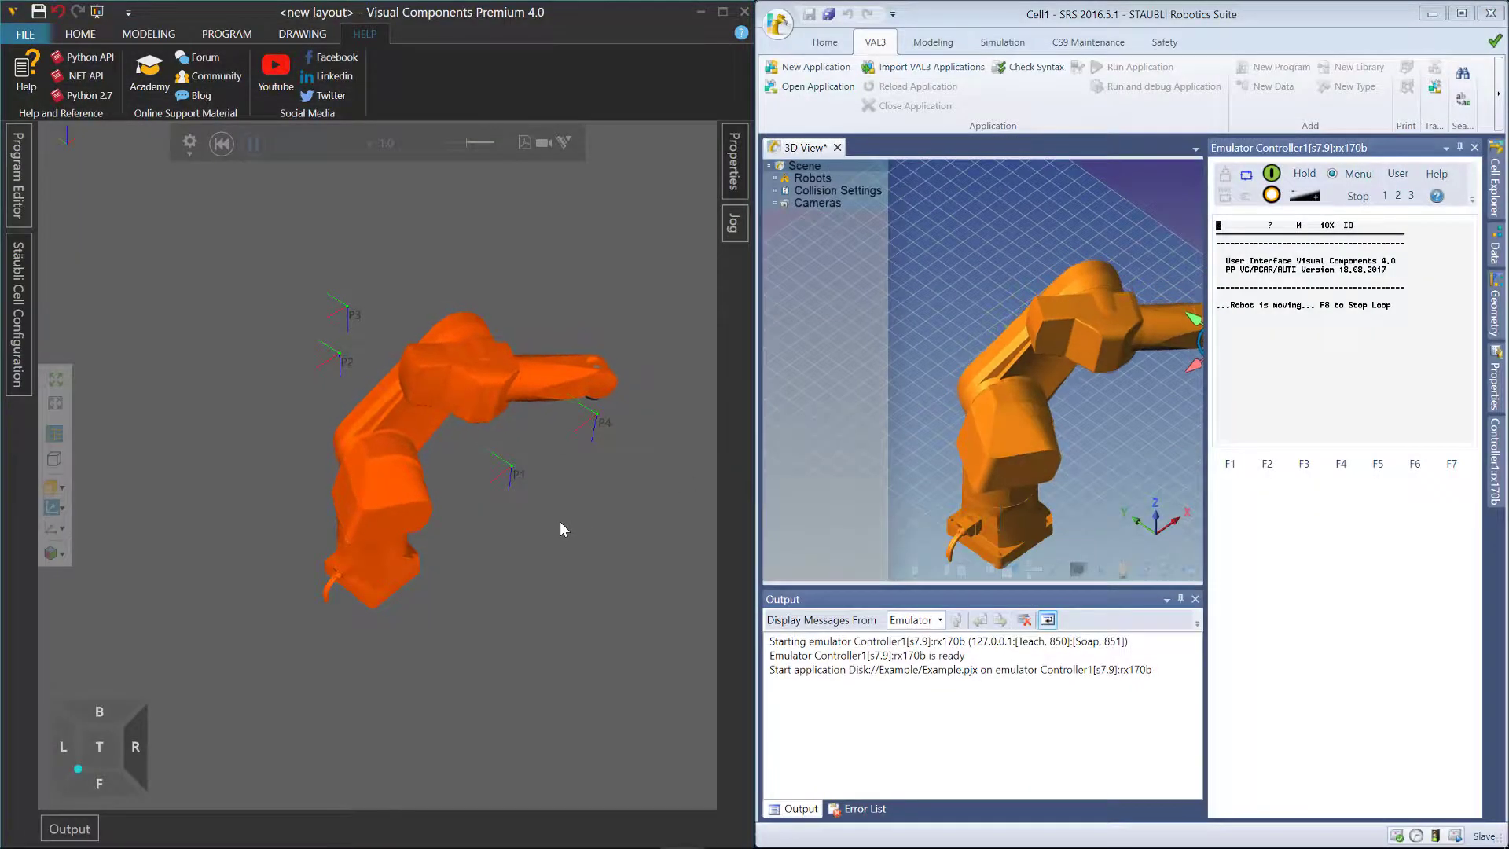